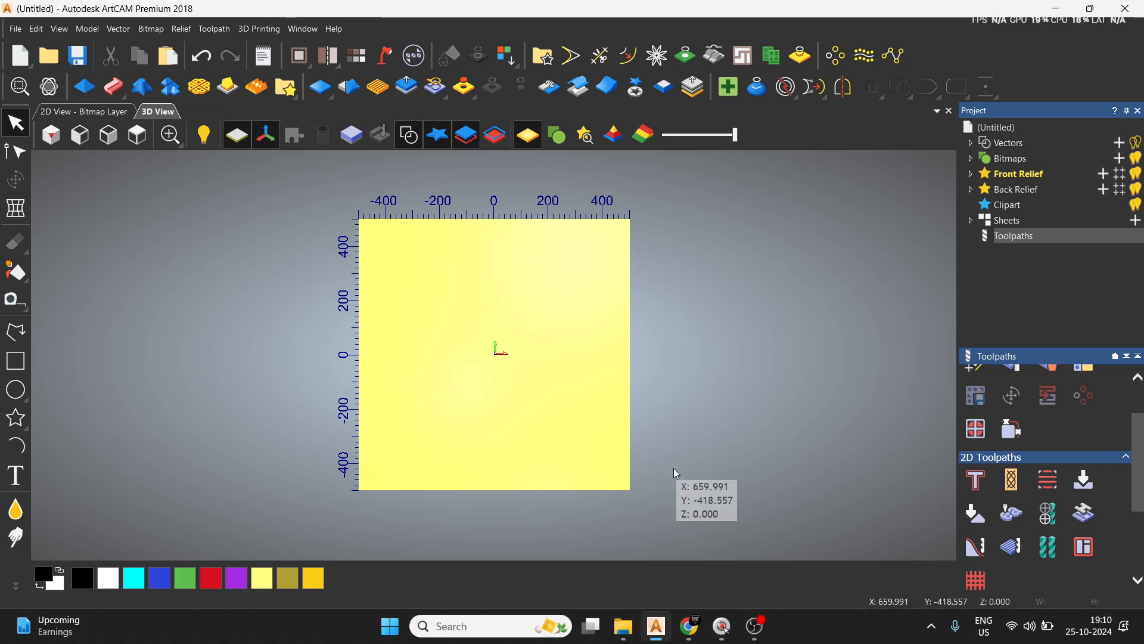
Draw a circle centred on the origin with a radius of about 291 mm.
left_click(16, 390)
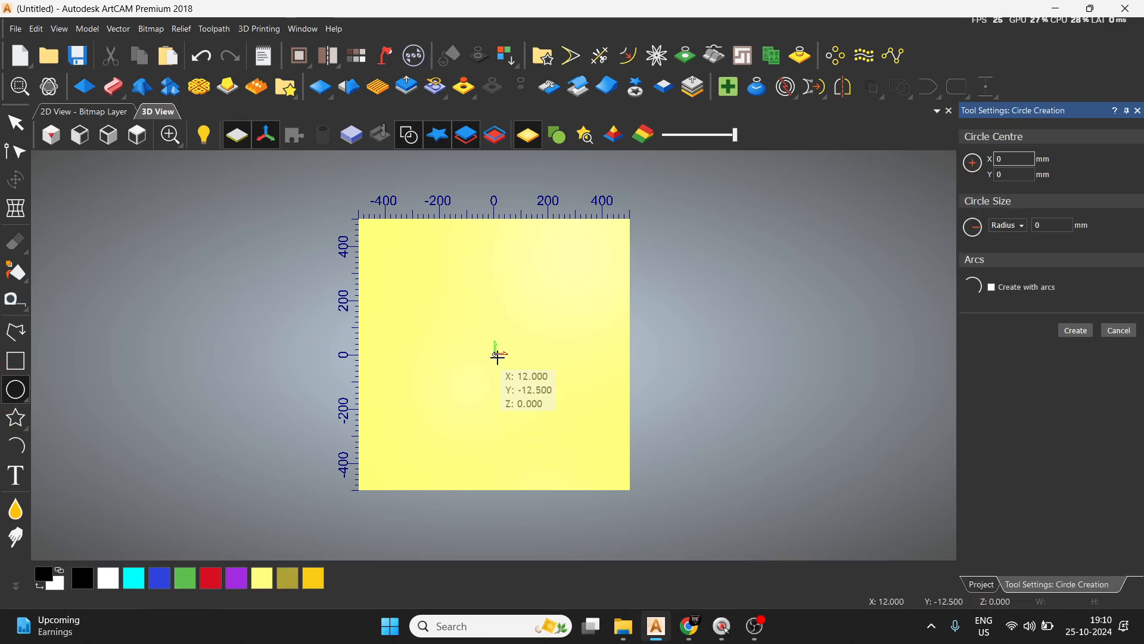
left_click_drag(496, 354, 566, 393)
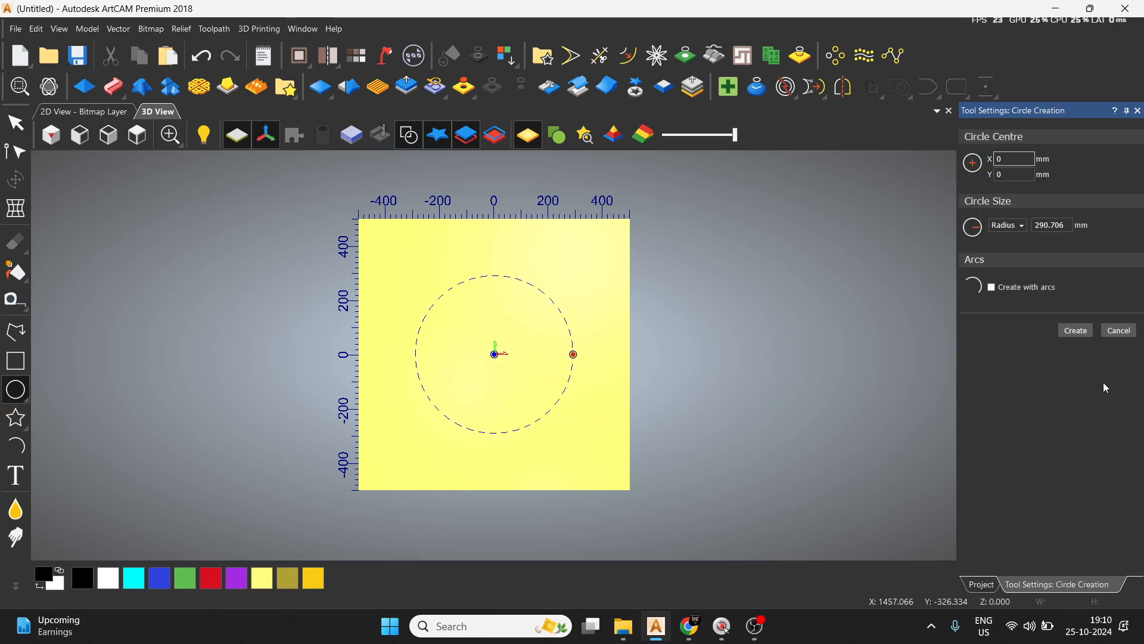
left_click(1076, 334)
left_click(1119, 331)
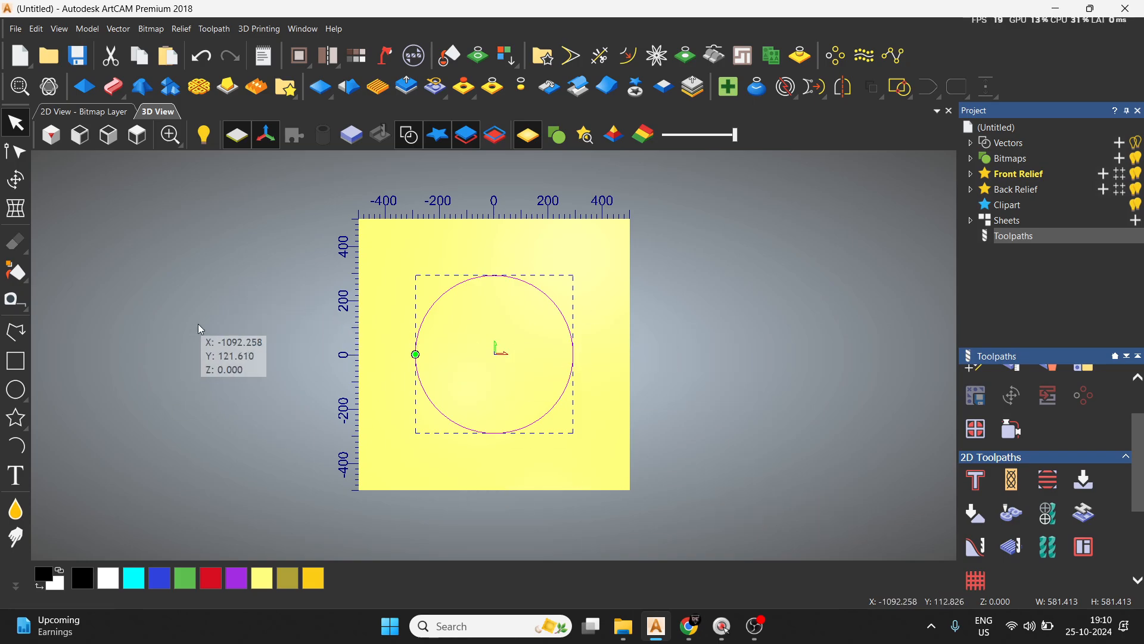
left_click(768, 441)
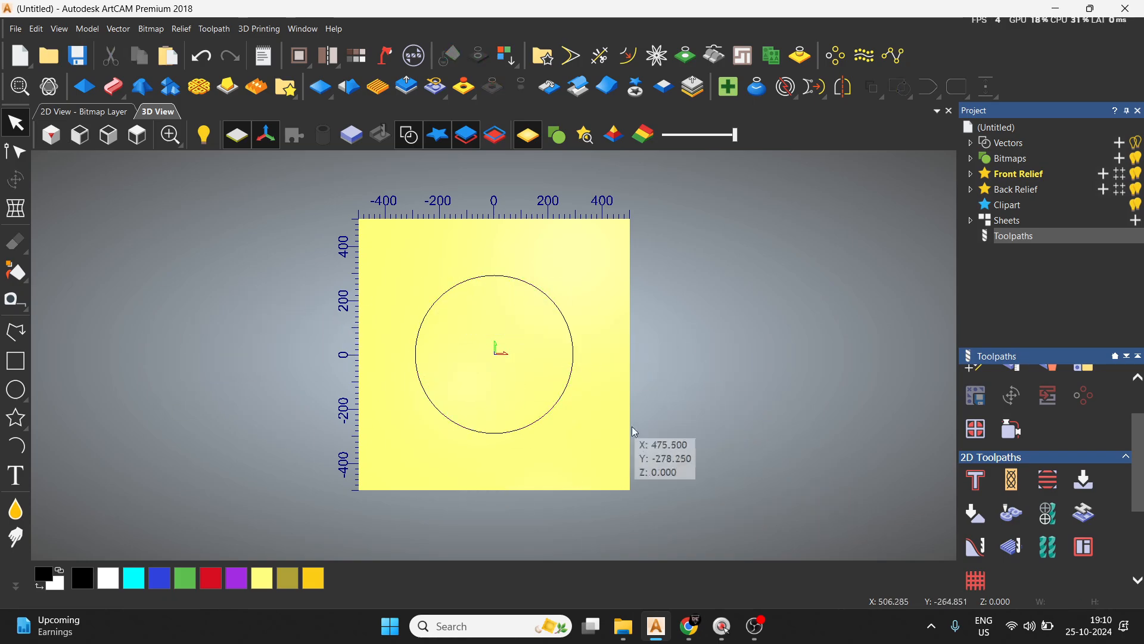
Shrink the circle to about 312 mm in diameter and place it in the upper-left part of the model.
left_click(576, 363)
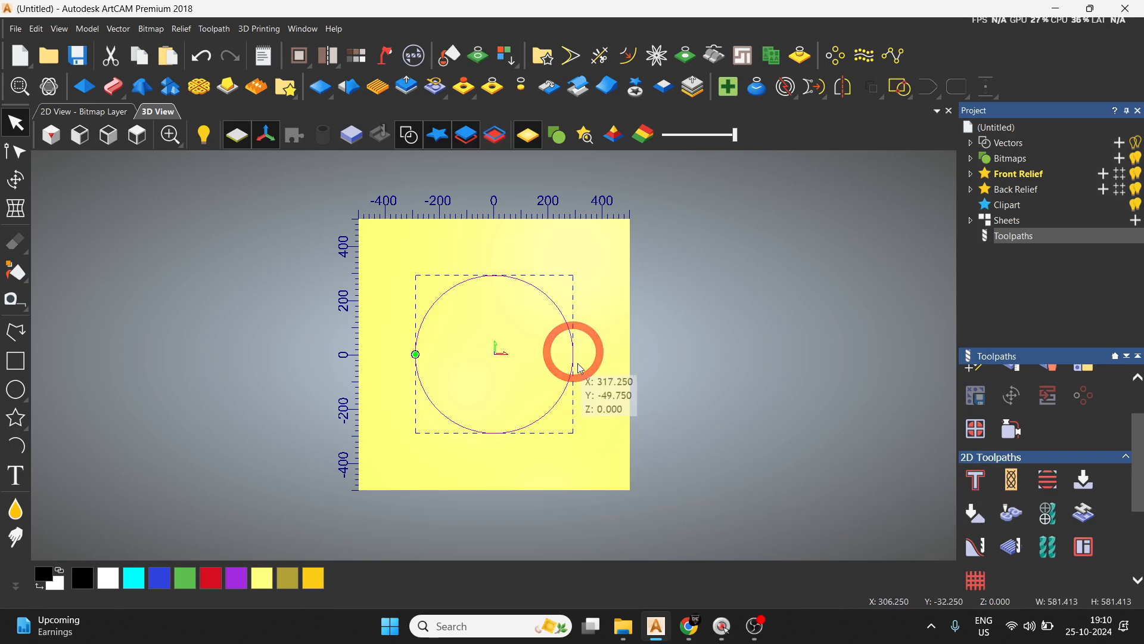
left_click(977, 480)
left_click(905, 190)
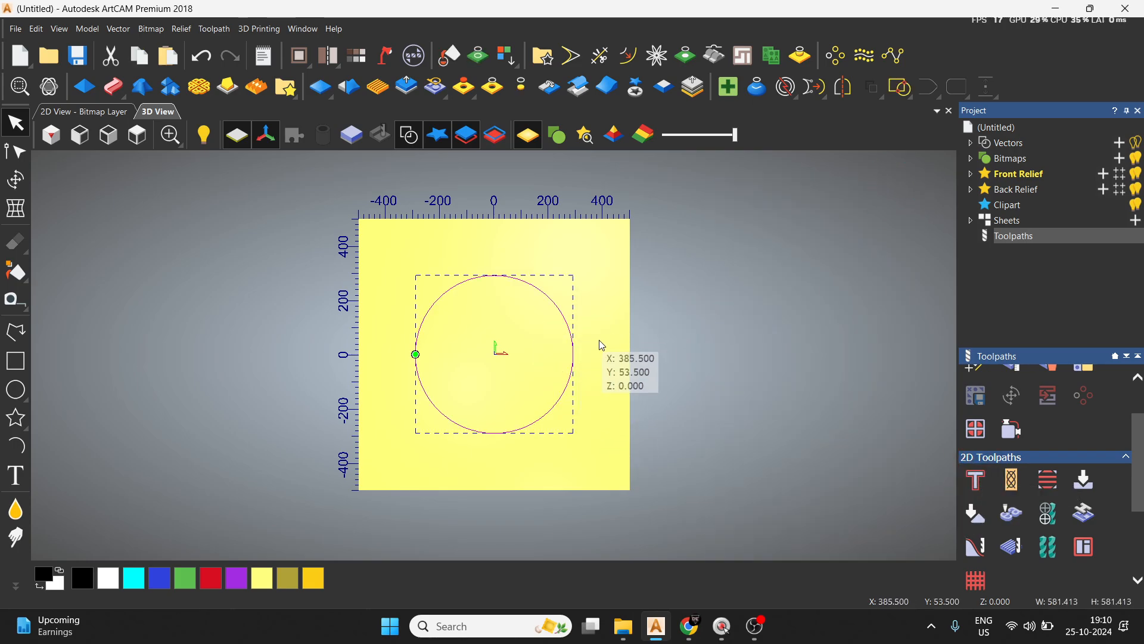
key("t")
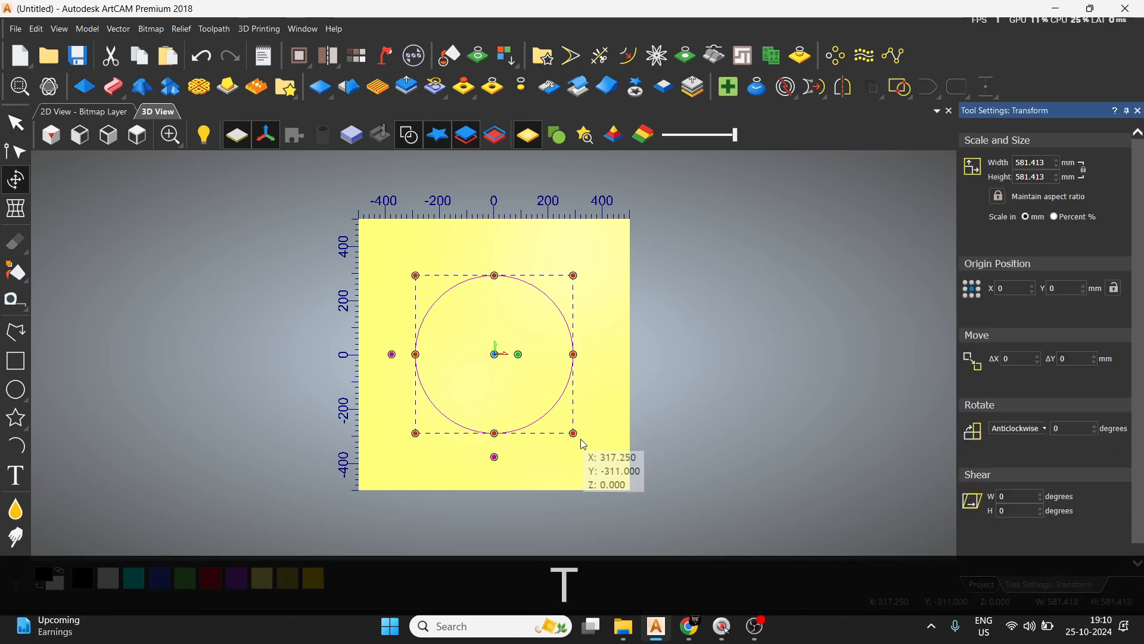
left_click_drag(574, 434, 461, 326)
left_click(568, 348)
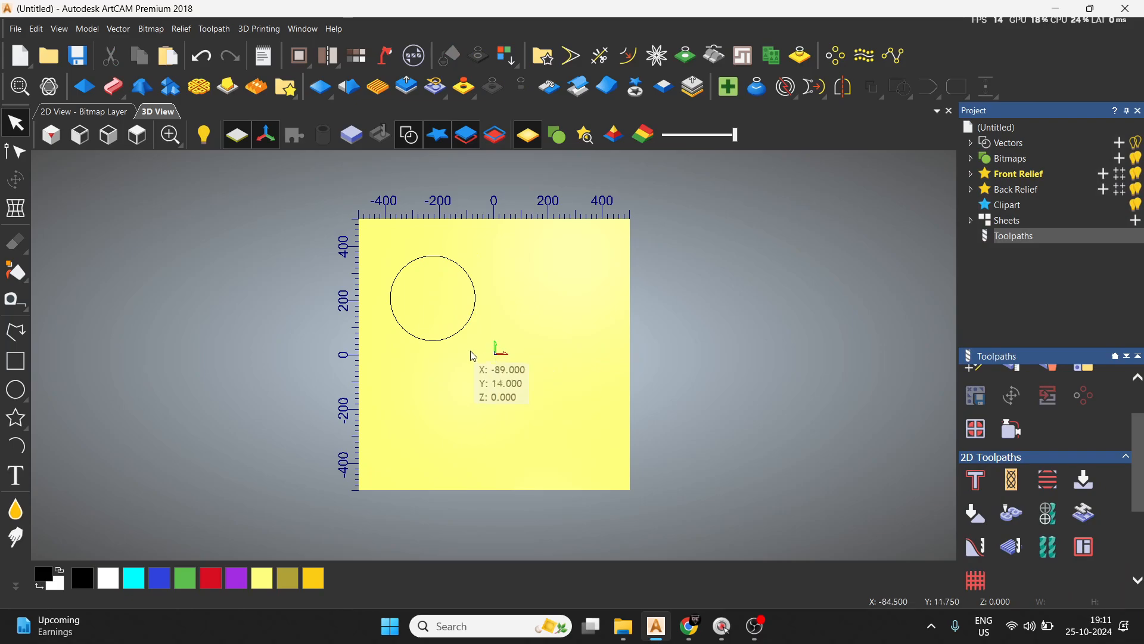
Duplicate the circle twice, placing one copy at the model's lower middle and the other in its upper-right part.
left_click(455, 335)
key("ctrl+c")
key("ctrl+v")
left_click_drag(455, 334, 511, 458)
key("ctrl+c")
key("ctrl+v")
left_click(664, 430)
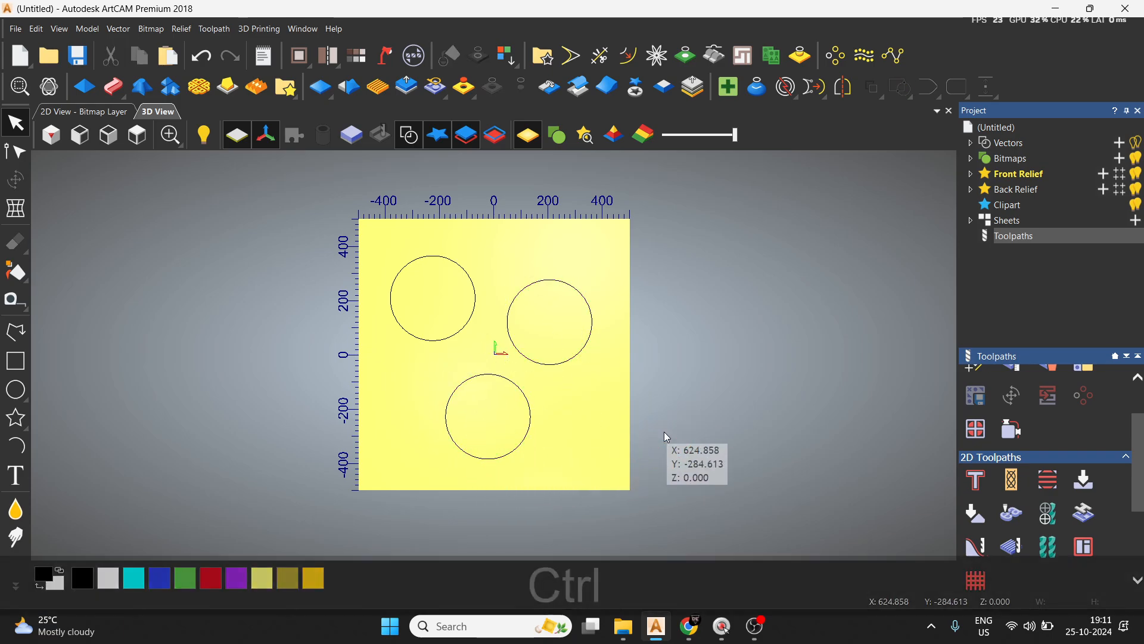
key("ctrl+s")
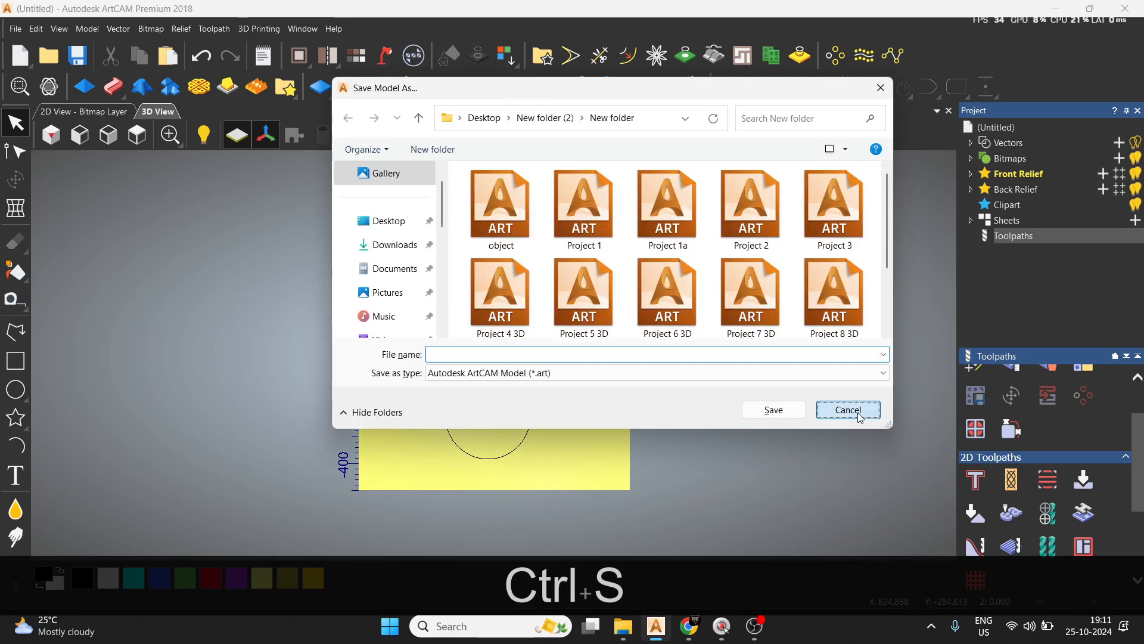
left_click(846, 410)
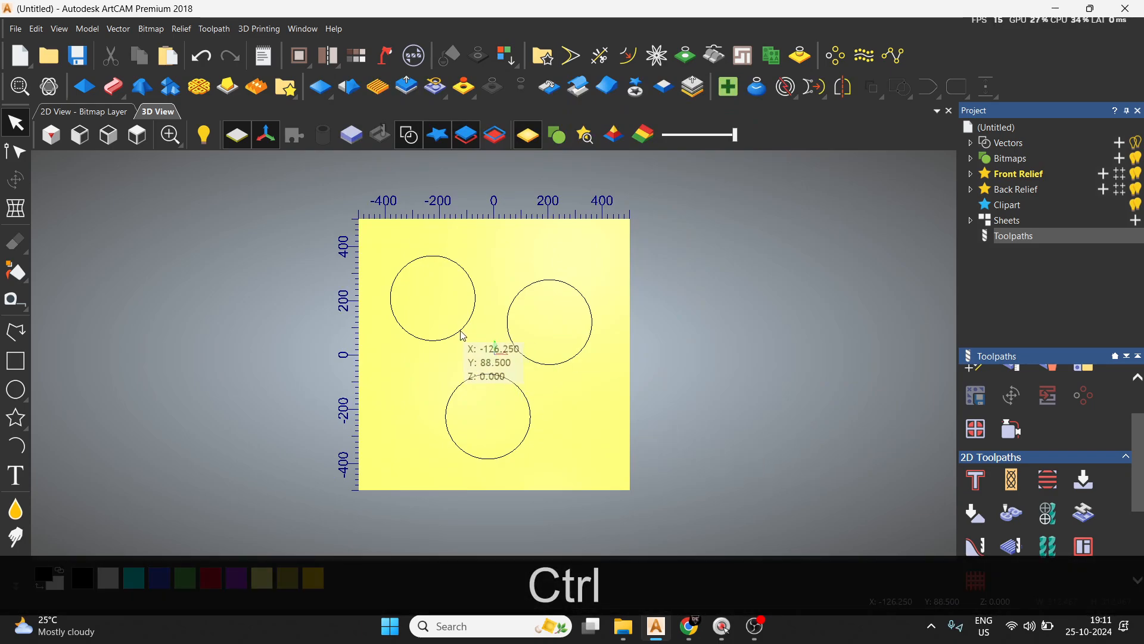
Start a profile toolpath for the upper-left circle, cutting inside the selected vector to a finish depth of 5 mm.
left_click(460, 329, "ctrl")
left_click(975, 480)
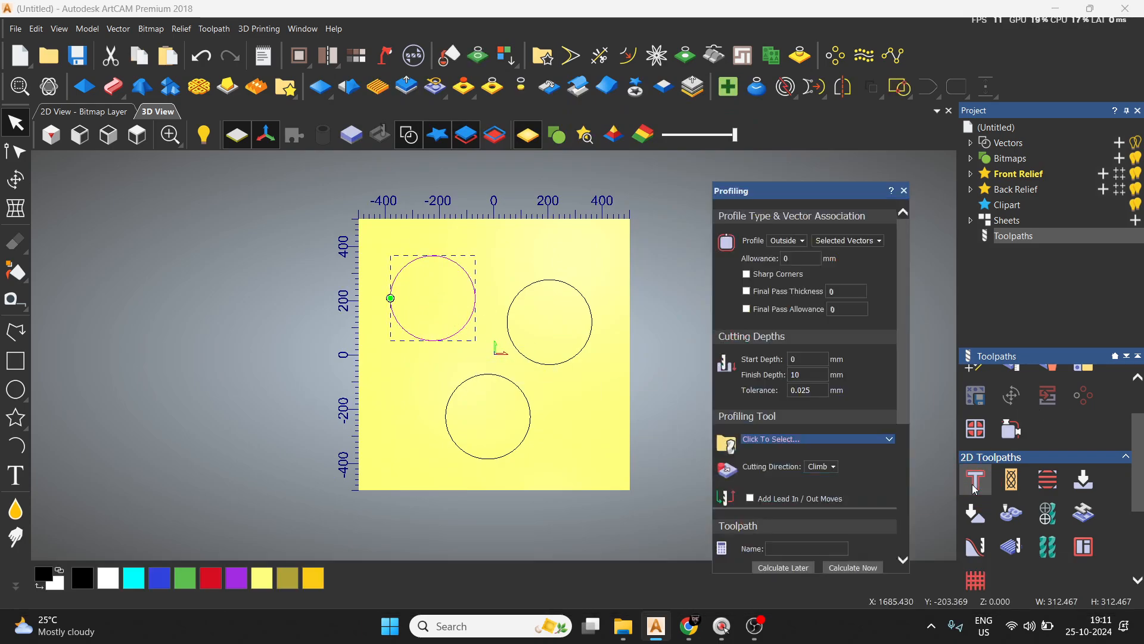
left_click(801, 240)
left_click(797, 259)
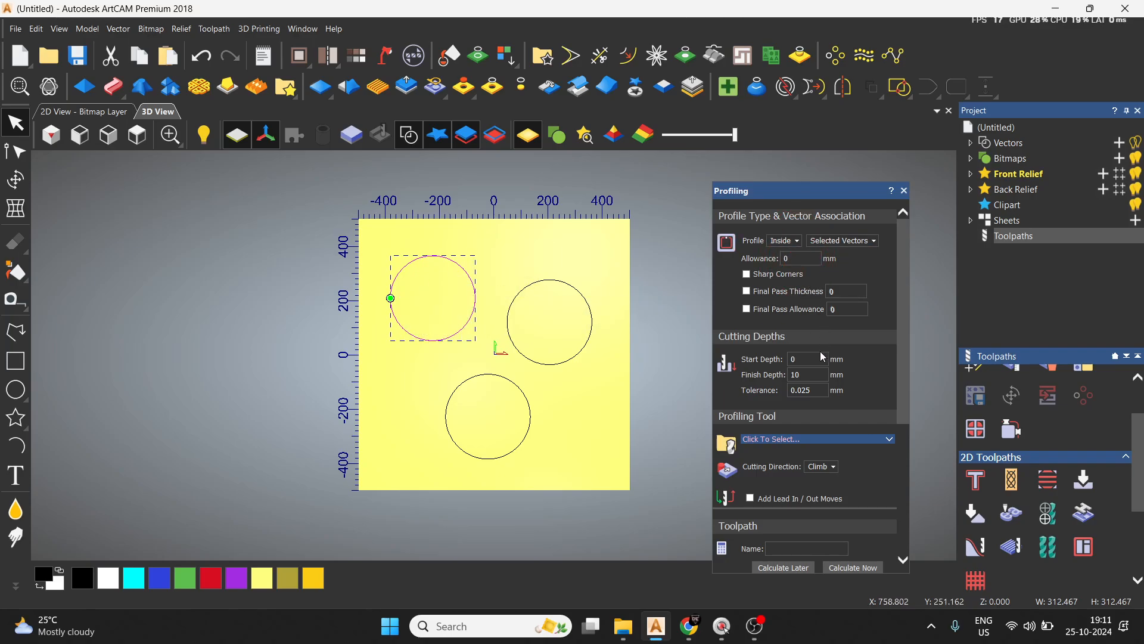
key("BackSpace")
key("BackSpace")
key("BackSpace")
type("5")
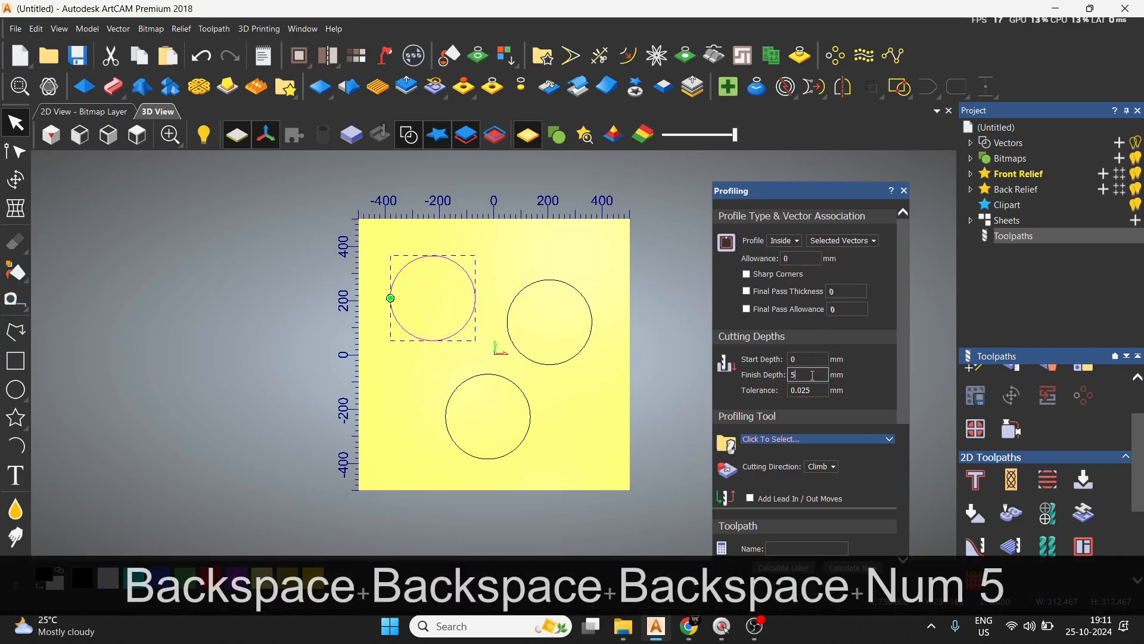
Choose the wood or plastic End Mill 5 mm as the profiling tool.
left_click(832, 445)
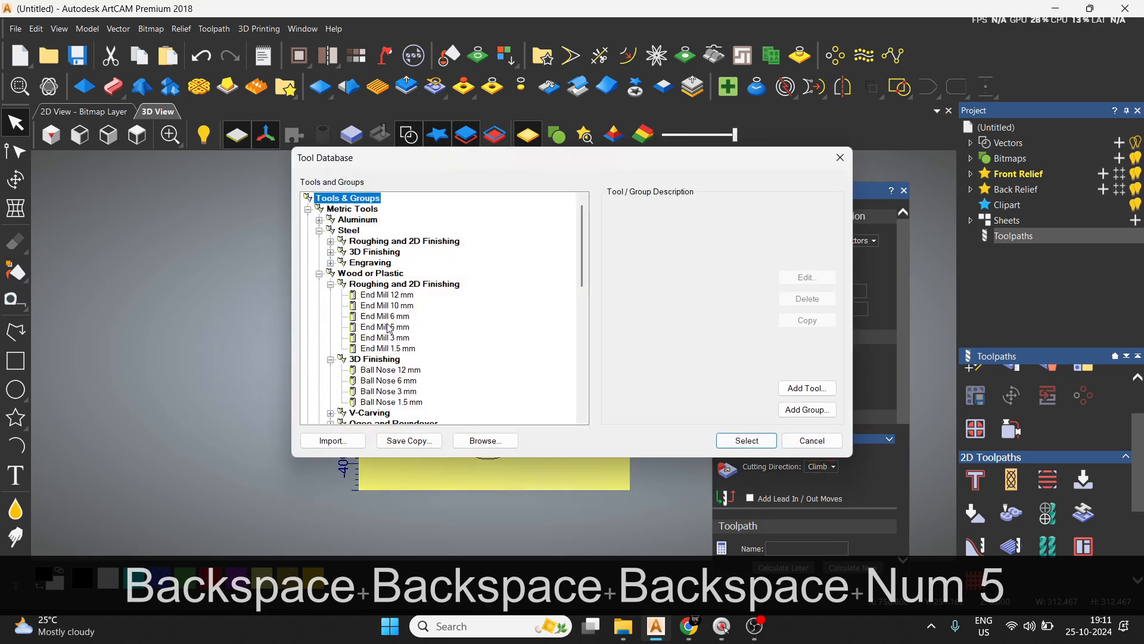
left_click(391, 326)
left_click(746, 440)
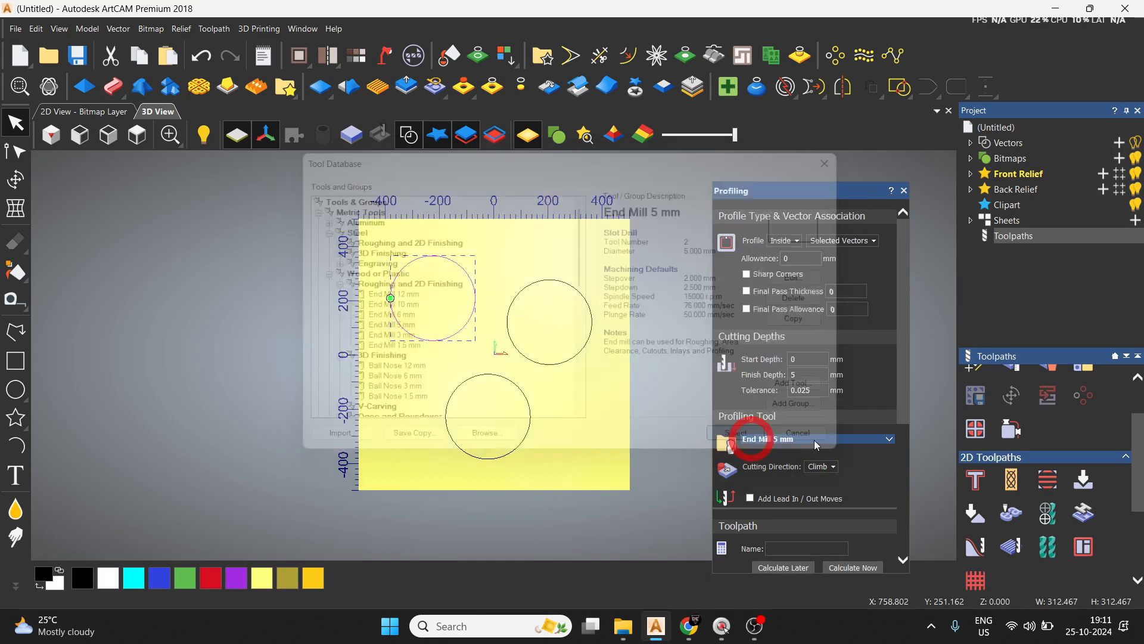
scroll(852, 438, "down", 3)
scroll(876, 365, "up", 2)
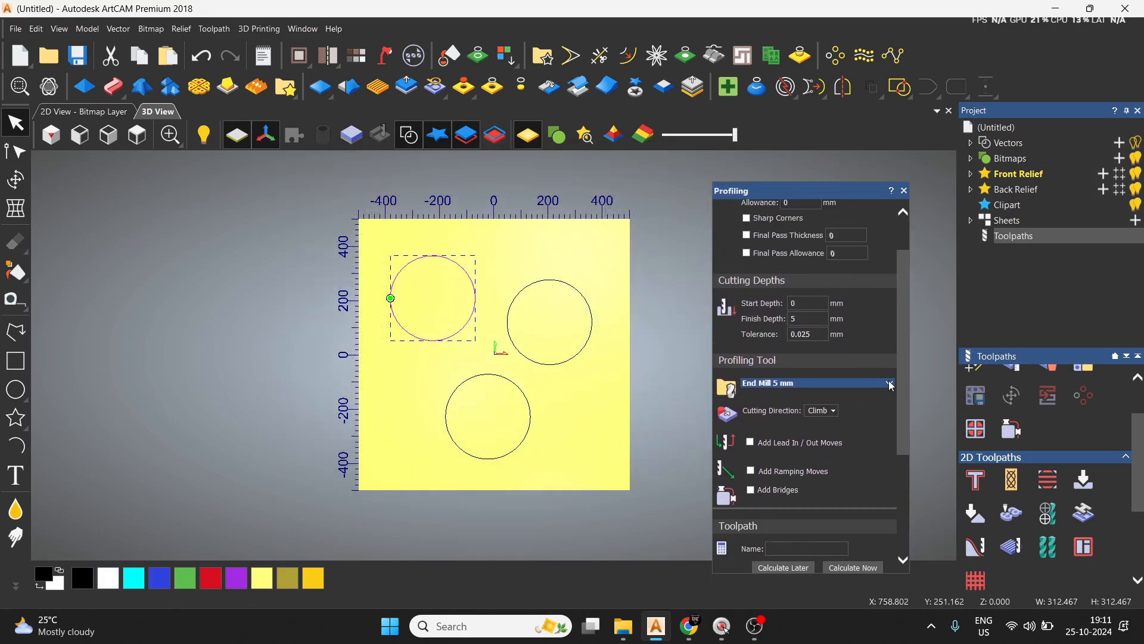
Set the end mill's feed rate to 150 mm/sec and its plunge rate to 100 mm/sec.
left_click(890, 384)
scroll(796, 423, "down", 2)
left_click(817, 402)
key("BackSpace")
key("BackSpace")
key("BackSpace")
type("150")
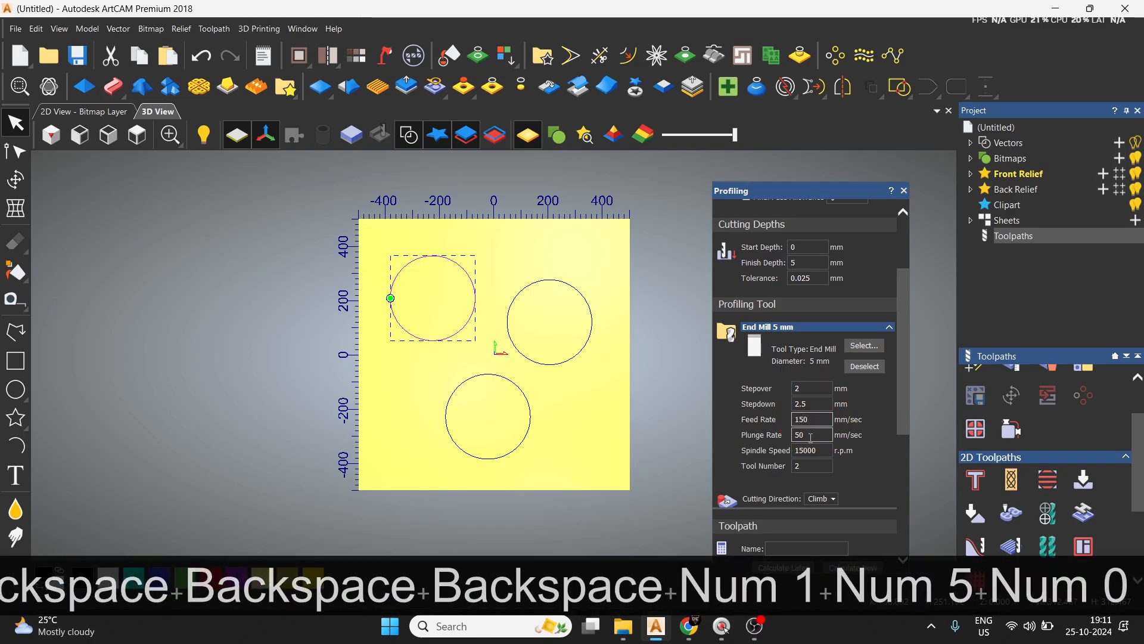
key("BackSpace")
key("BackSpace")
key("BackSpace")
type("100")
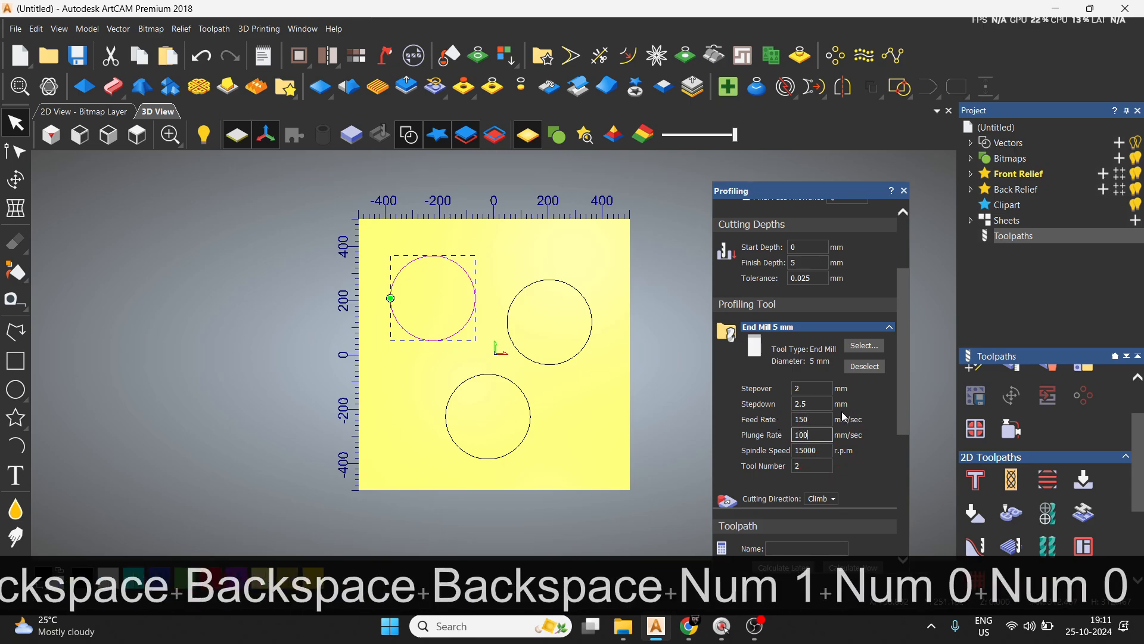
left_click(815, 403)
Check the remaining profiling options and material thickness, and calculate the inside profile toolpath.
scroll(868, 430, "down", 3)
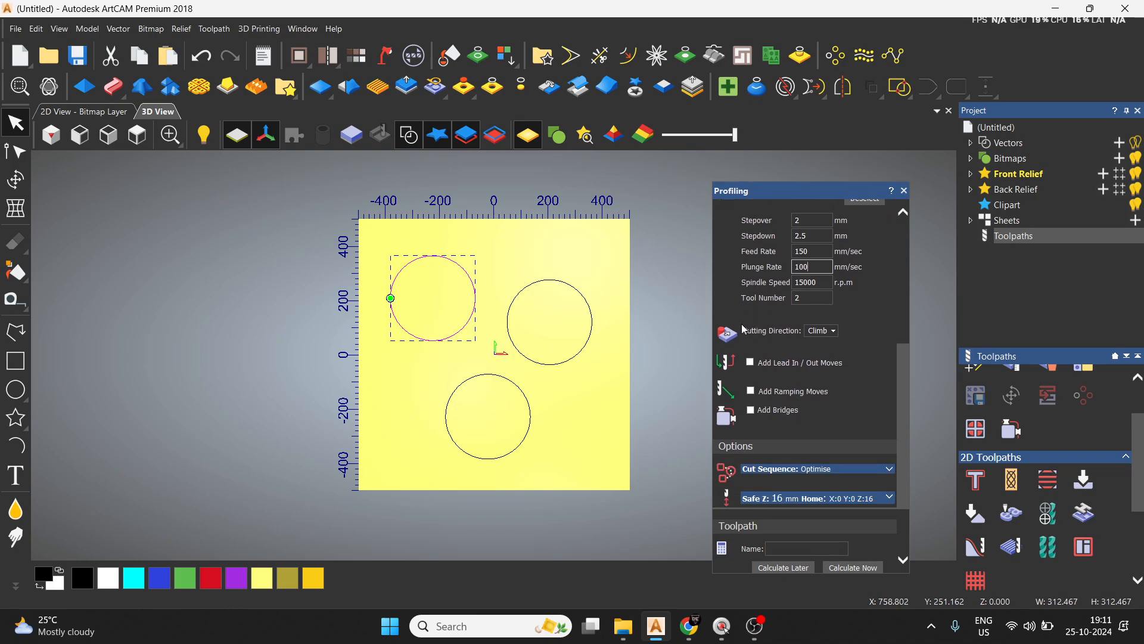
scroll(824, 395, "down", 2)
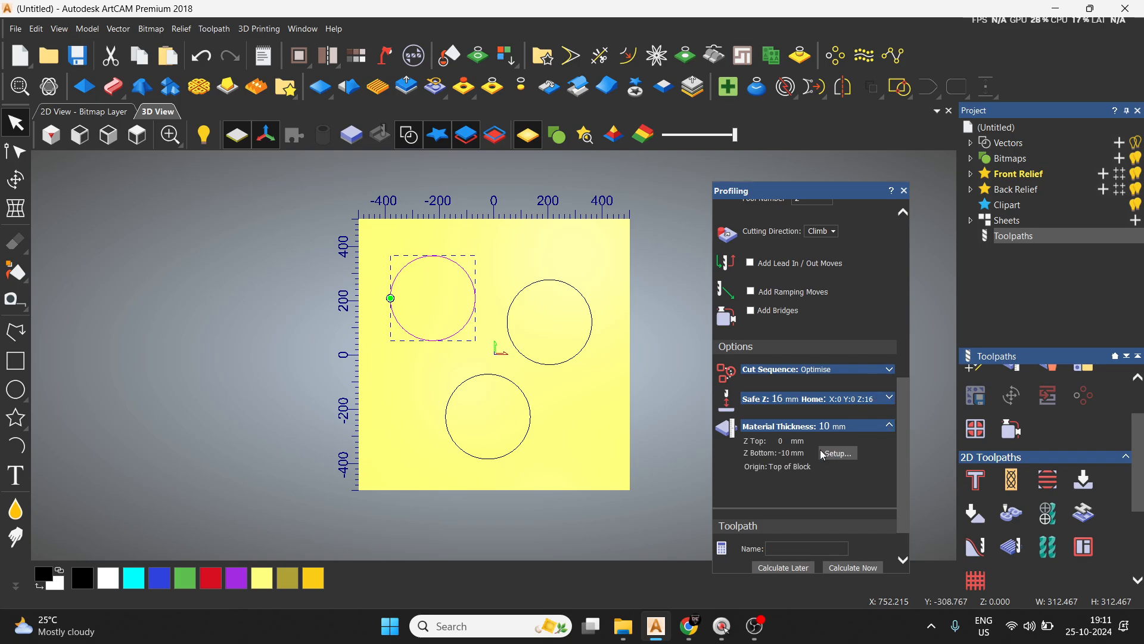
scroll(792, 402, "up", 2)
scroll(810, 395, "down", 4)
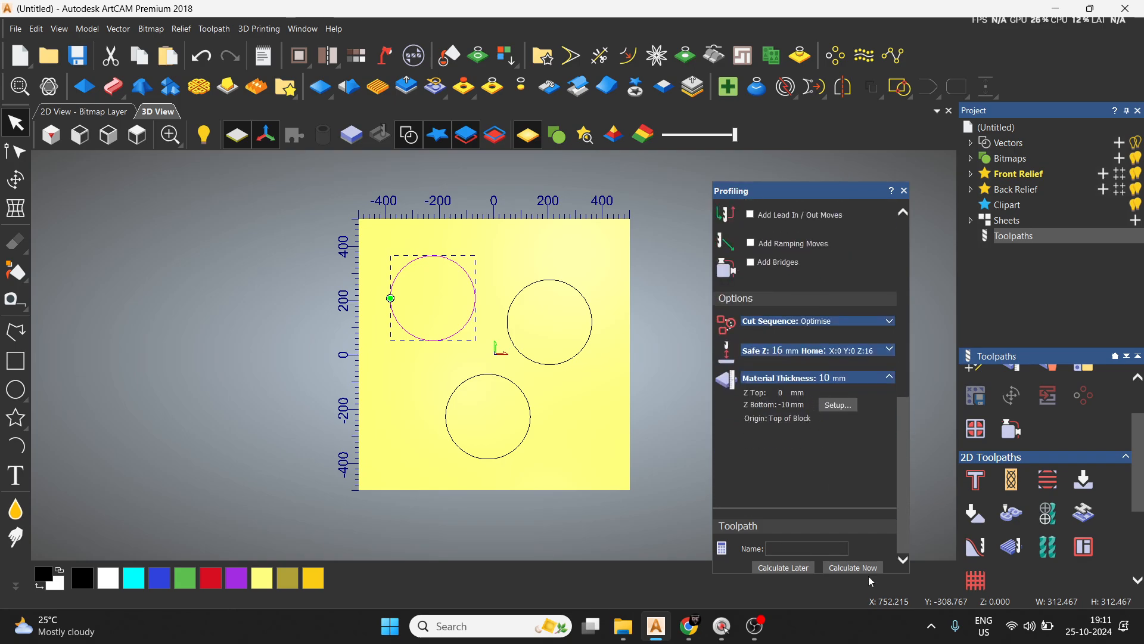
left_click(869, 569)
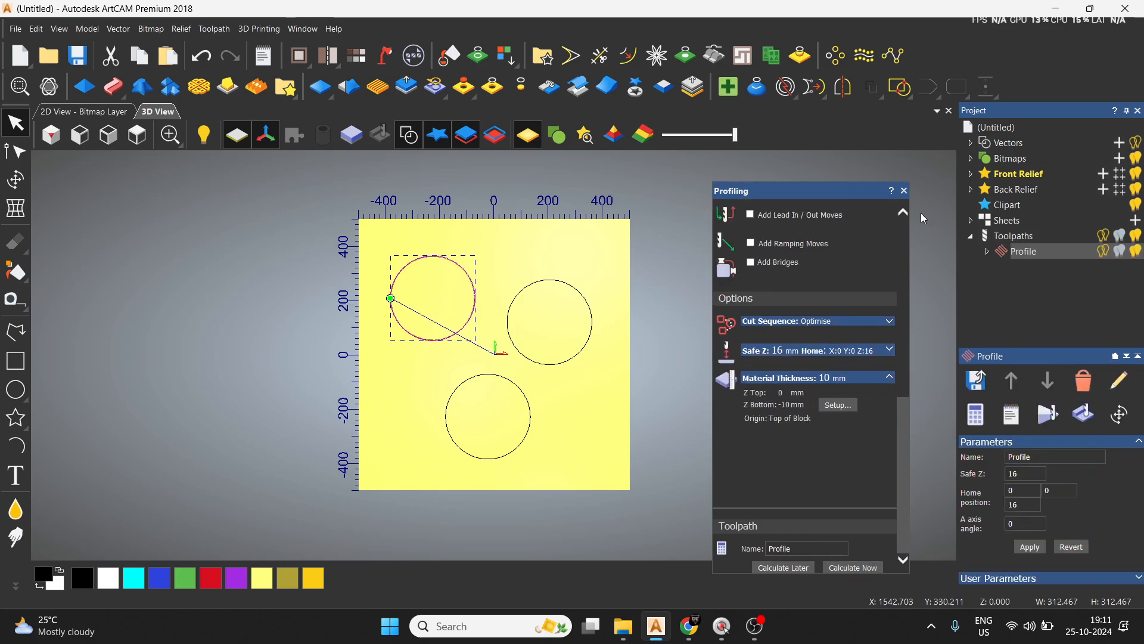
left_click(904, 190)
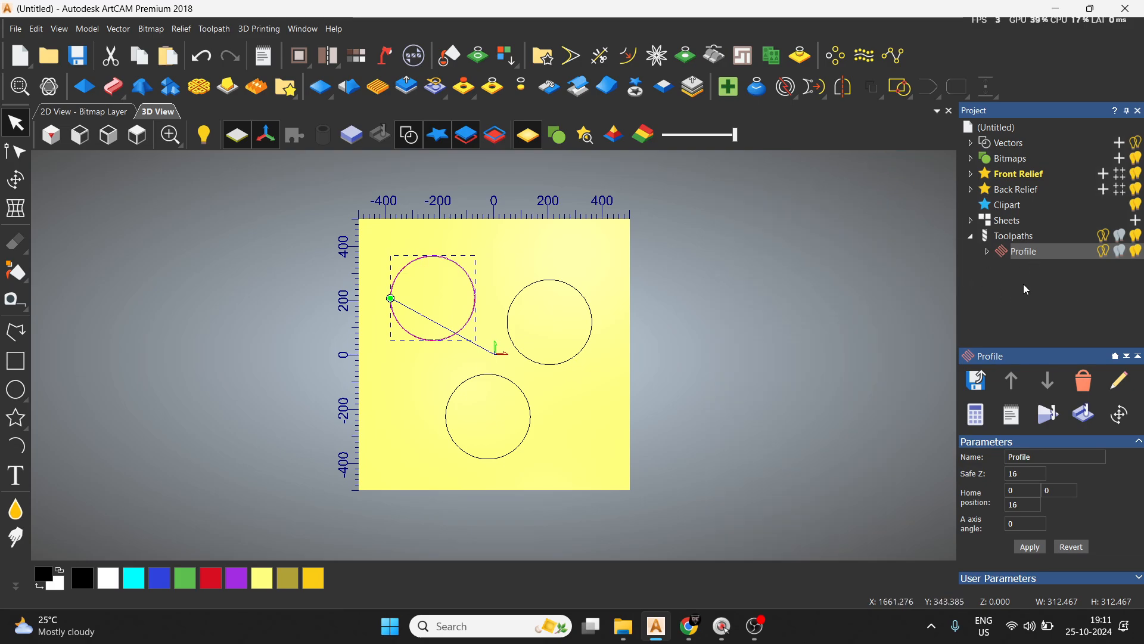
Simulate the profile toolpath on the whole model block and look closely at the circular groove.
left_click(1054, 422)
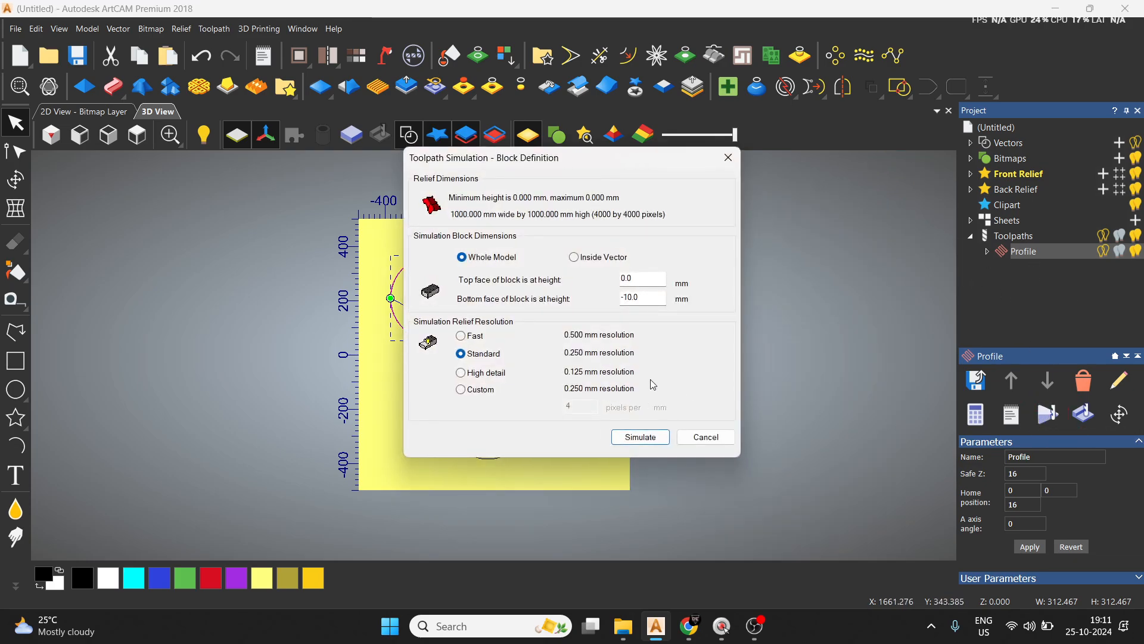
left_click(641, 437)
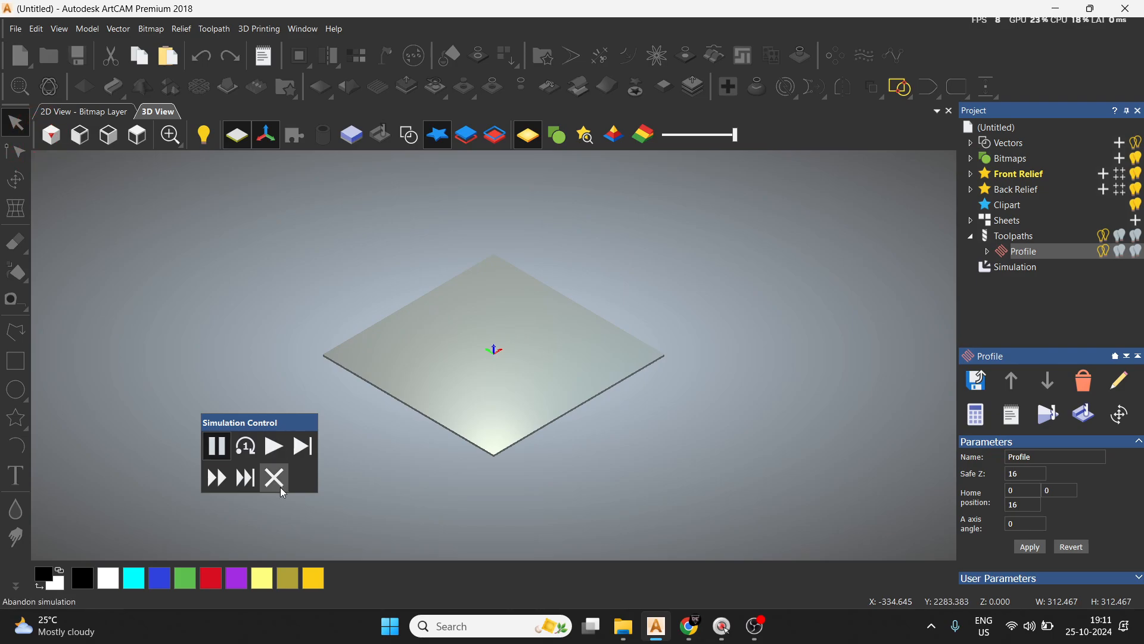
left_click(276, 448)
scroll(397, 408, "up", 5)
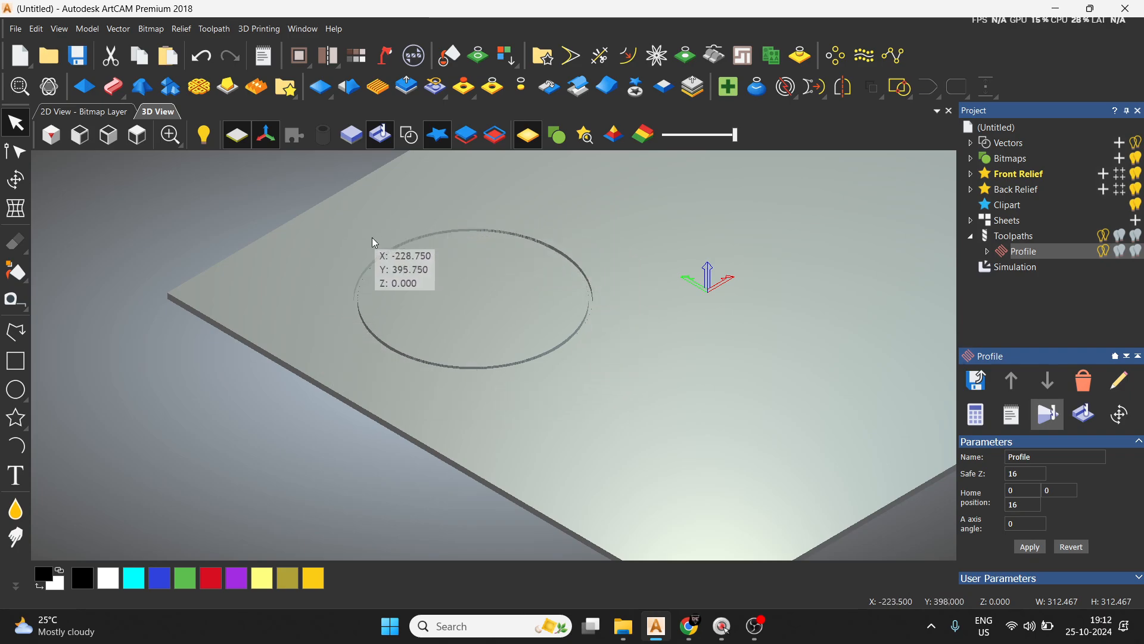
scroll(372, 349, "up", 2)
scroll(375, 357, "up", 3)
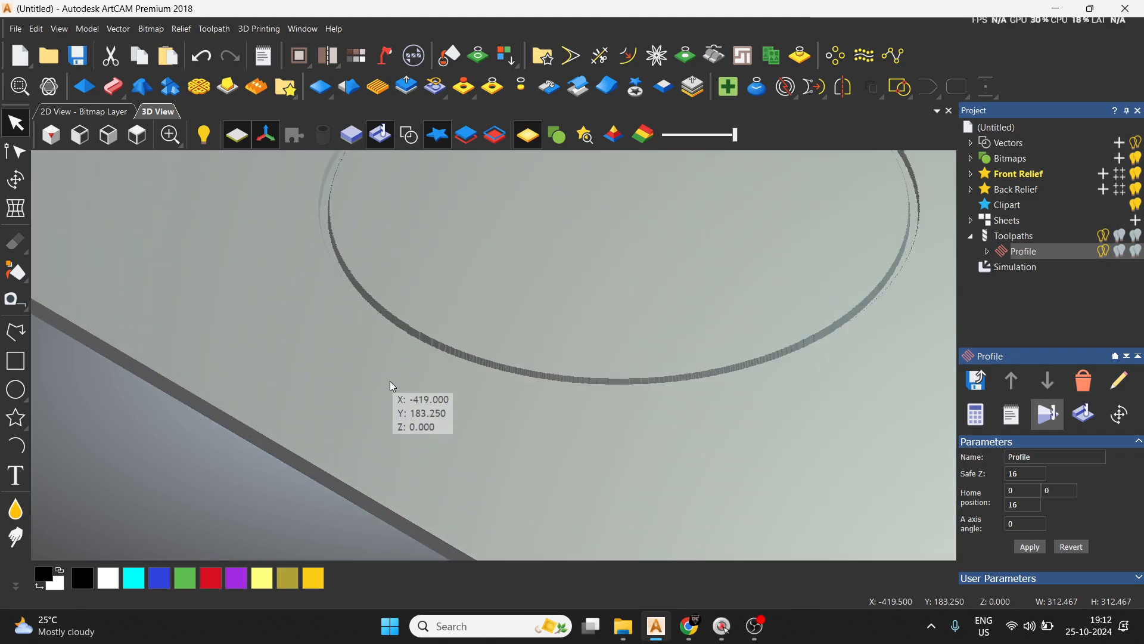
Display the vectors over the simulation and view the groove's edge at the upper-left circle from above.
left_click(403, 141)
left_click(137, 135)
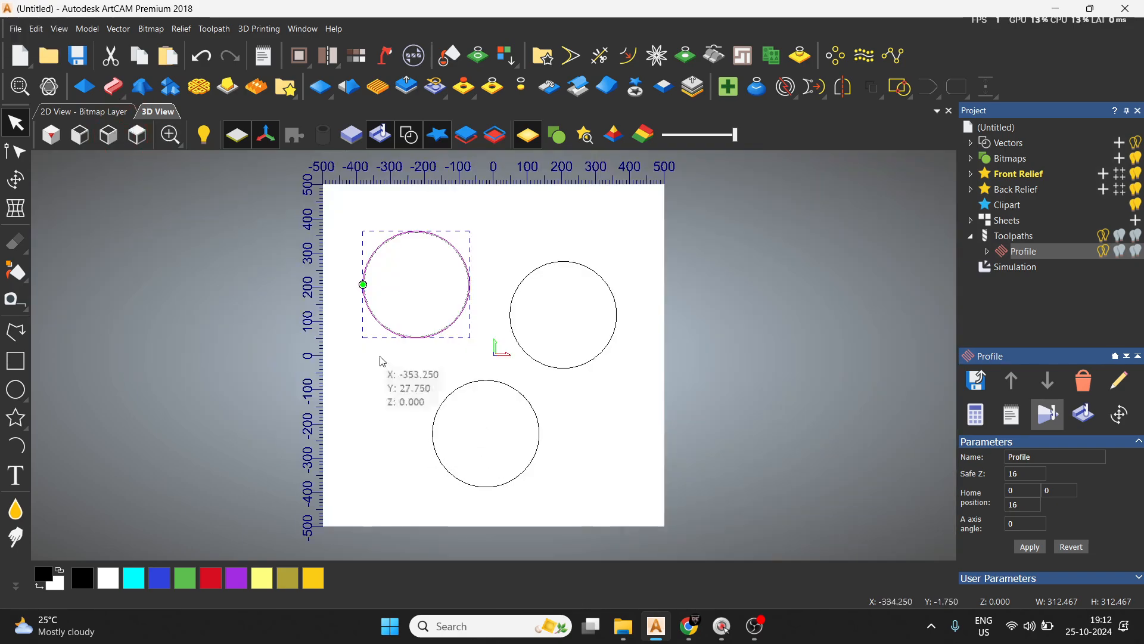
scroll(376, 282, "up", 8)
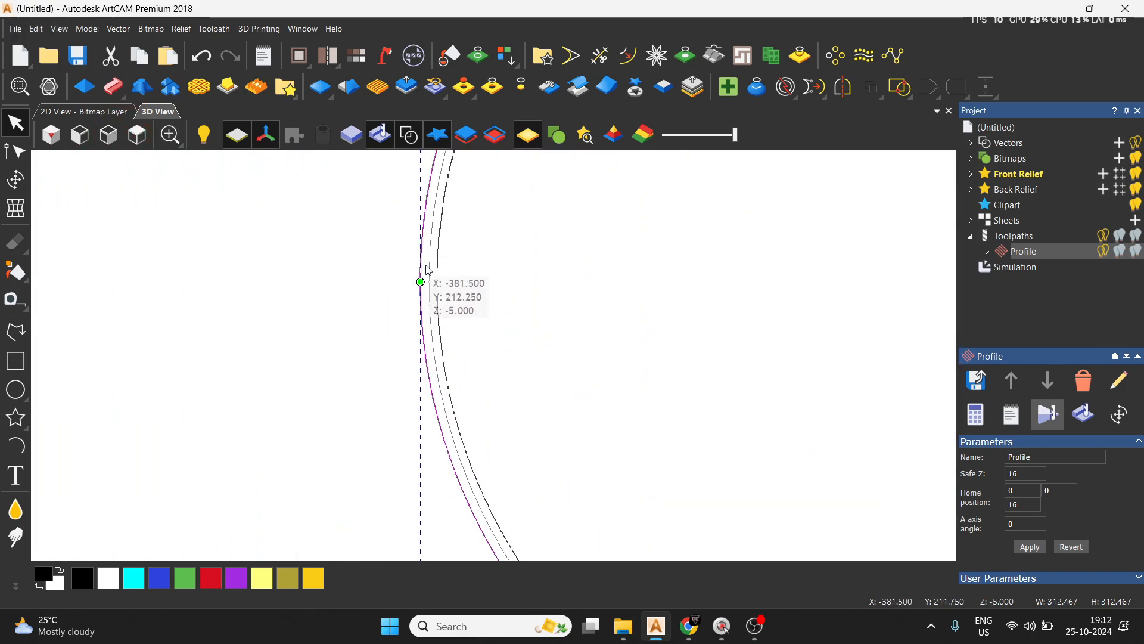
scroll(606, 451, "up", 1)
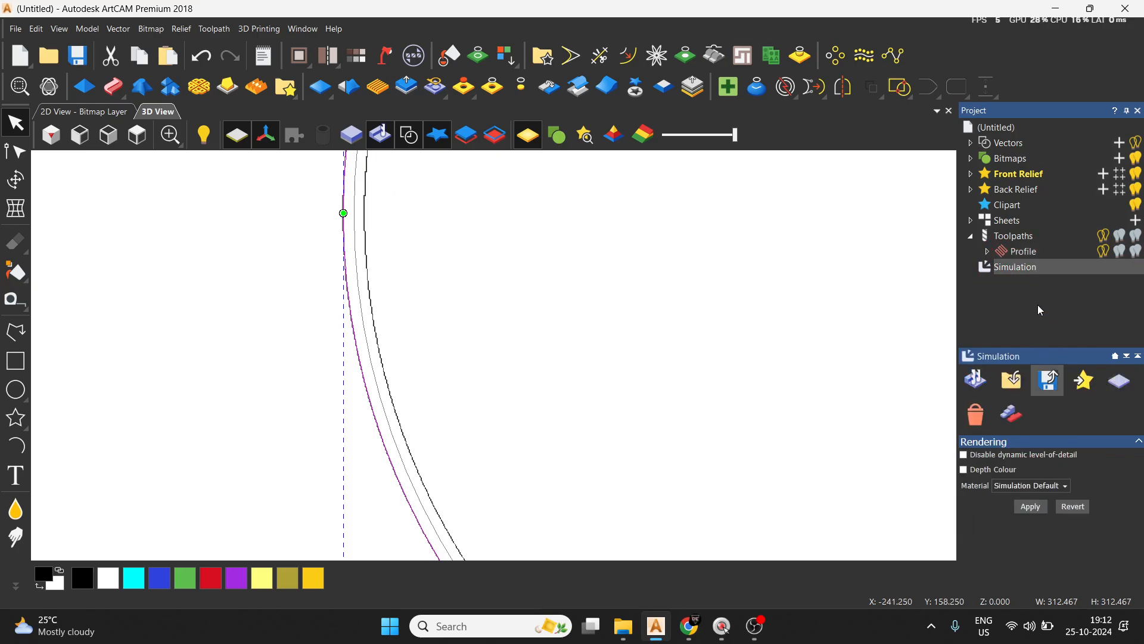
Apply depth colour to the simulation in red and compare the coloured groove with the upper-left circle's vector.
left_click(206, 578)
left_click(1031, 506)
scroll(396, 396, "down", 5)
scroll(449, 314, "up", 5)
scroll(449, 314, "up", 2)
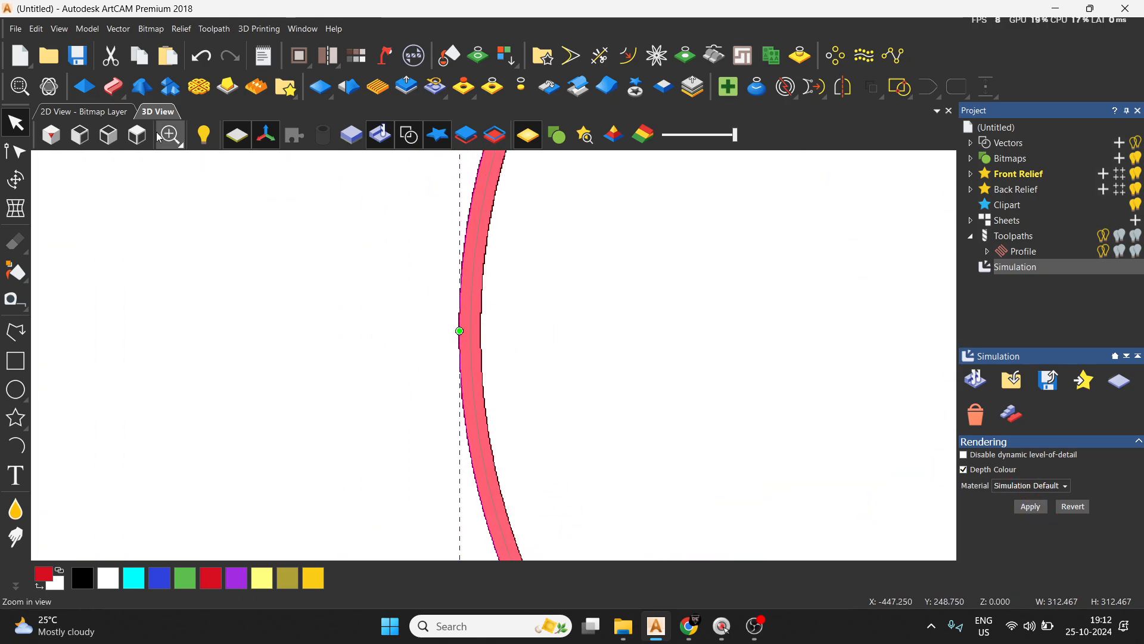
scroll(525, 335, "up", 1)
scroll(545, 346, "down", 2)
scroll(545, 342, "down", 4)
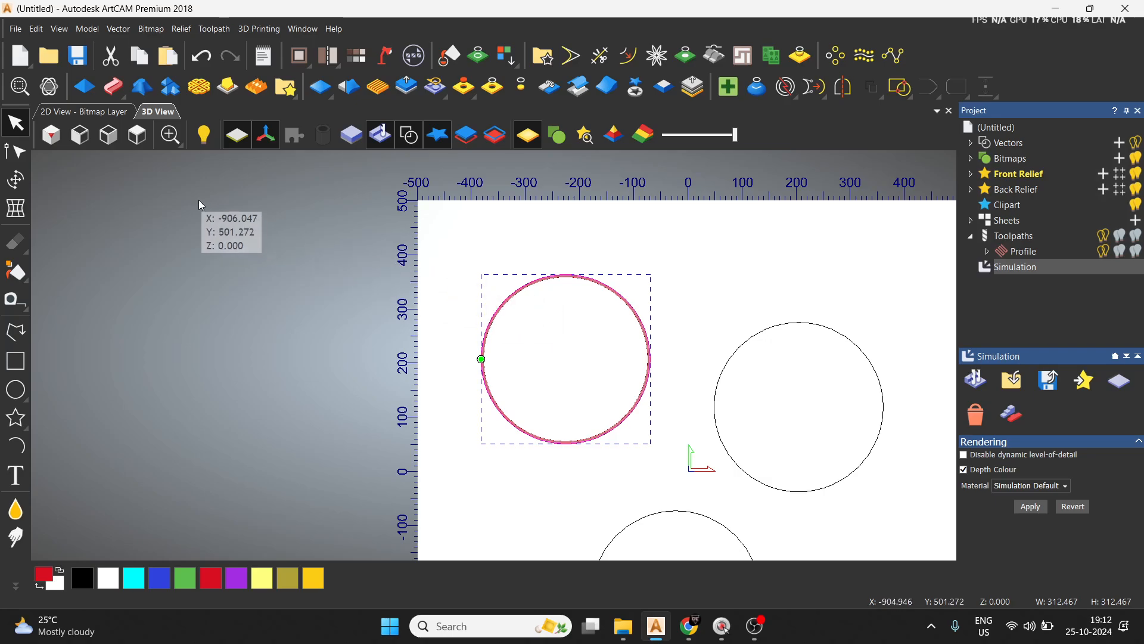
Start a drilling toolpath on the lower circle with a finish depth of 5 and a plunge clearance of 0.
left_click(51, 135)
scroll(484, 417, "up", 3)
left_click(489, 356)
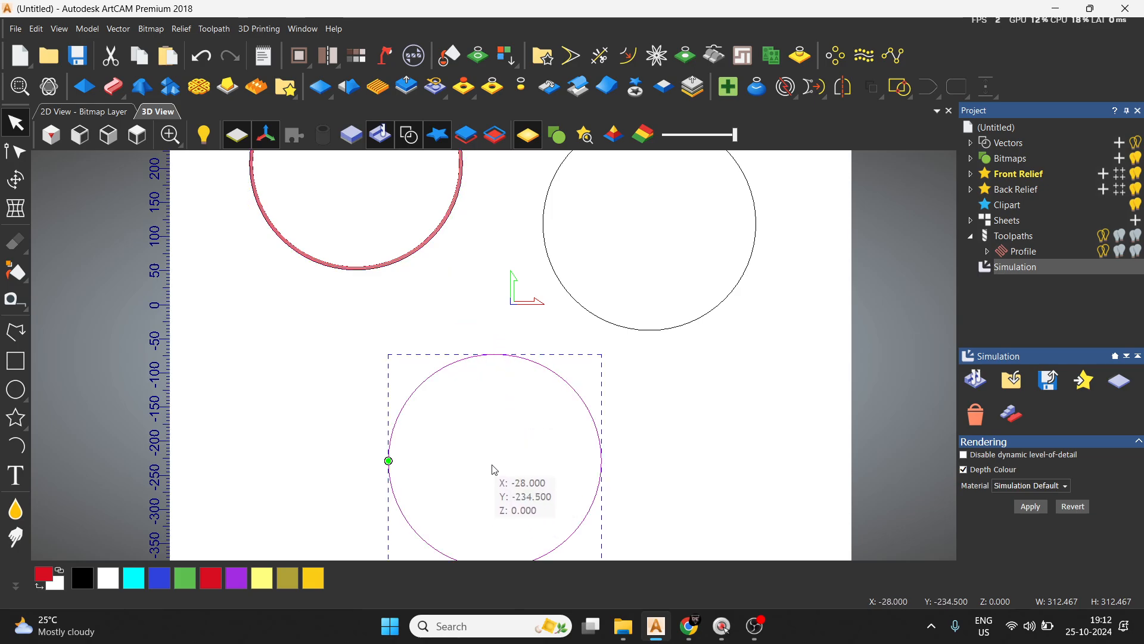
left_click(1025, 265)
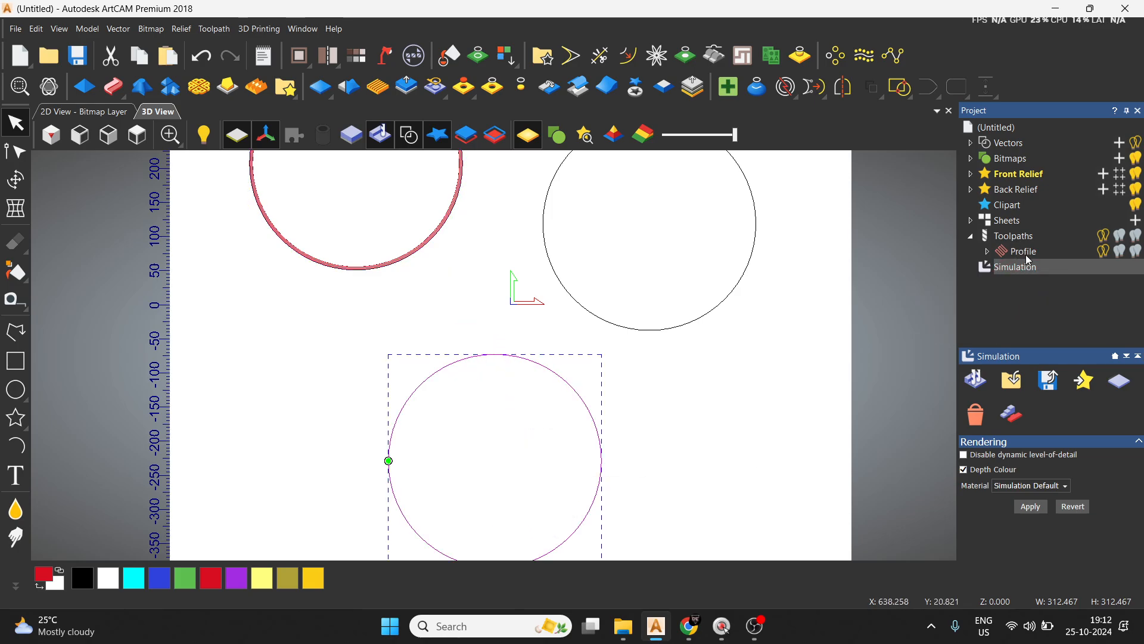
left_click(1016, 236)
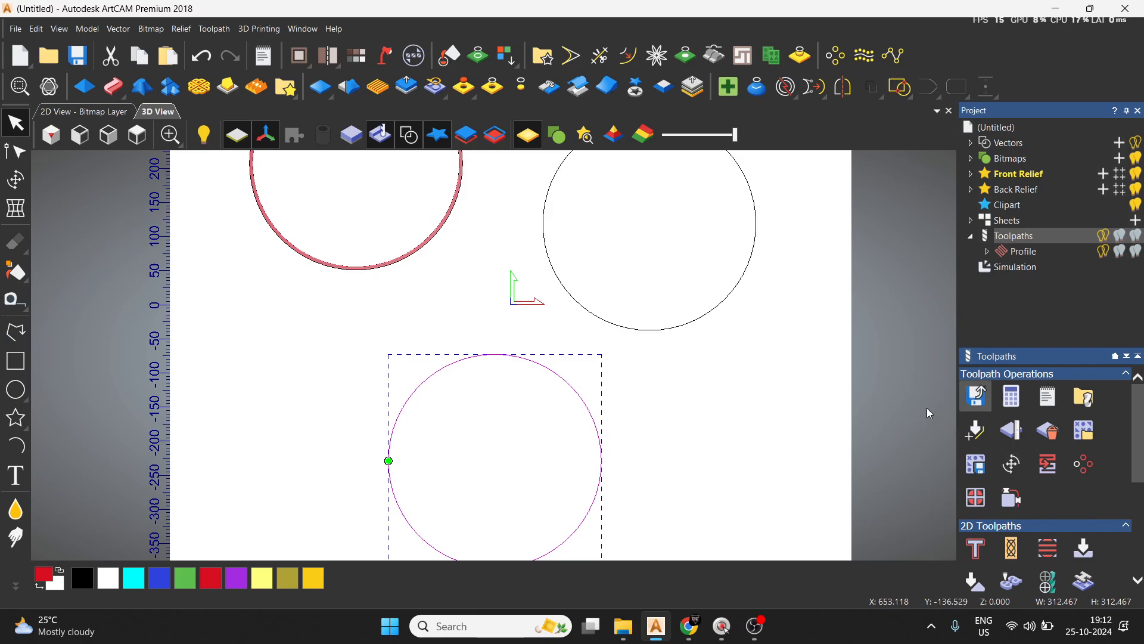
scroll(982, 544, "down", 3)
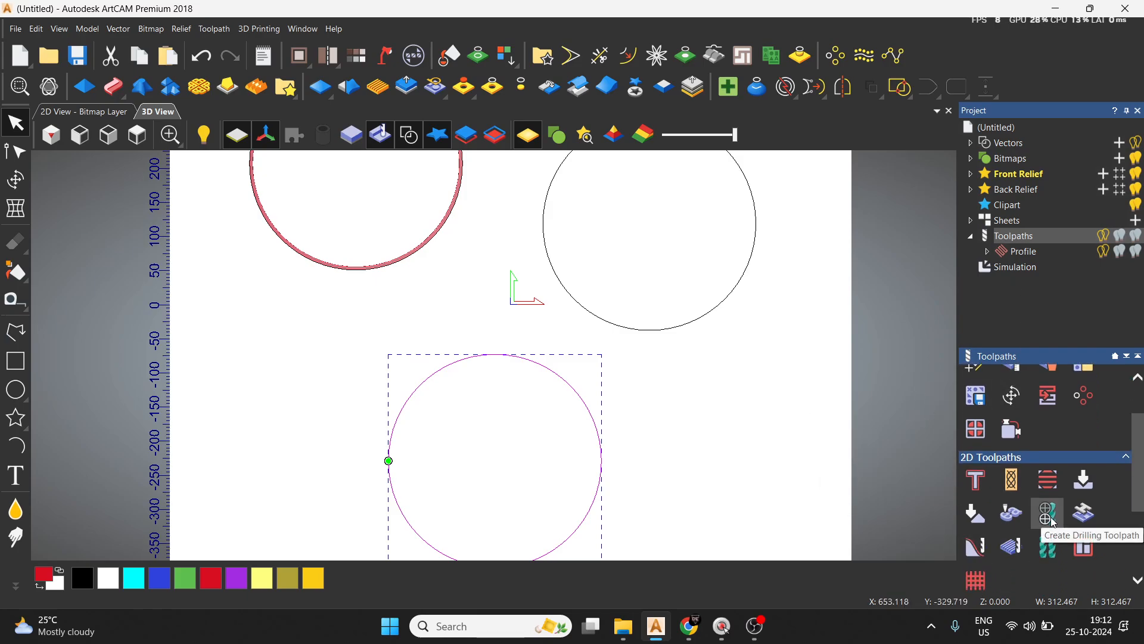
left_click(1052, 520)
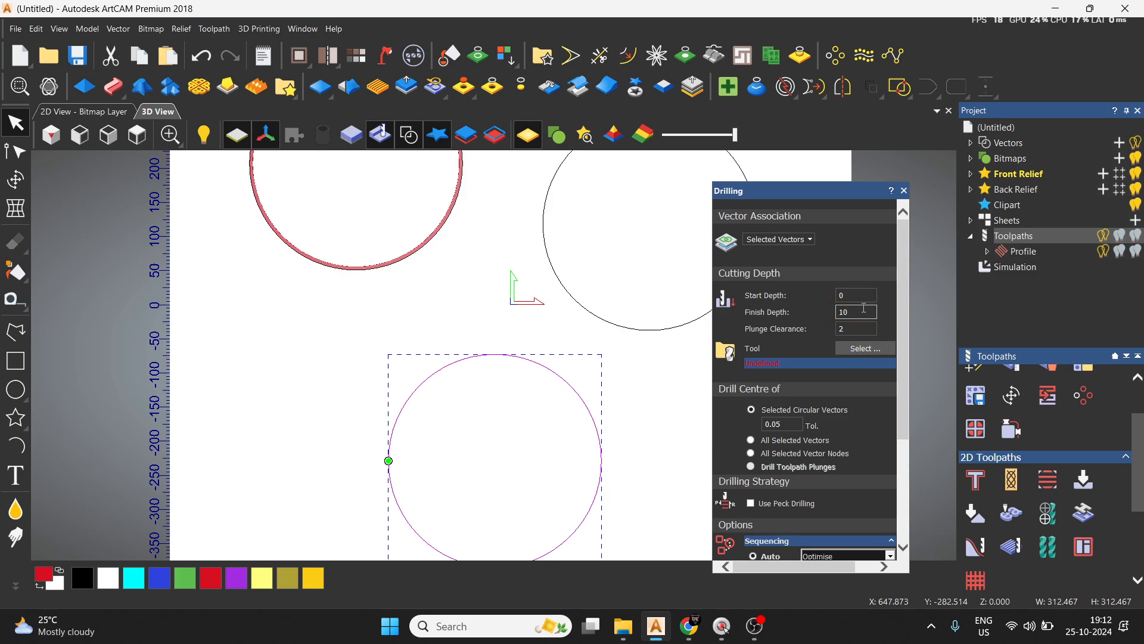
key("BackSpace")
key("BackSpace")
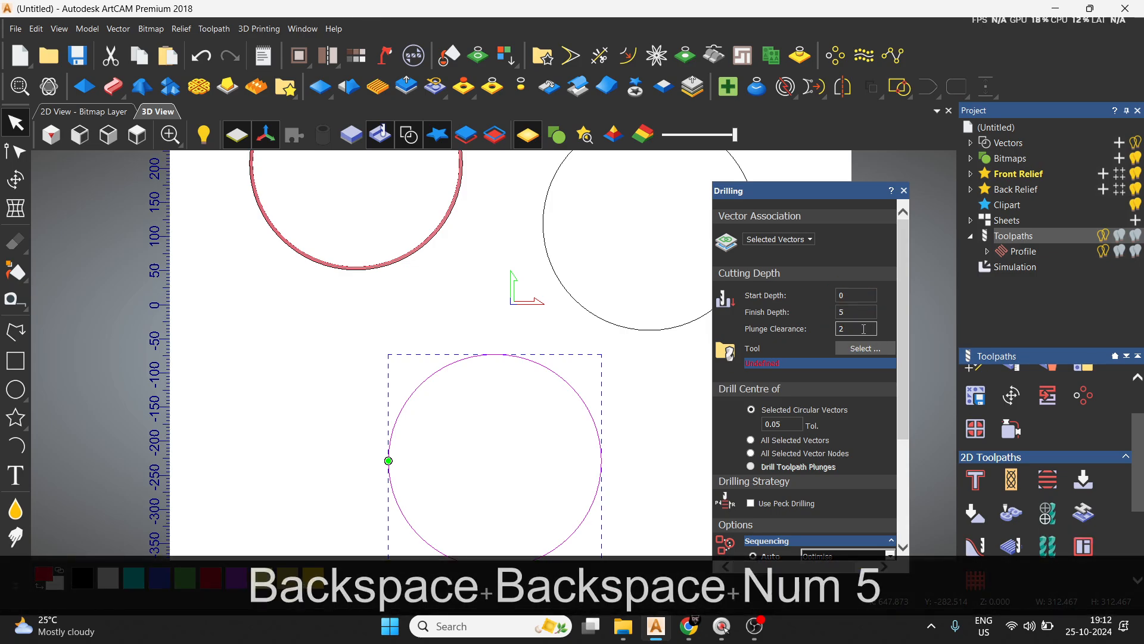
key("BackSpace")
type("0")
Assign the 5 mm wood or plastic end mill to the drilling operation and calculate its toolpath.
left_click(863, 350)
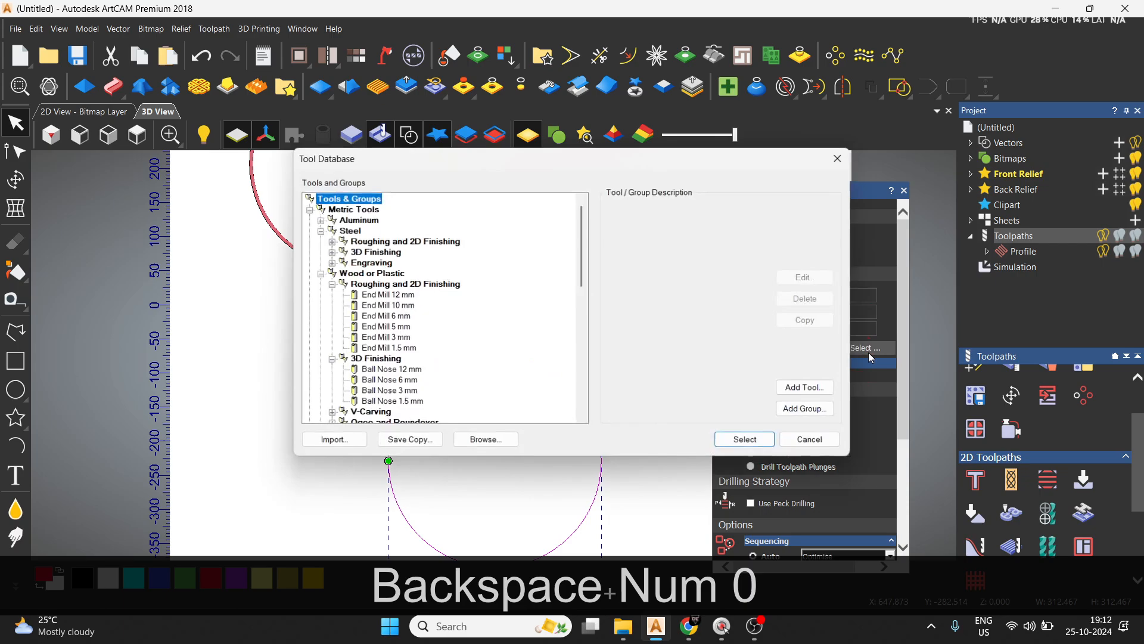
left_click(403, 326)
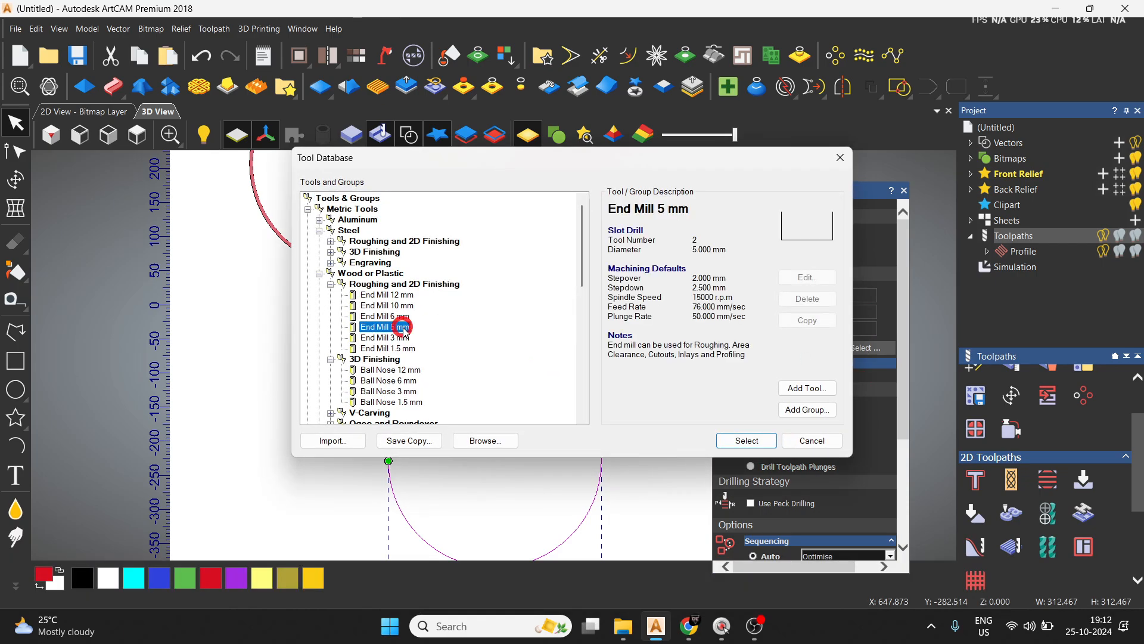
left_click(747, 440)
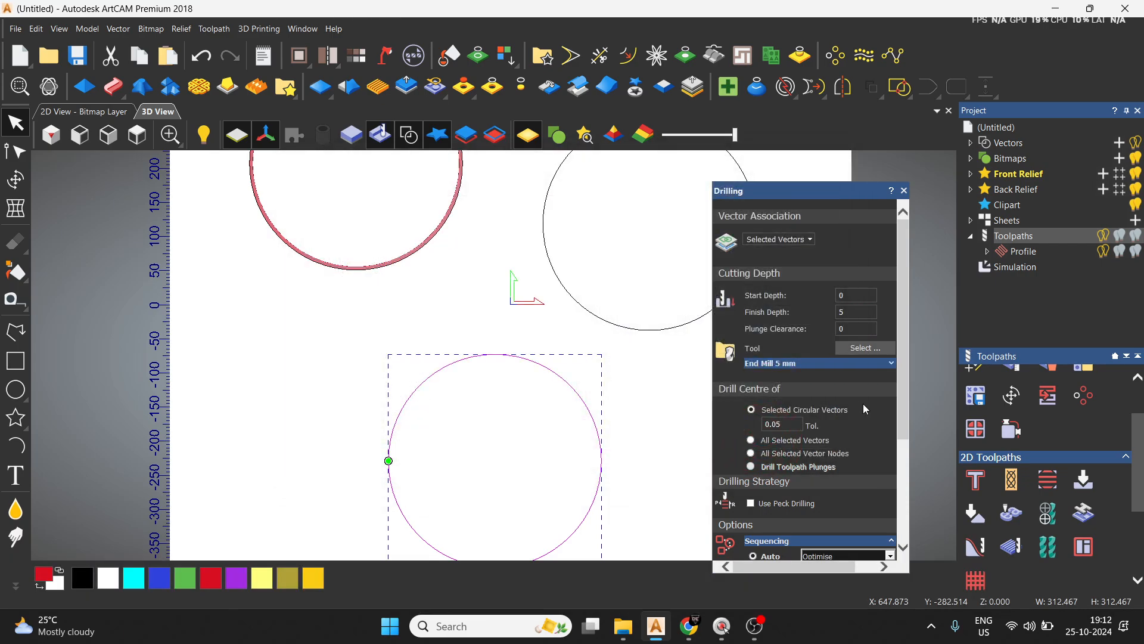
scroll(863, 405, "down", 5)
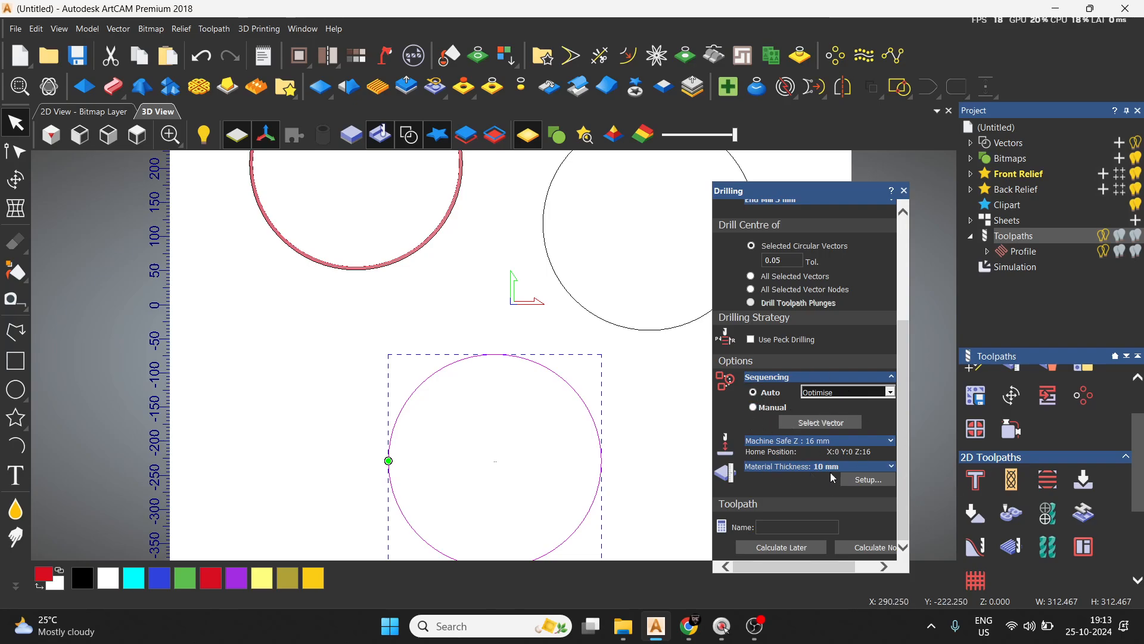
left_click(867, 549)
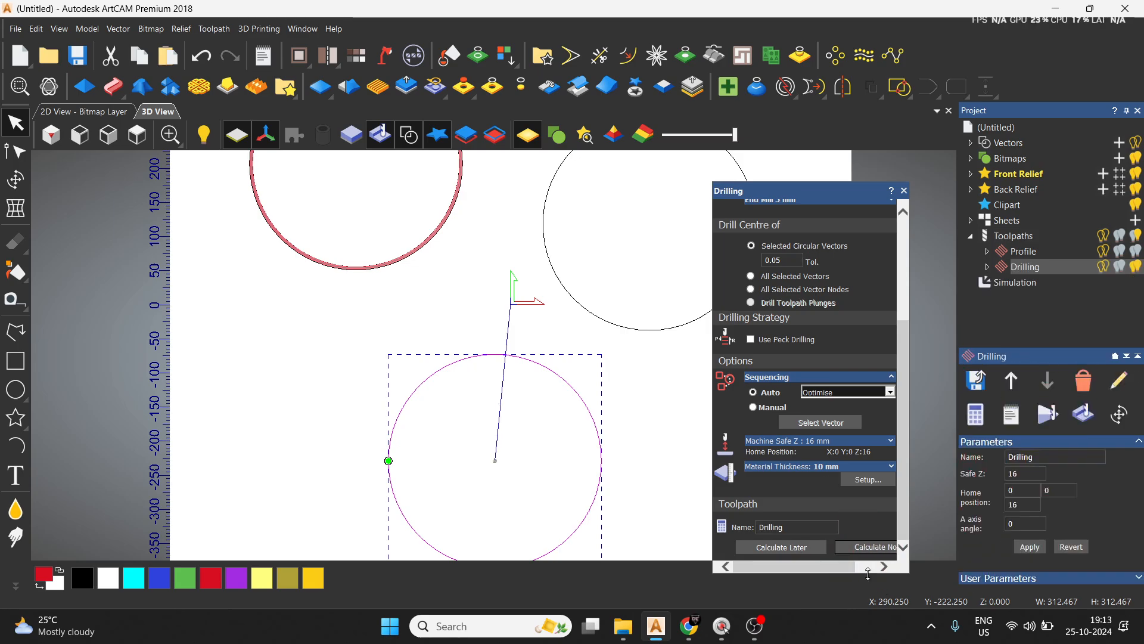
left_click(904, 190)
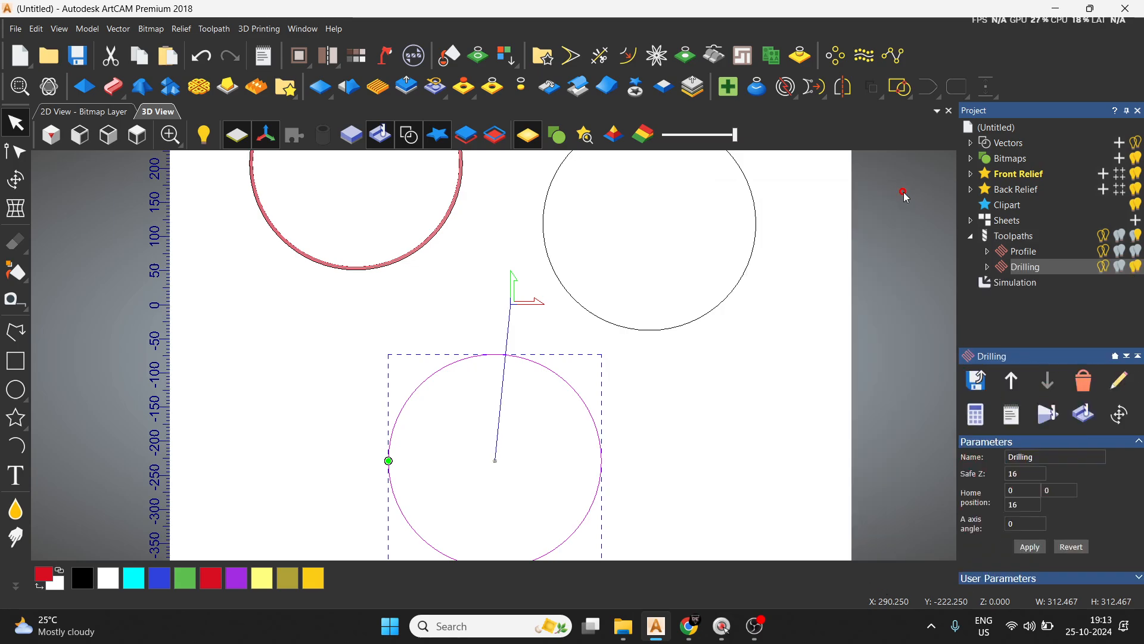
Simulate the drilling toolpath at normal speed on the existing model block.
left_click(1041, 424)
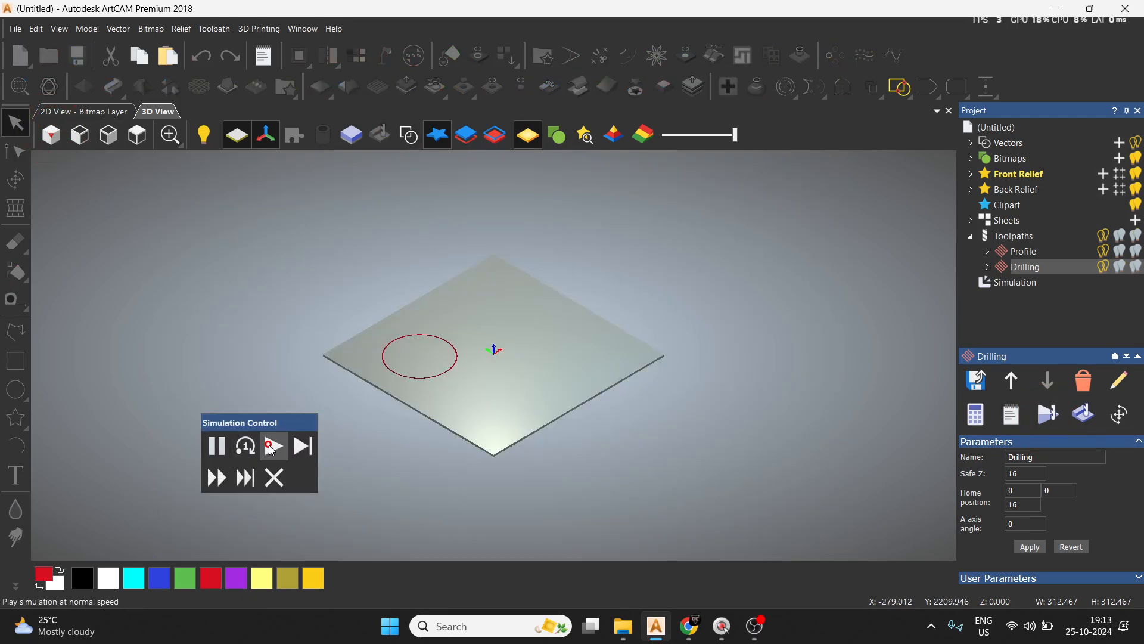
left_click(273, 448)
scroll(517, 394, "up", 10)
key("space")
key("space")
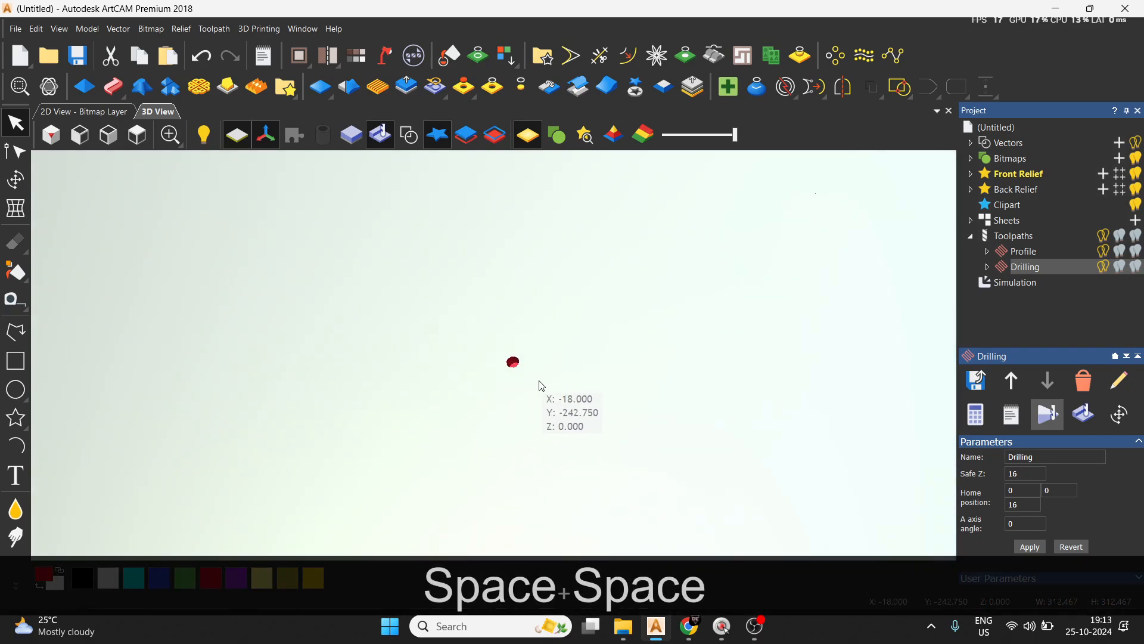
Examine the drilled hole and the circular profile groove closely from above, checking their positions and depth.
left_click(134, 138)
scroll(495, 453, "up", 5)
scroll(468, 346, "up", 3)
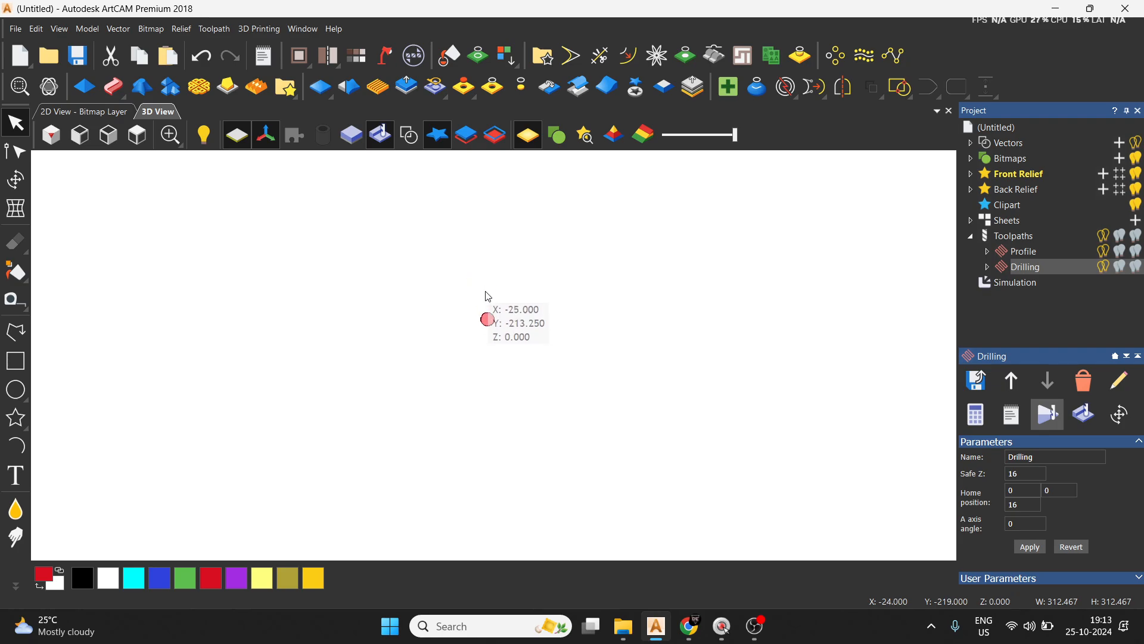
scroll(360, 299, "down", 5)
scroll(459, 233, "up", 3)
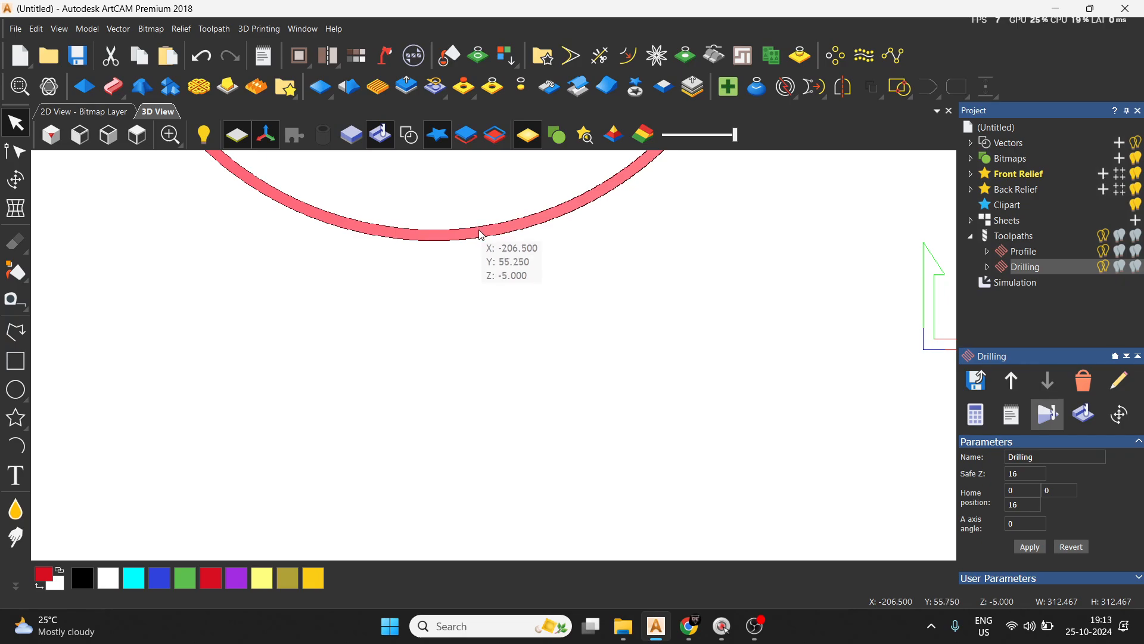
scroll(457, 248, "down", 2)
scroll(314, 237, "down", 1)
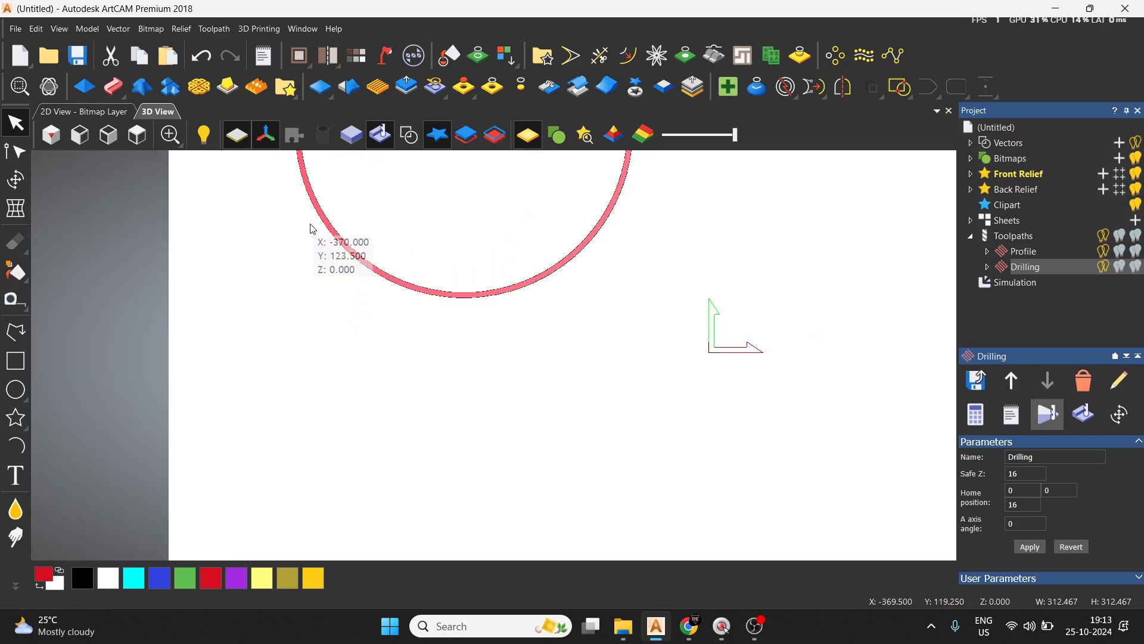
scroll(505, 301, "down", 1)
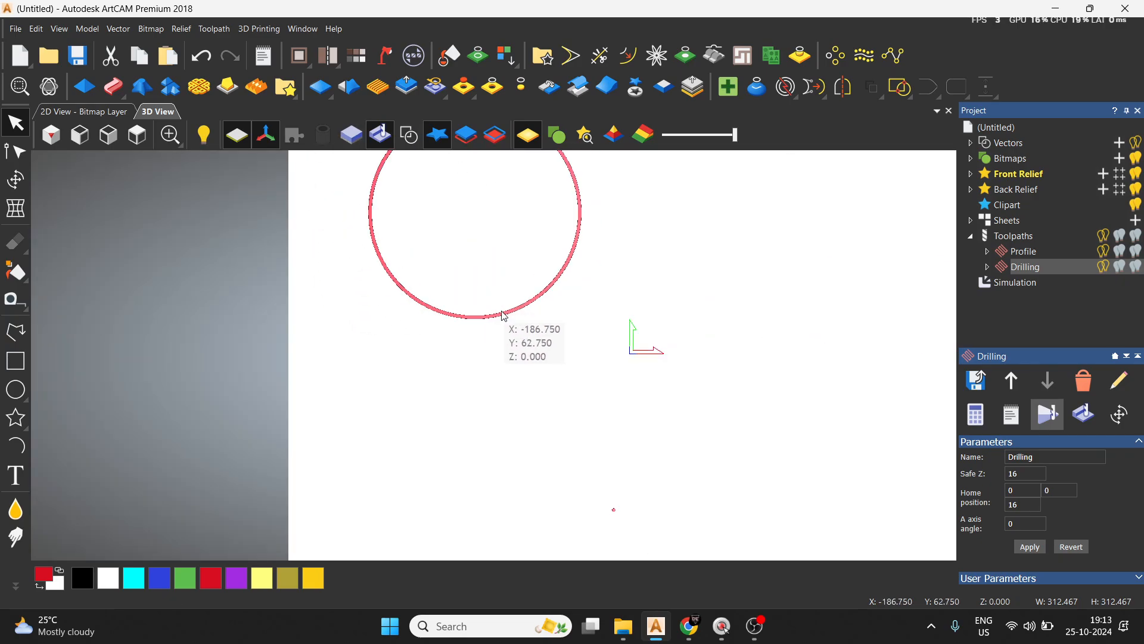
Display the vectors over the simulated block and view all three circles from above.
left_click(51, 135)
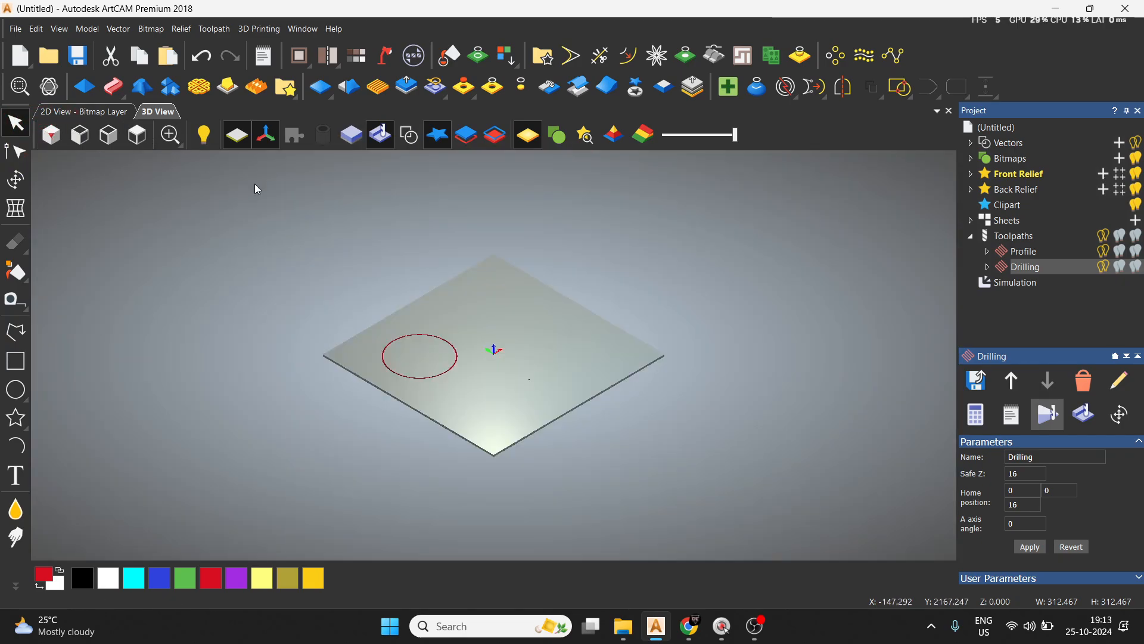
left_click(409, 136)
left_click(137, 135)
scroll(561, 327, "up", 1)
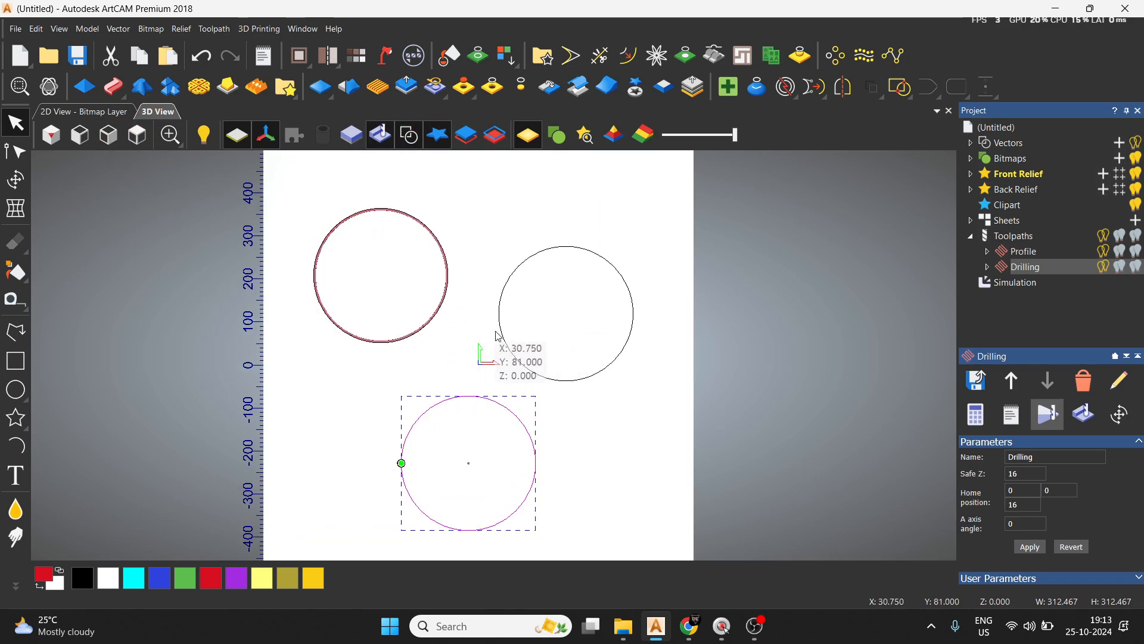
Start a 2D area clearance on the right-hand circle with finish depth 5 and the 5 mm wood or plastic end mill.
left_click(534, 369)
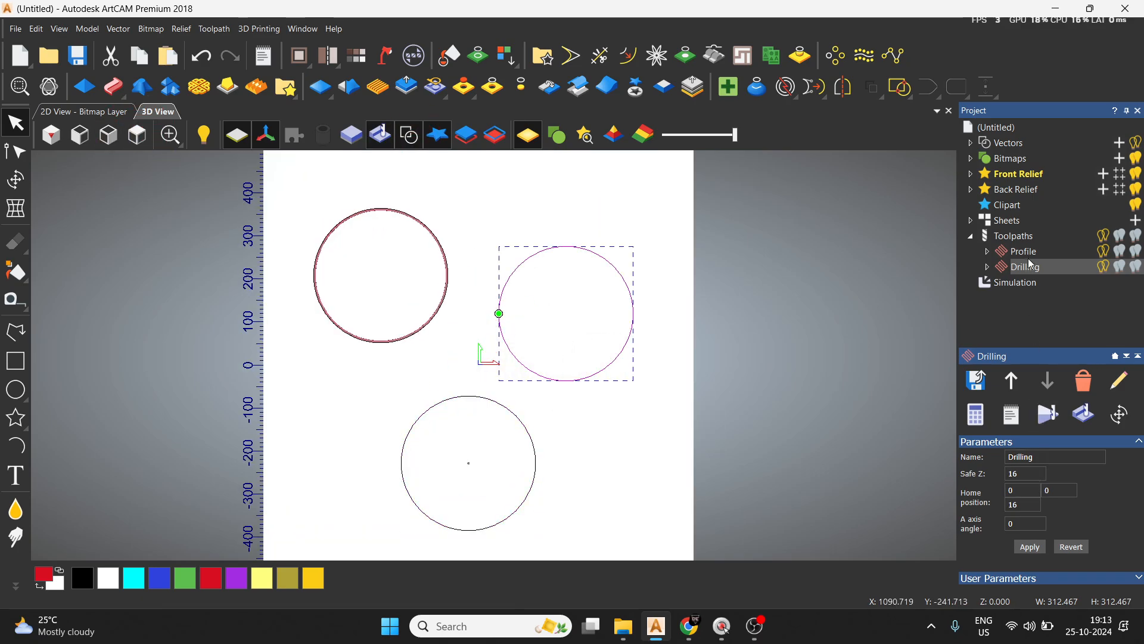
left_click(1020, 237)
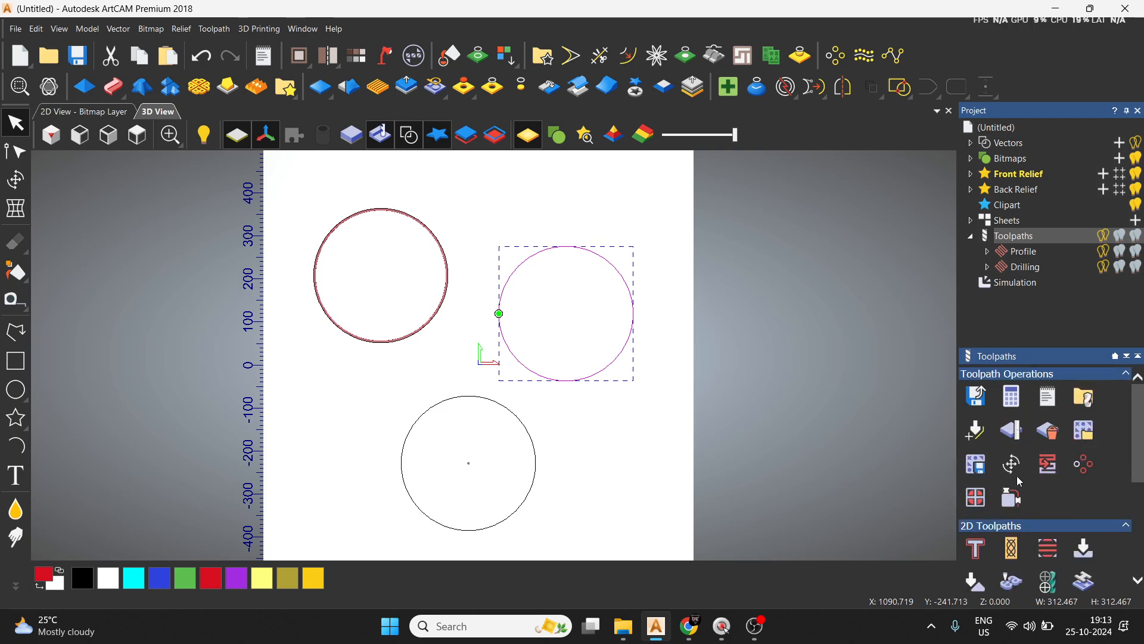
left_click(1056, 549)
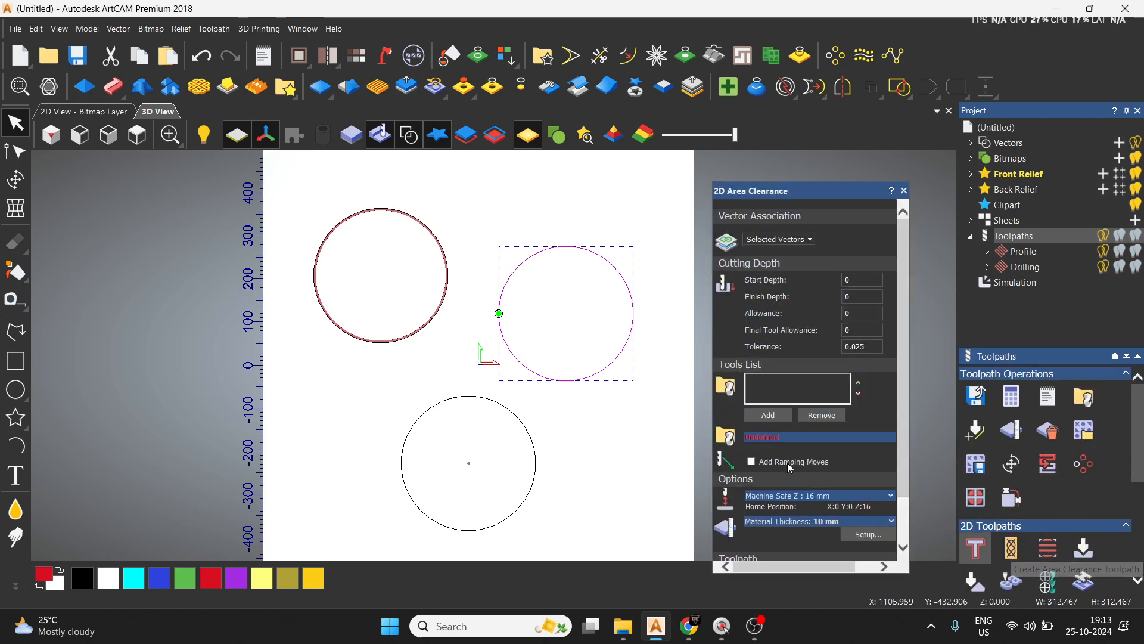
key("BackSpace")
type("5")
left_click(778, 417)
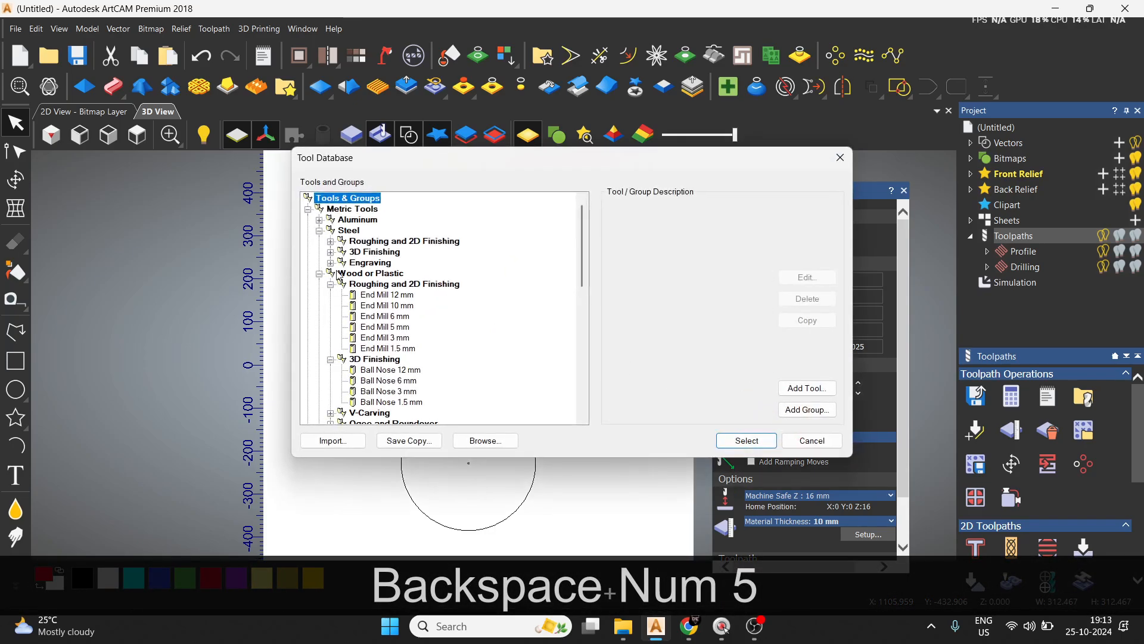
left_click(382, 327)
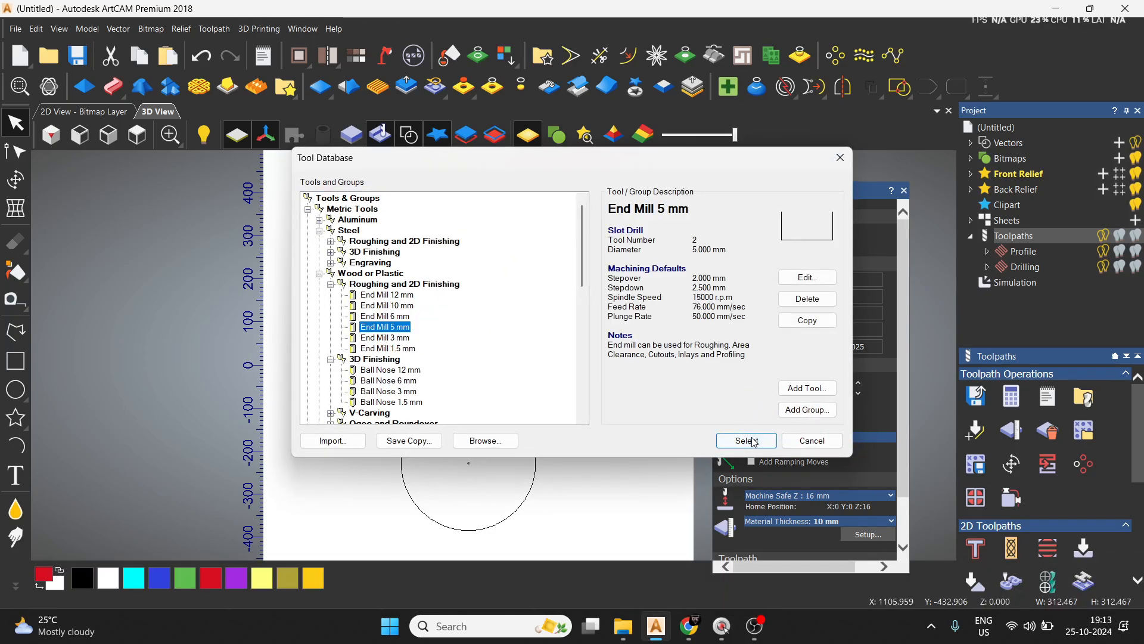
left_click(747, 441)
Set the end mill's feed rate to 150 mm/sec and its plunge rate to 100 mm/sec.
scroll(838, 429, "down", 2)
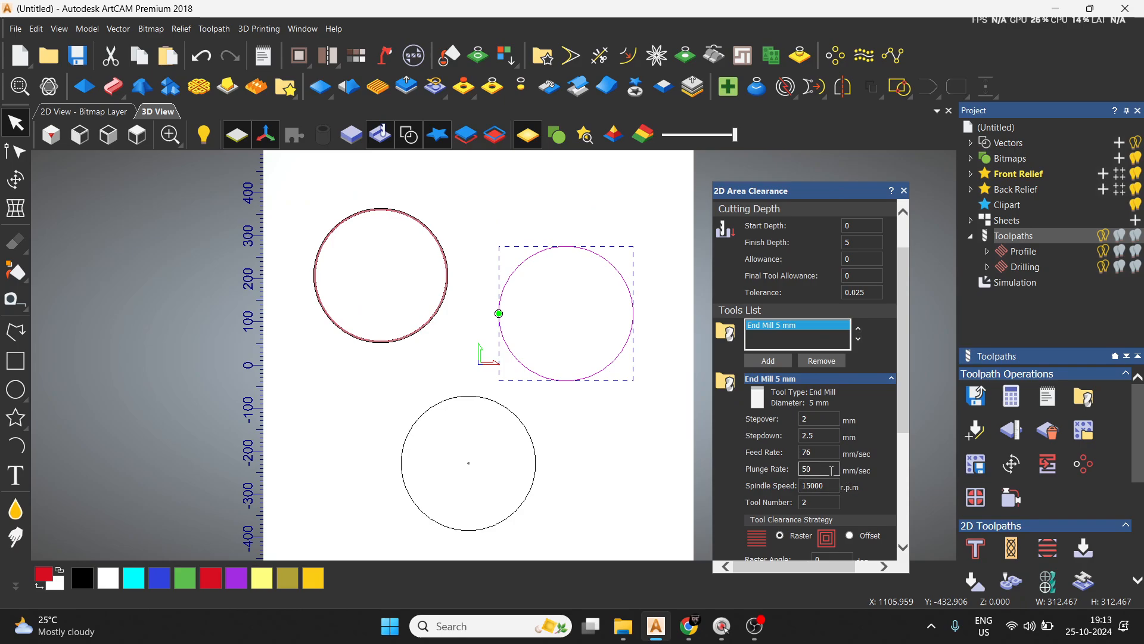
key("BackSpace")
key("BackSpace")
key("BackSpace")
type("150")
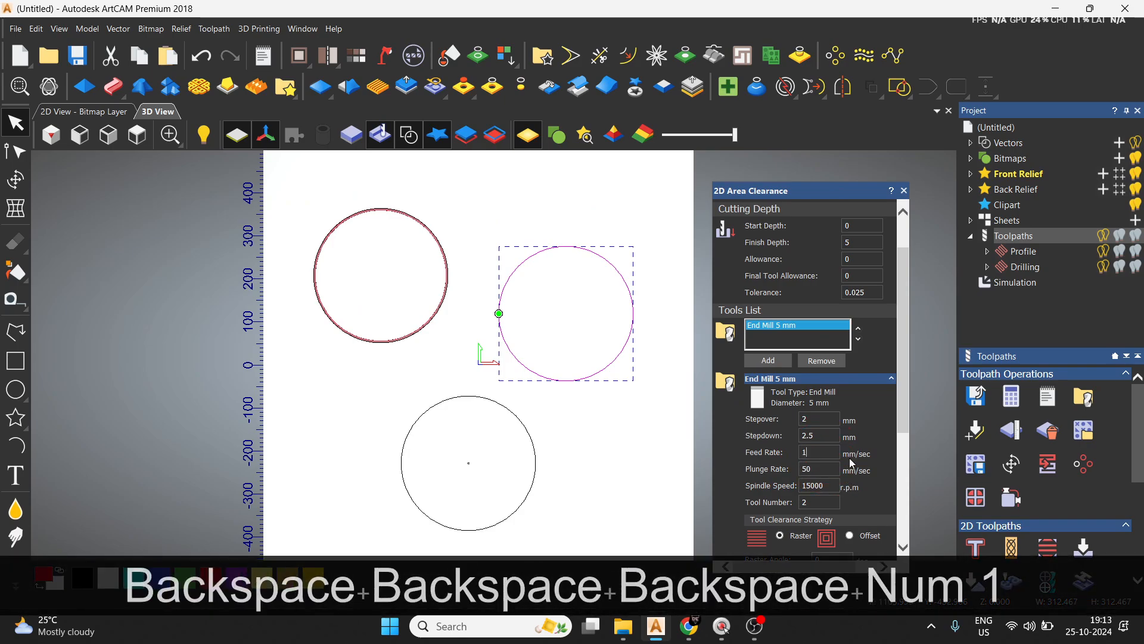
key("BackSpace")
key("BackSpace")
key("BackSpace")
type("100")
Check the remaining area clearance options, keeping the raster strategy, and calculate the toolpath.
scroll(870, 485, "down", 4)
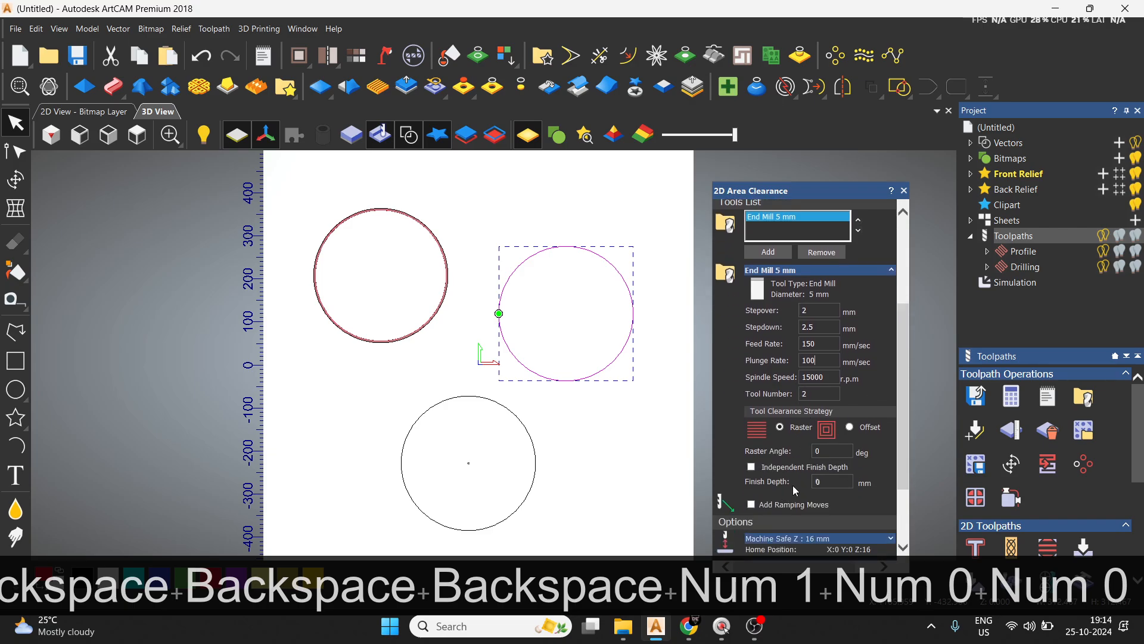
scroll(855, 459, "down", 4)
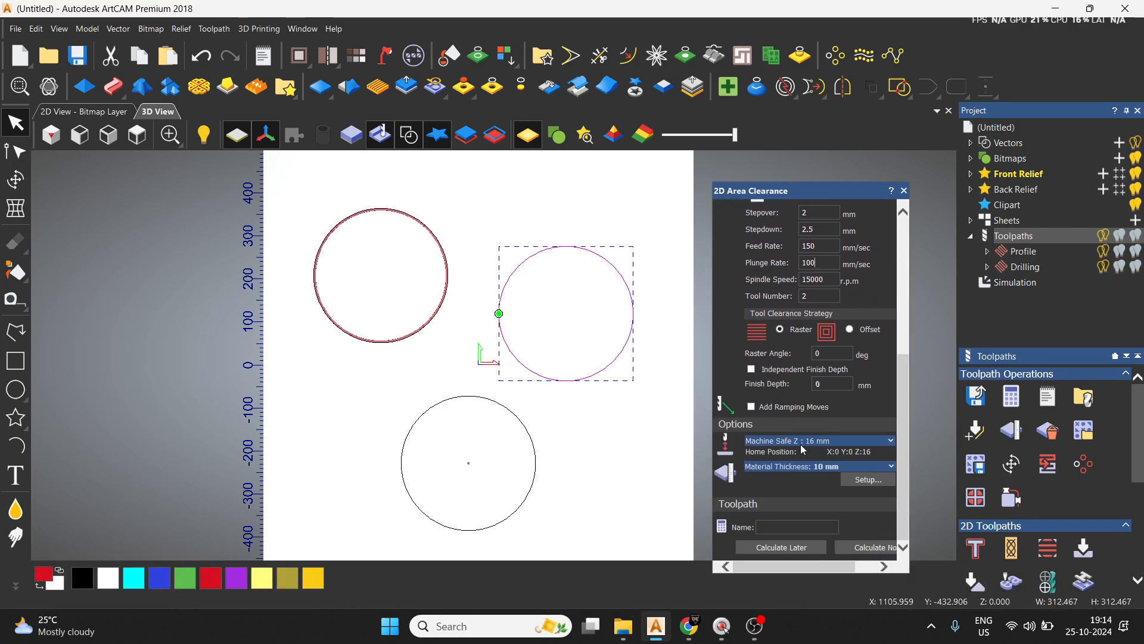
left_click(868, 546)
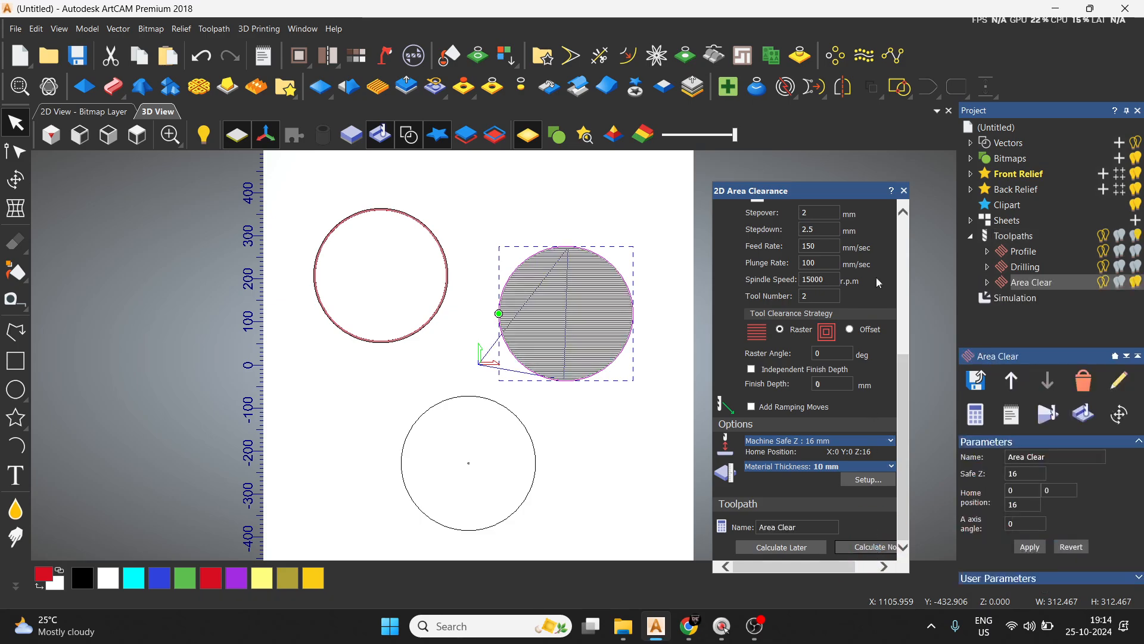
left_click(904, 192)
Simulate the area clearance toolpath at normal speed and view the machined block from above.
left_click(1048, 413)
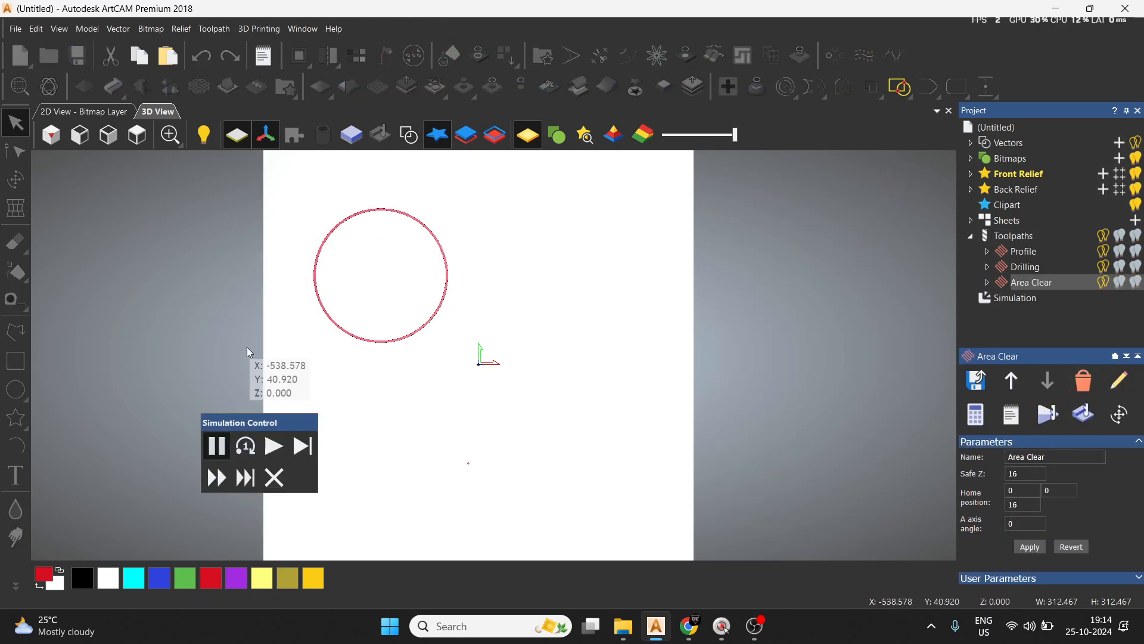
left_click(53, 130)
left_click(274, 446)
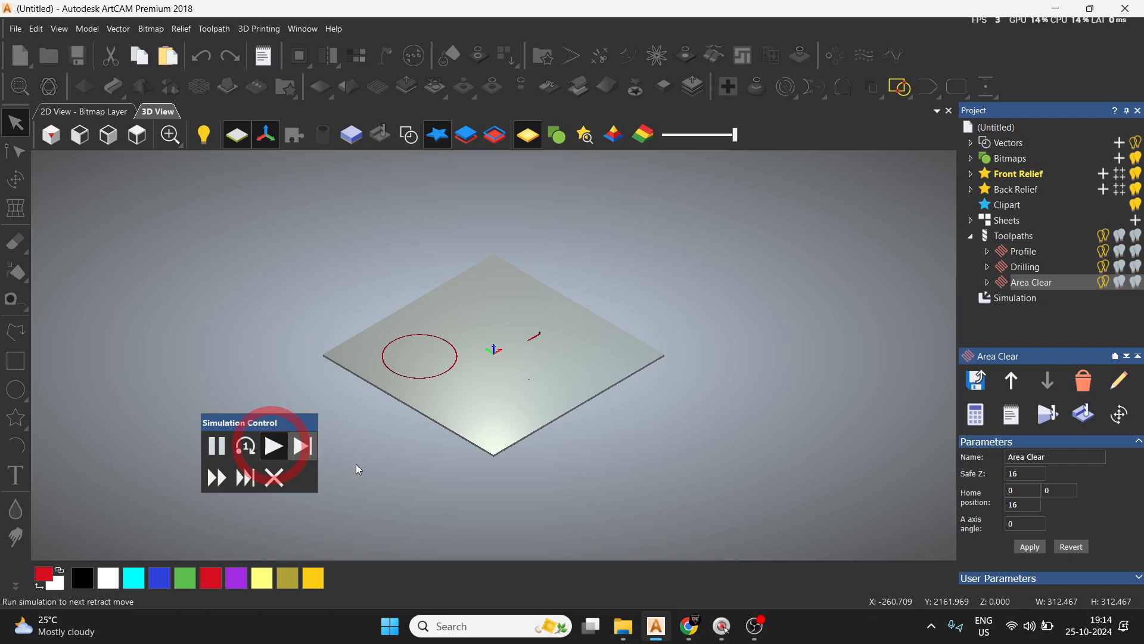
scroll(530, 327, "up", 2)
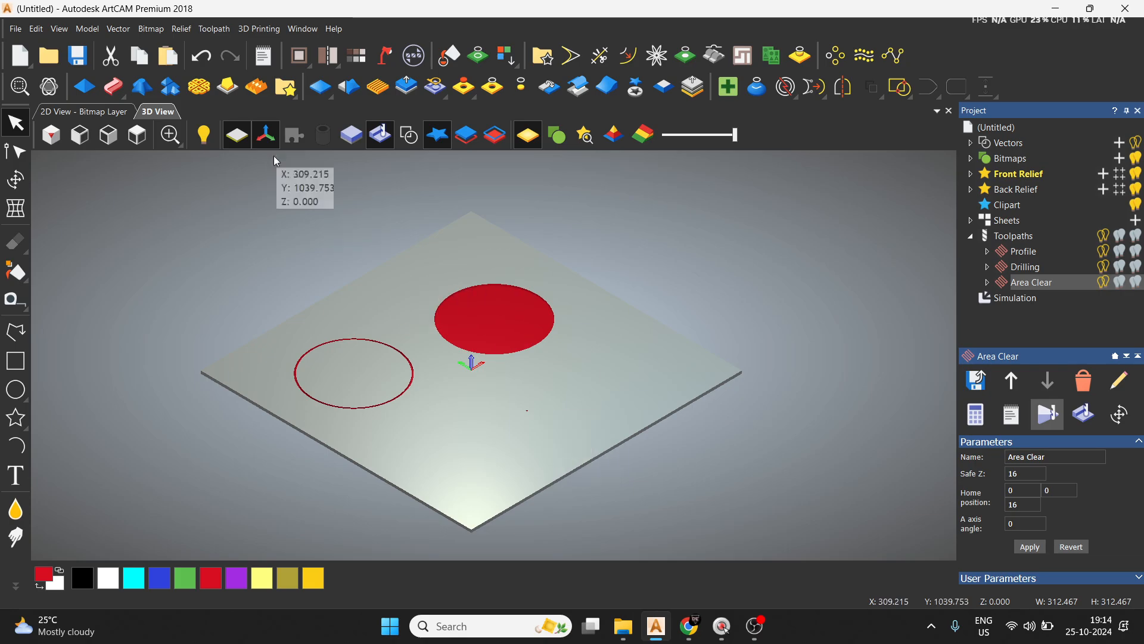
left_click(55, 140)
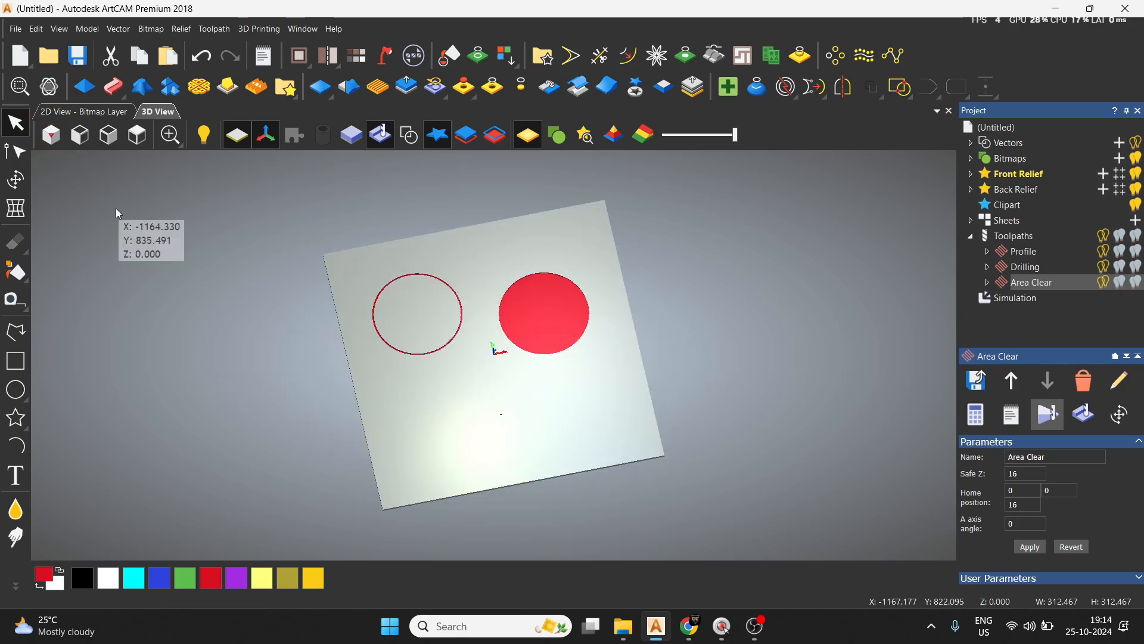
left_click(137, 135)
scroll(447, 322, "up", 5)
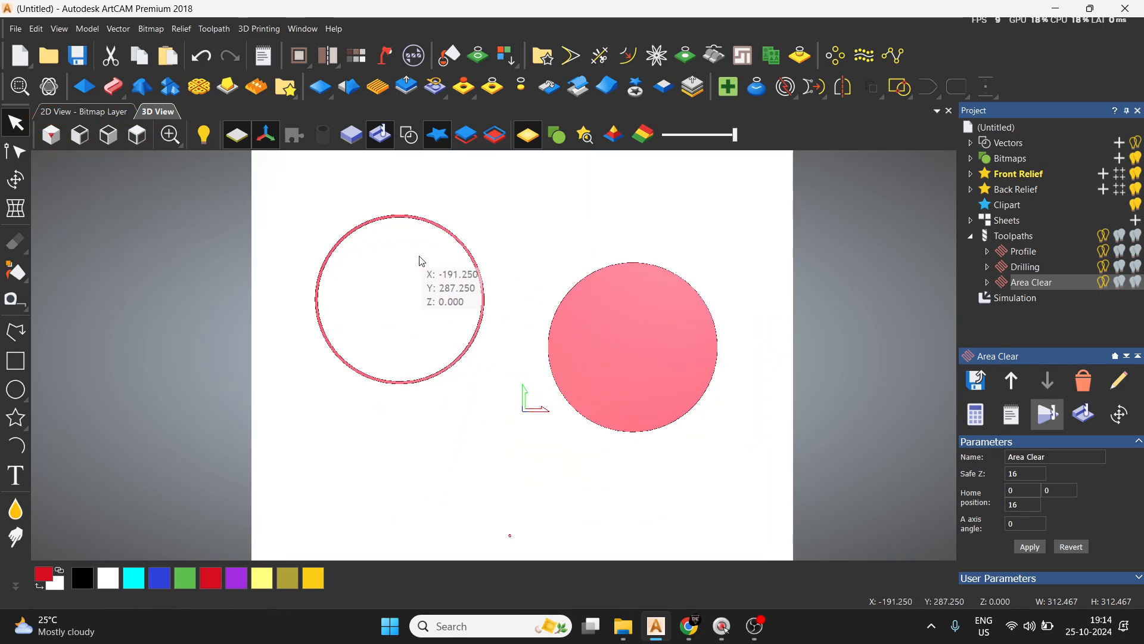
Compare the simulated profile groove, drilled hole and cleared circle up close and from above.
scroll(394, 271, "up", 2)
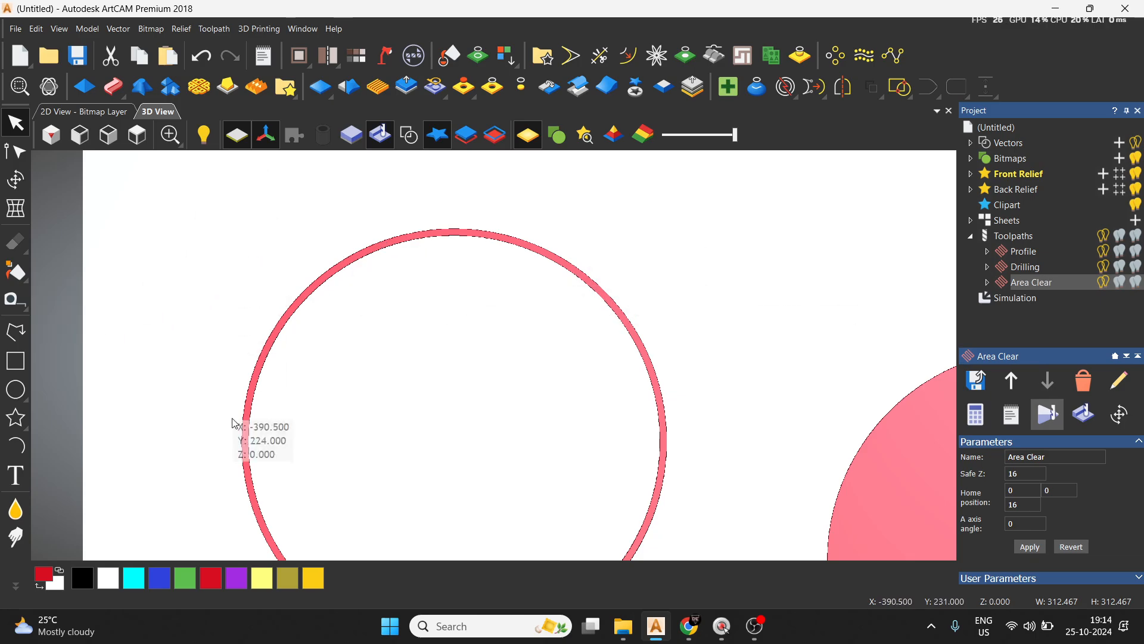
scroll(447, 471, "down", 10)
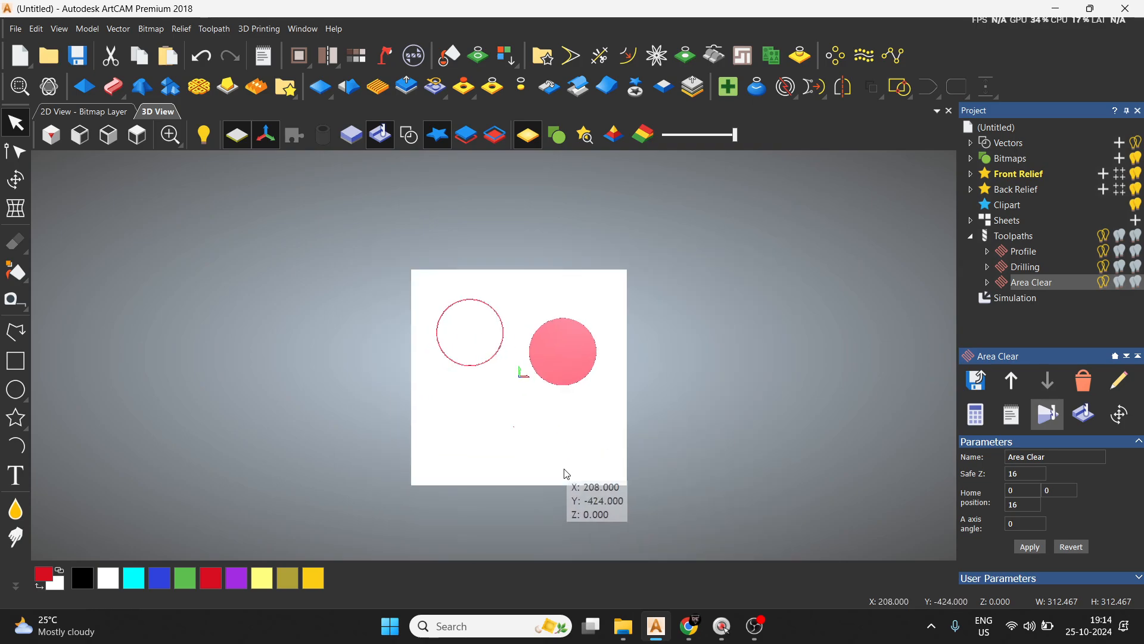
scroll(566, 473, "up", 15)
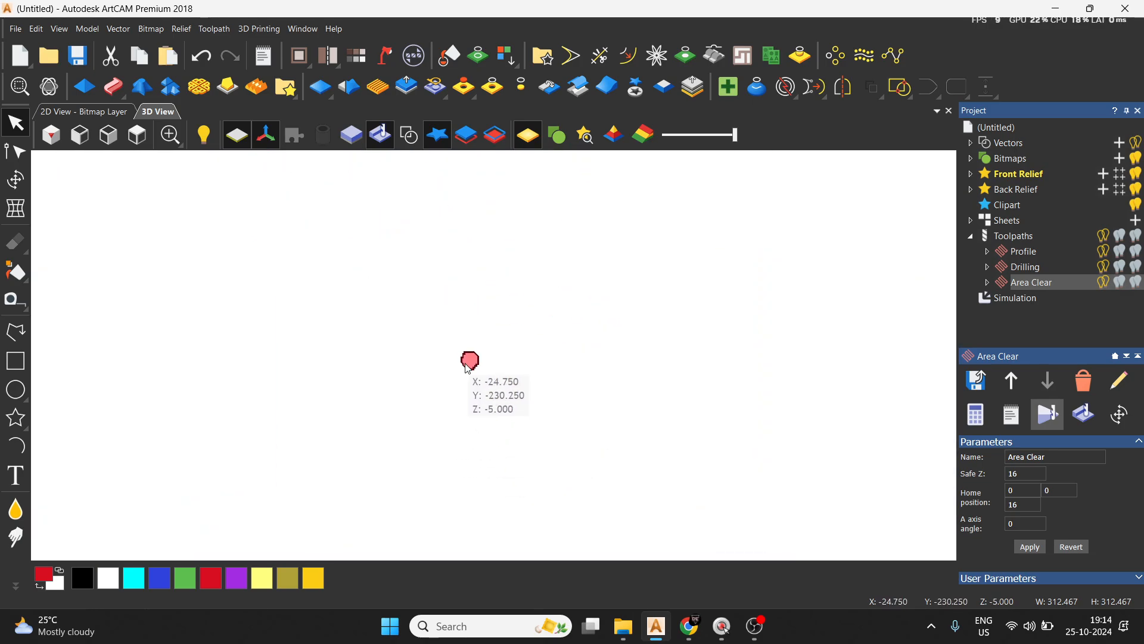
scroll(470, 365, "down", 15)
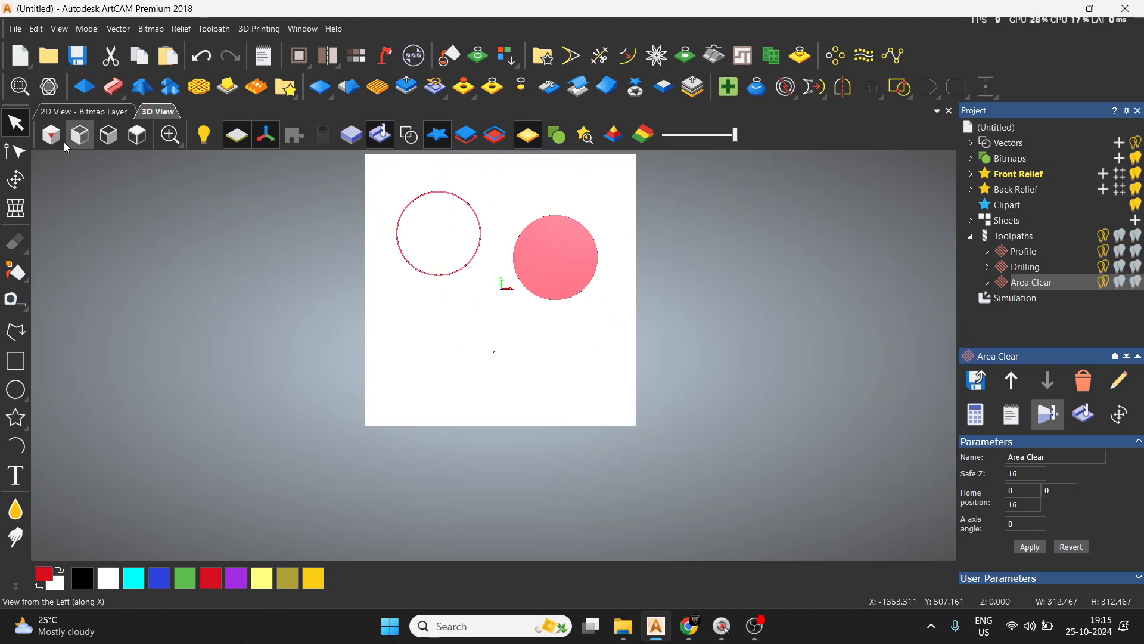
left_click(137, 136)
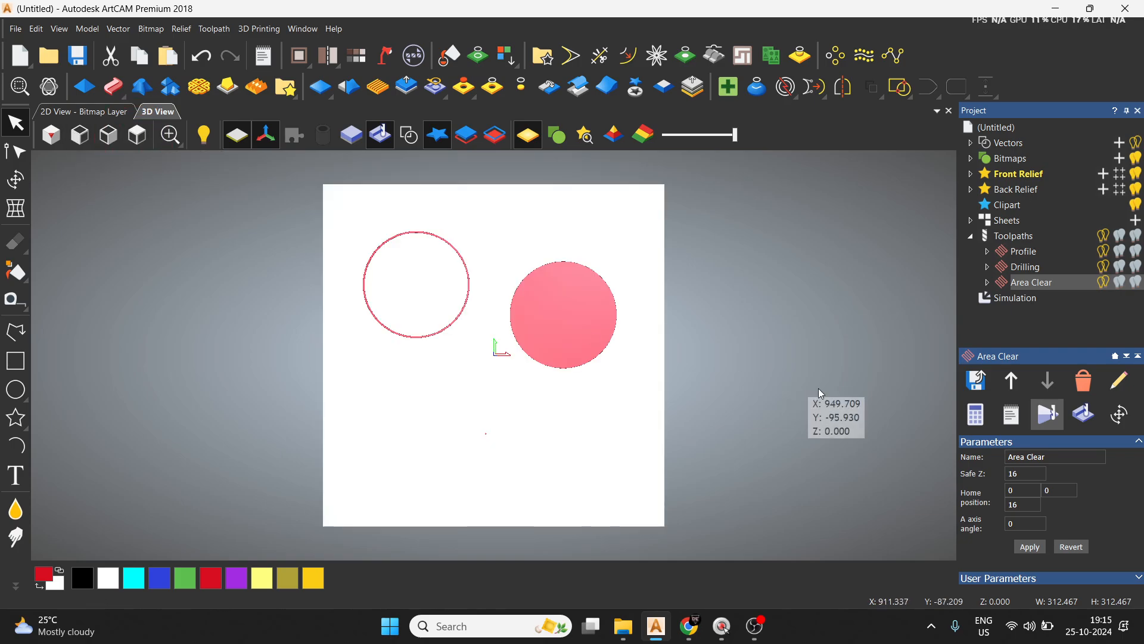
Delete the profile, drilling and area clearance toolpaths from the project.
right_click(1033, 253)
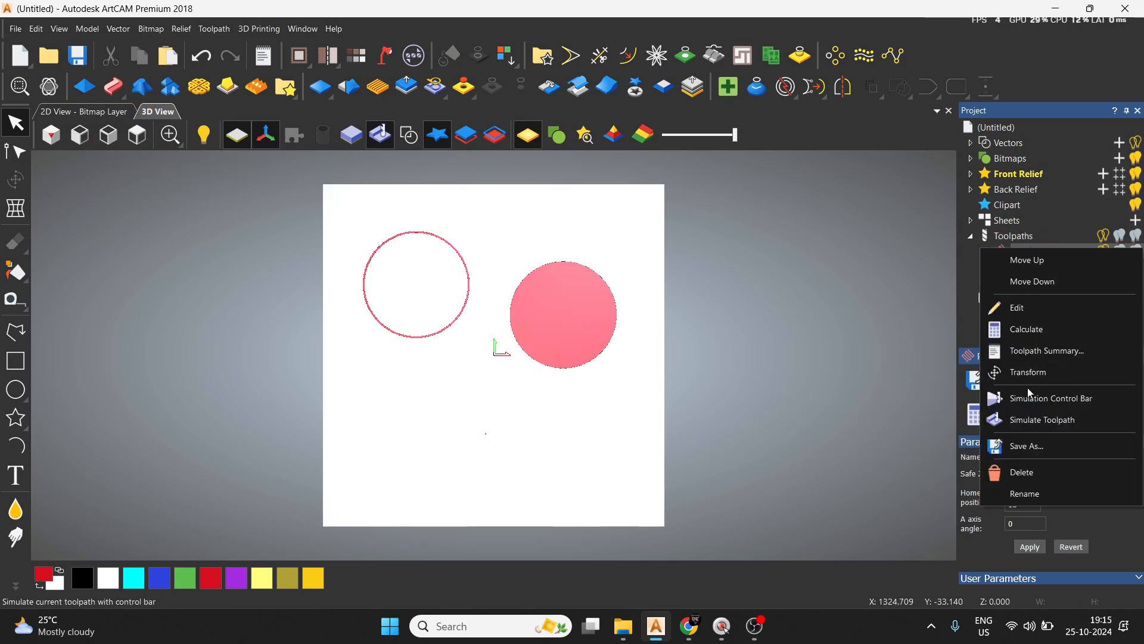
left_click(1025, 472)
right_click(1024, 255)
left_click(1028, 480)
right_click(1042, 252)
left_click(1045, 477)
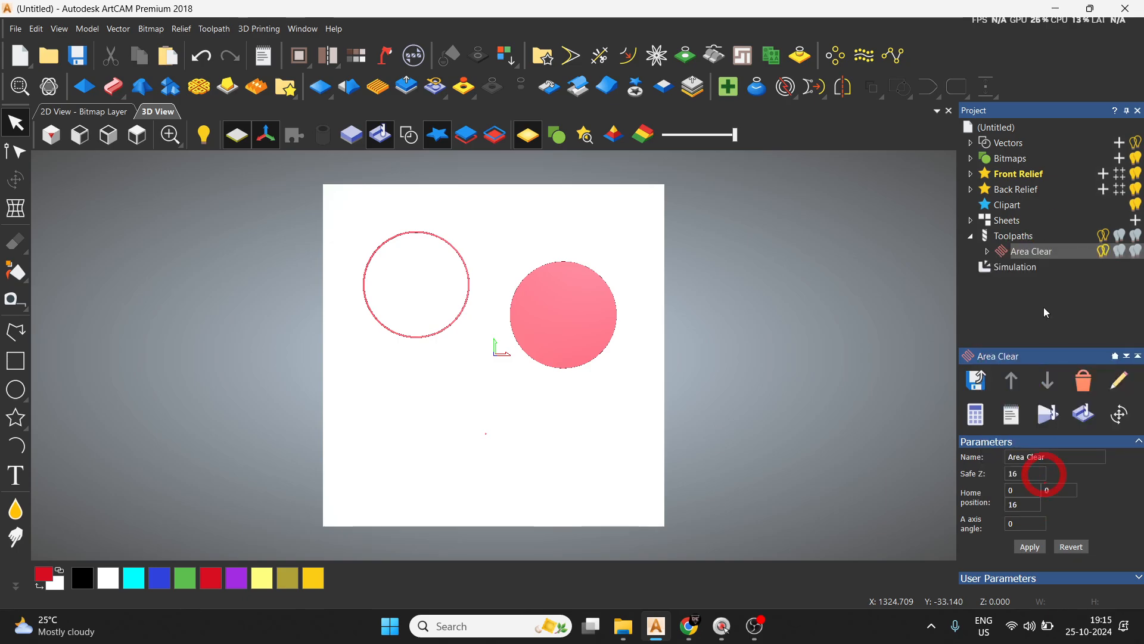
Delete the simulation from the project to restore the plain relief in the 3D view.
left_click(1019, 254)
right_click(1018, 254)
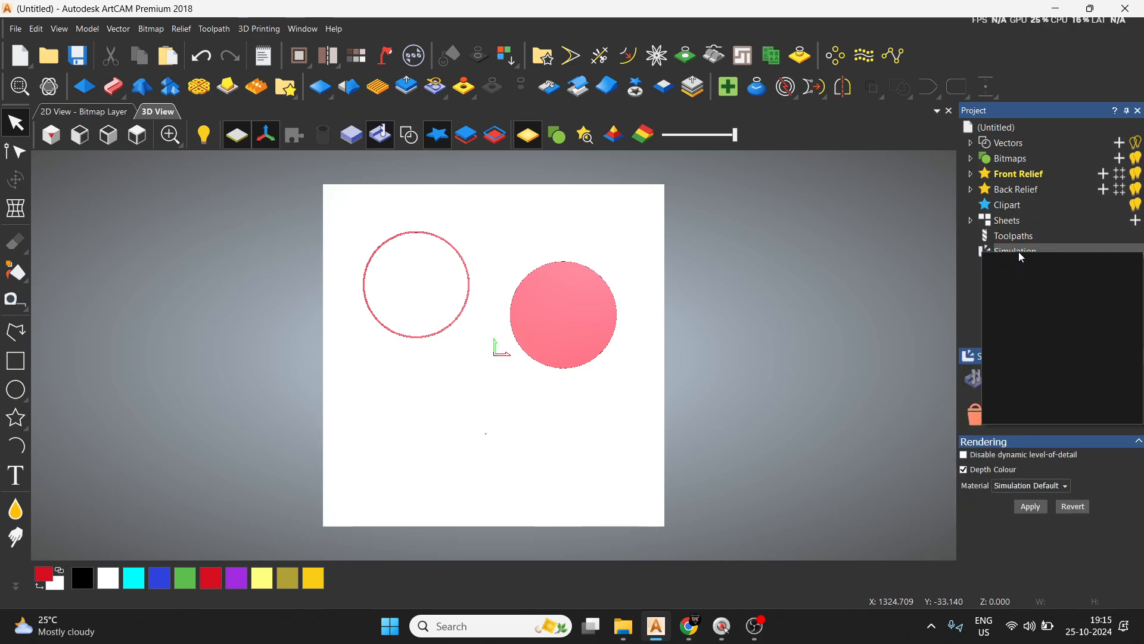
left_click(928, 291)
left_click(1029, 249)
right_click(1029, 249)
left_click(1031, 388)
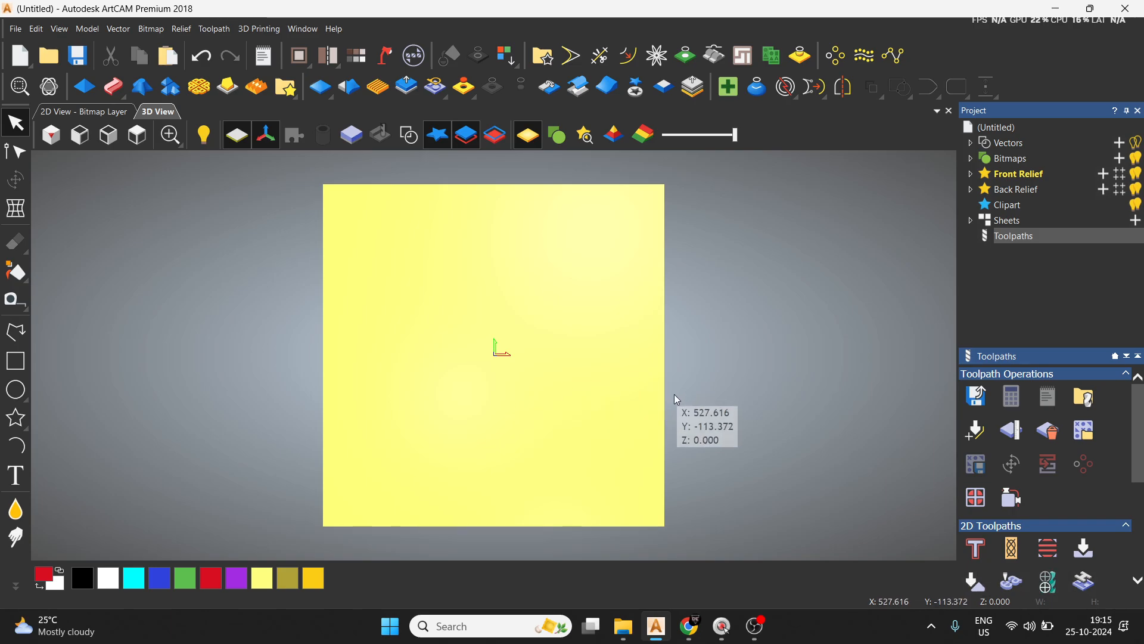
Create a circle of 2 mm diameter centred at X 0, Y 0.
left_click(15, 390)
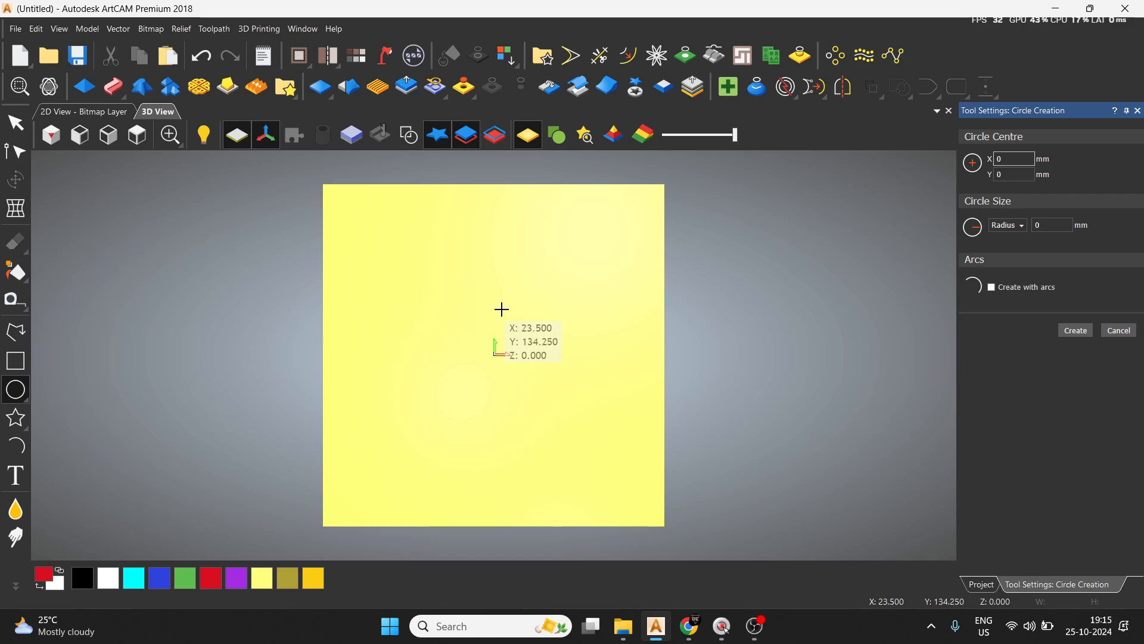
key("BackSpace")
key("BackSpace")
left_click(1024, 228)
left_click(1007, 253)
left_click(1063, 225)
key("BackSpace")
type("2")
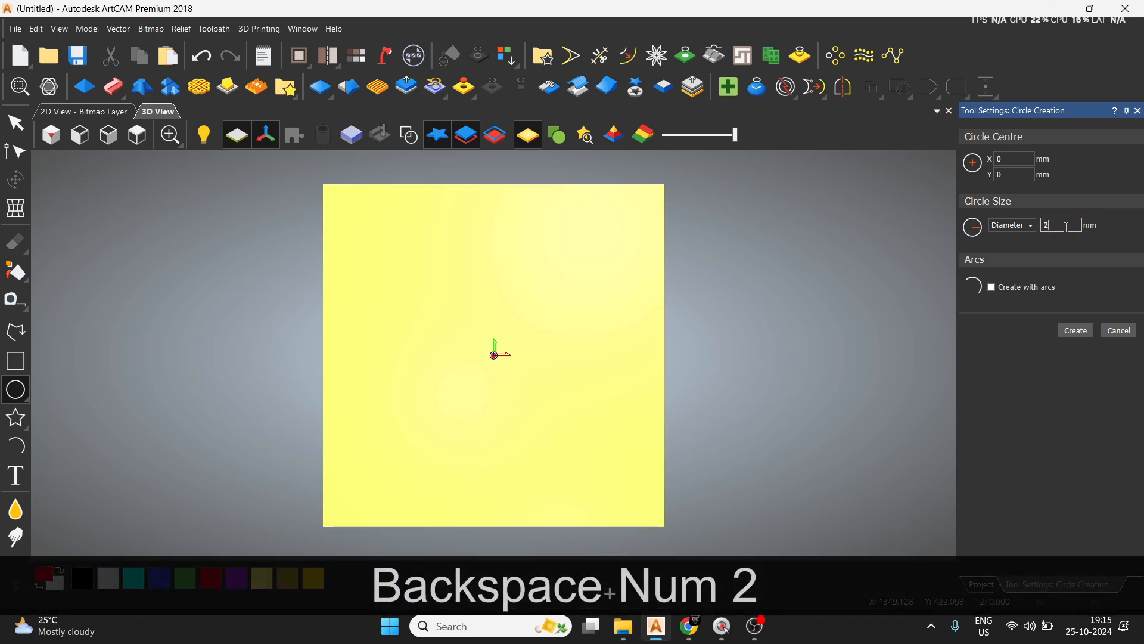
left_click(1073, 332)
key("Escape")
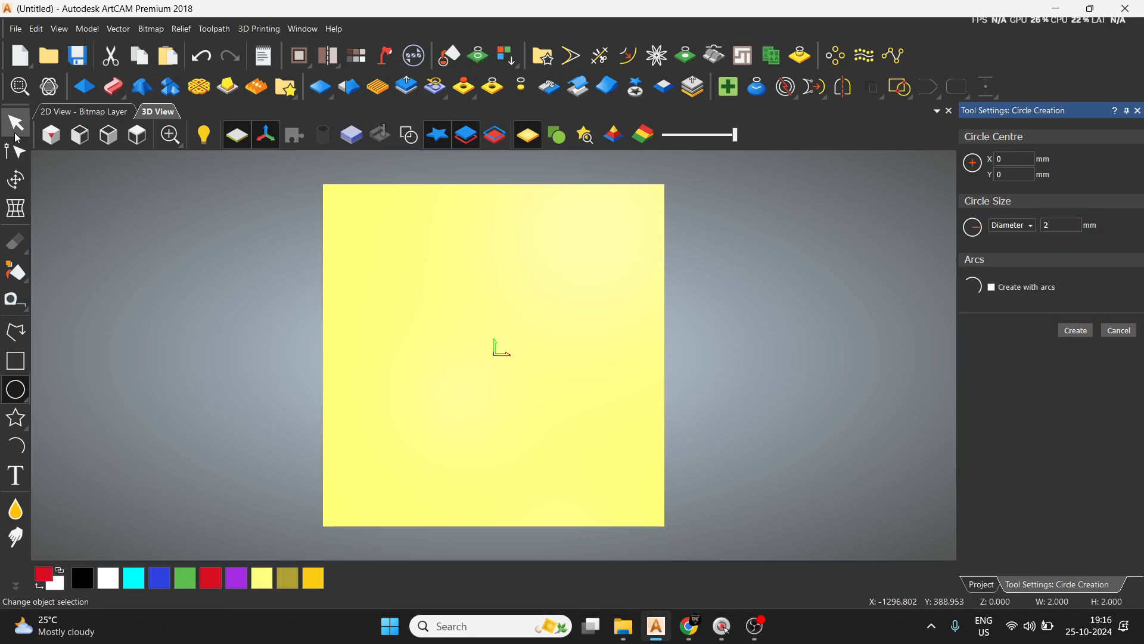
Delete the three earlier circles in the 2D view, keeping the 2 mm circle at the origin.
scroll(494, 368, "up", 3)
scroll(494, 367, "up", 3)
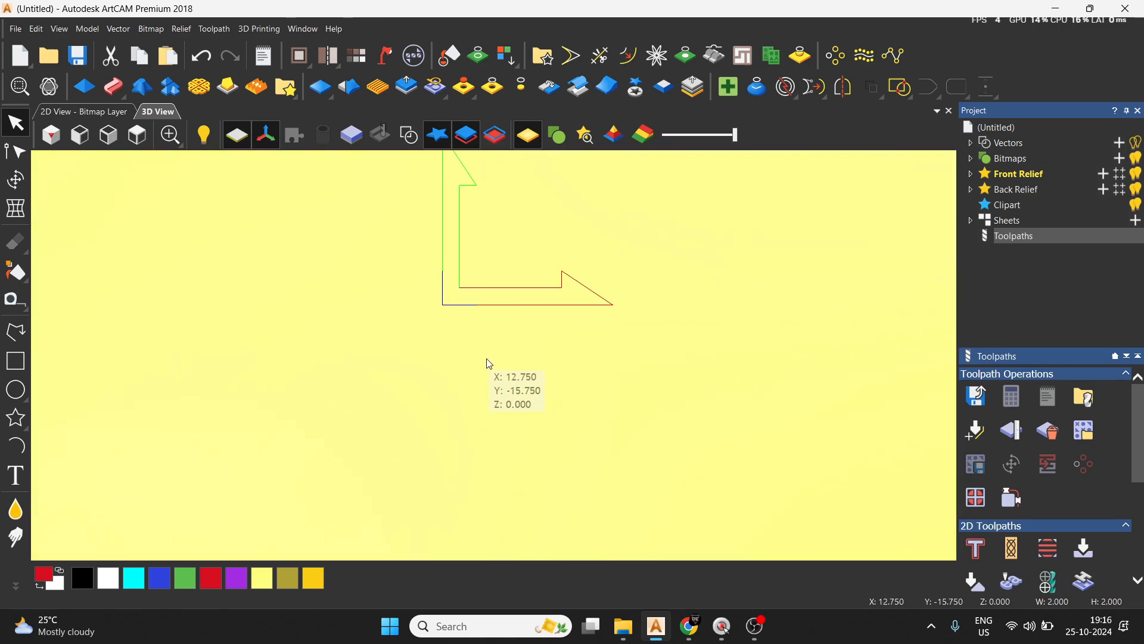
left_click(88, 111)
scroll(476, 337, "up", 3)
left_click(503, 434)
key("Return")
key("Delete")
left_click(607, 353)
key("Delete")
left_click(315, 261)
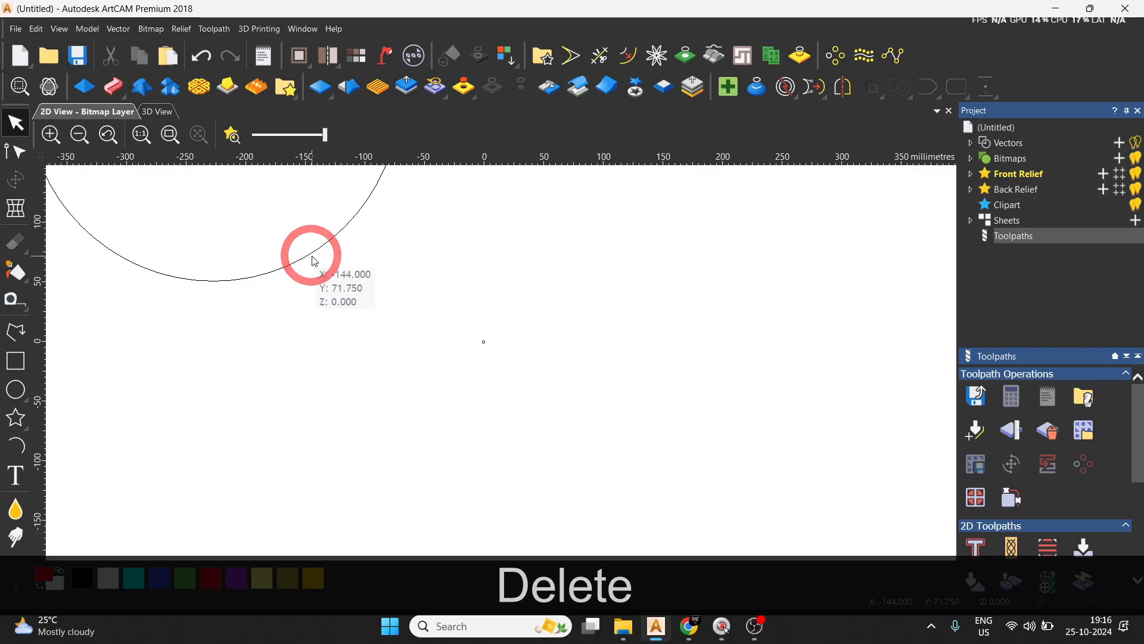
key("Delete")
Block copy the 2 mm circle into 20 columns and 20 rows with 15 mm gaps in X and Y.
scroll(496, 355, "up", 4)
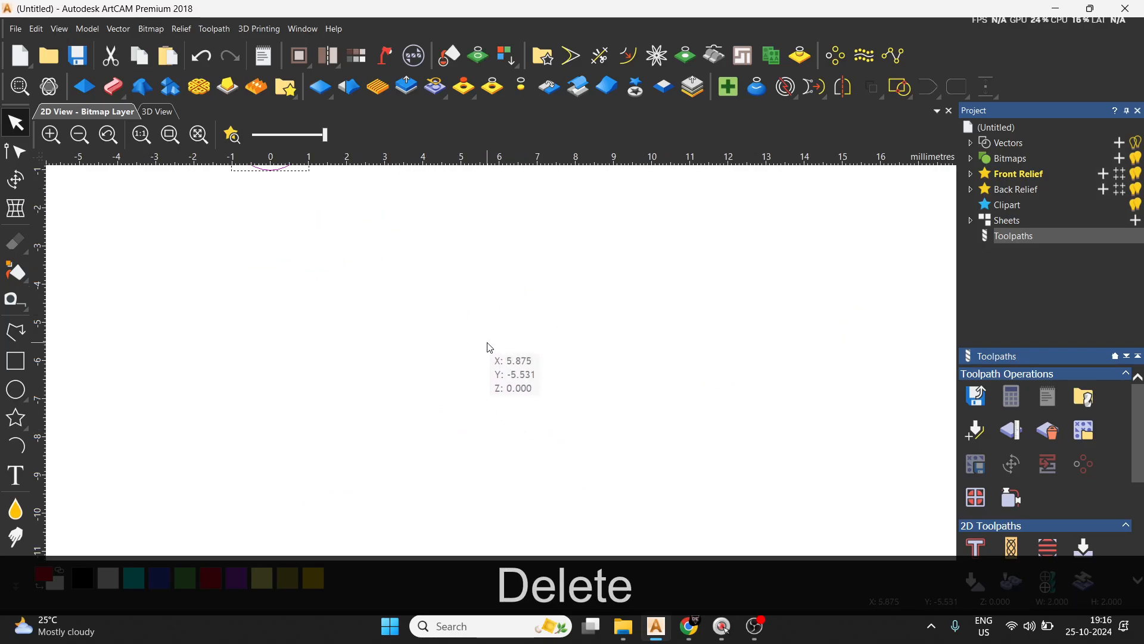
left_click(845, 61)
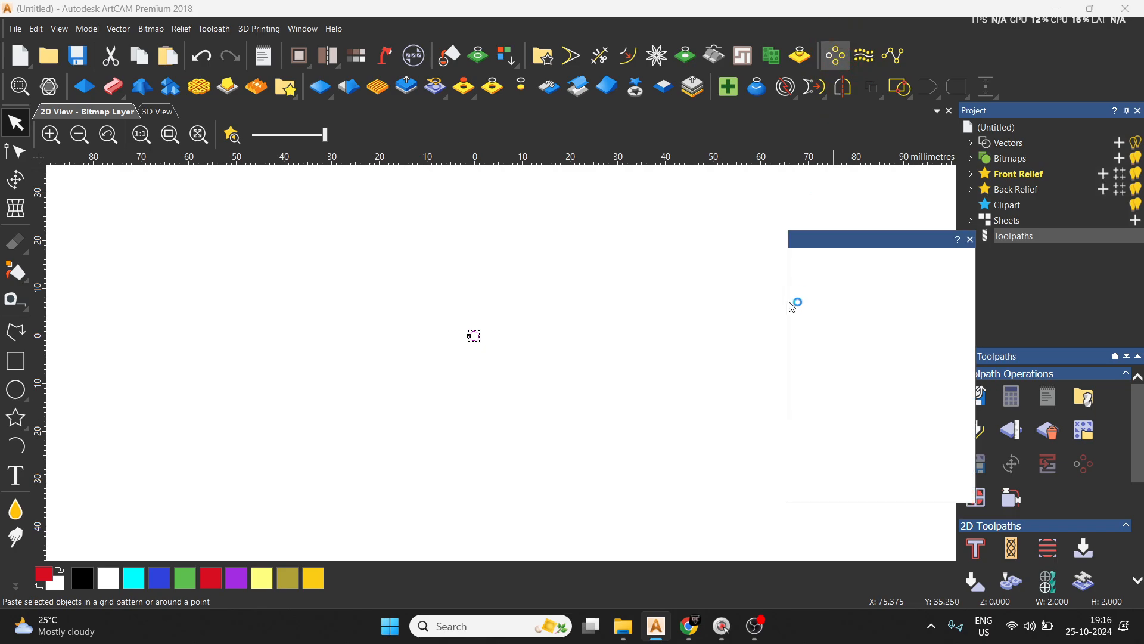
scroll(860, 406, "down", 1)
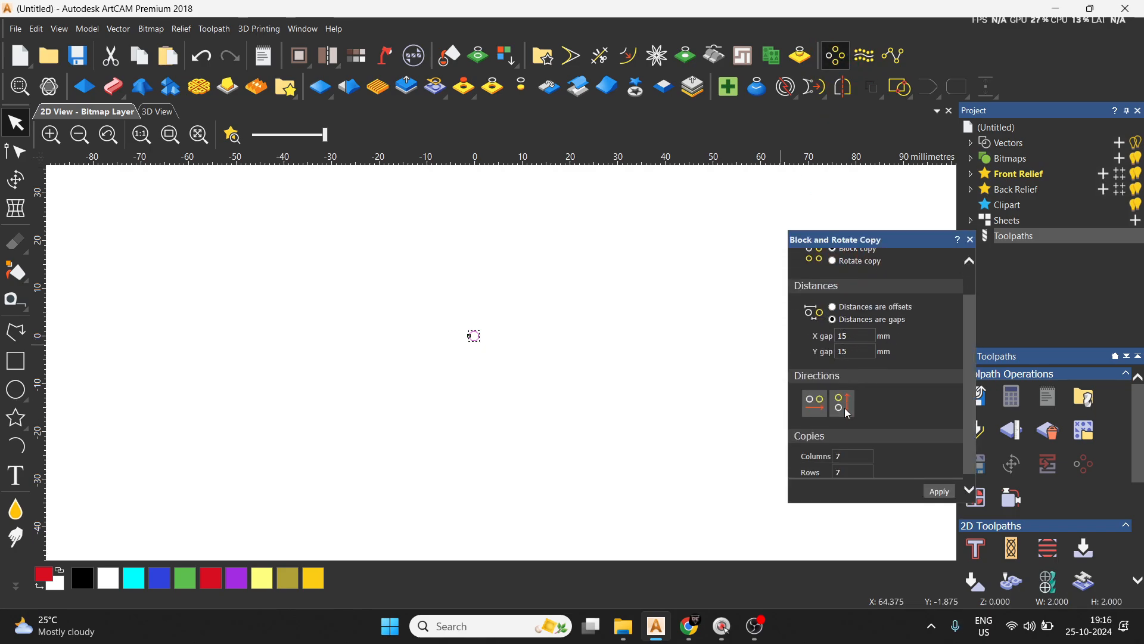
scroll(849, 412, "down", 1)
key("BackSpace")
type("20")
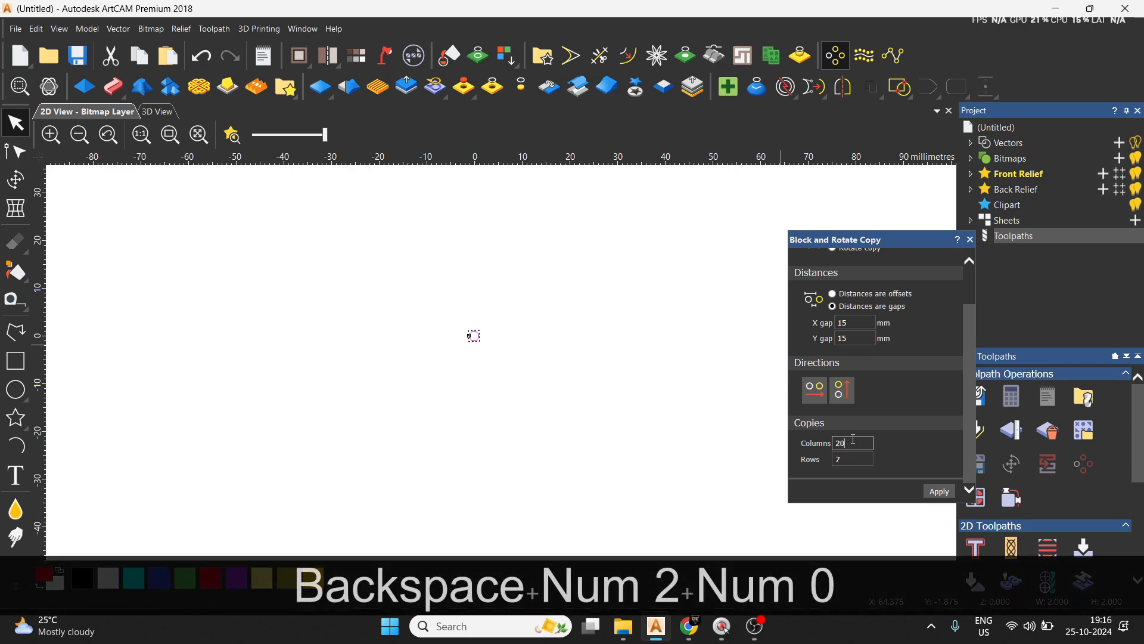
key("BackSpace")
type("20")
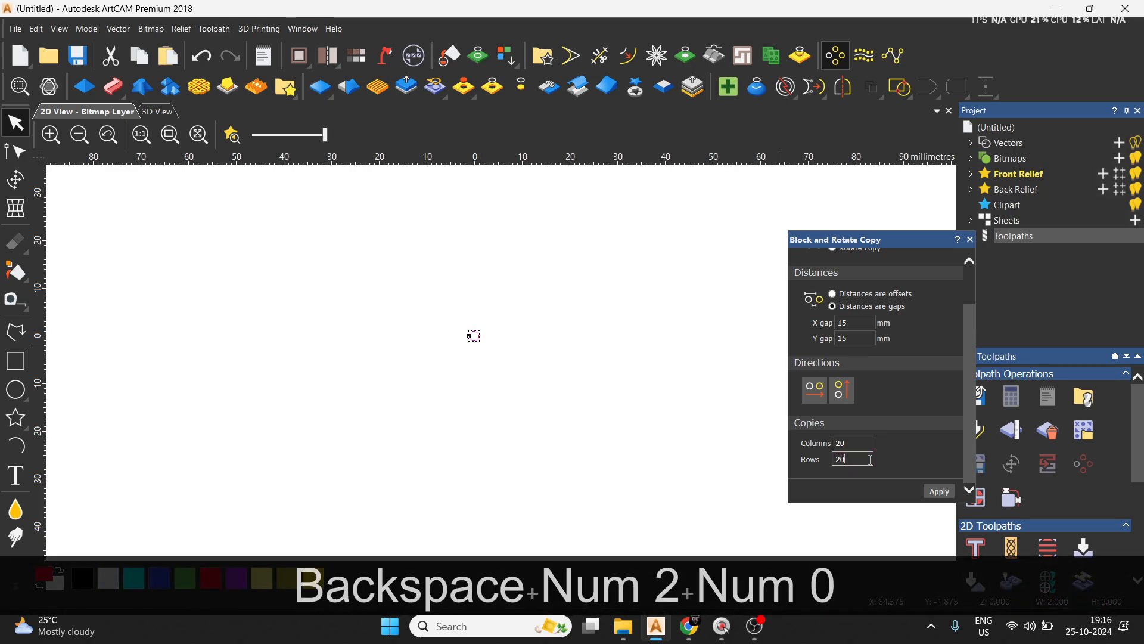
left_click(947, 497)
Centre the whole grid of circles on the model and show its vectors in the 3D view.
scroll(470, 387, "down", 10)
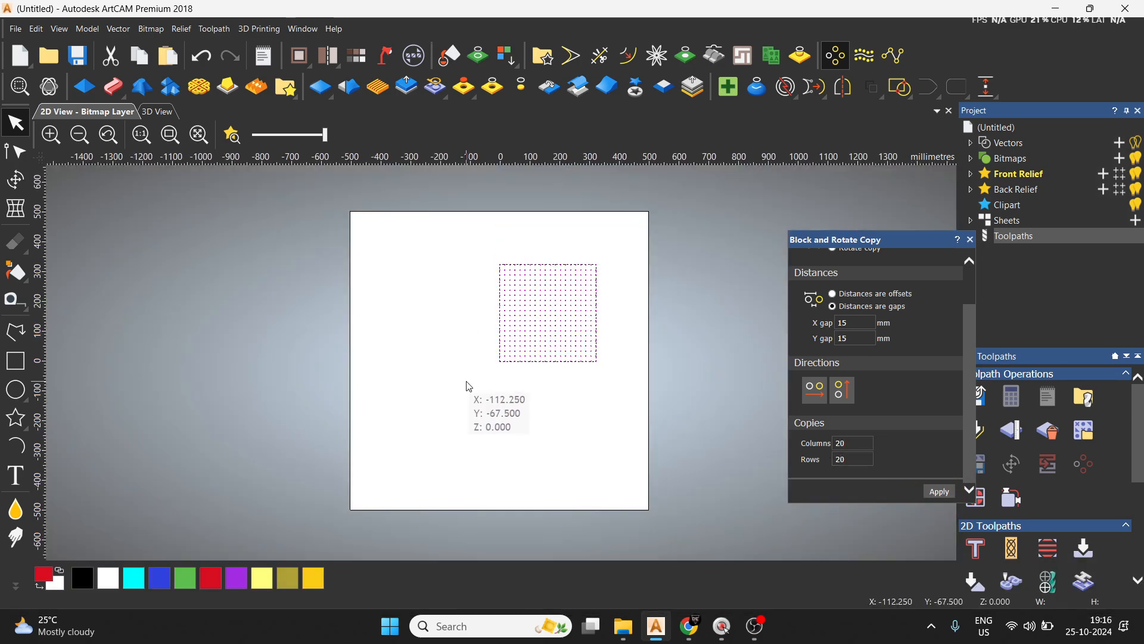
left_click_drag(448, 298, 614, 405)
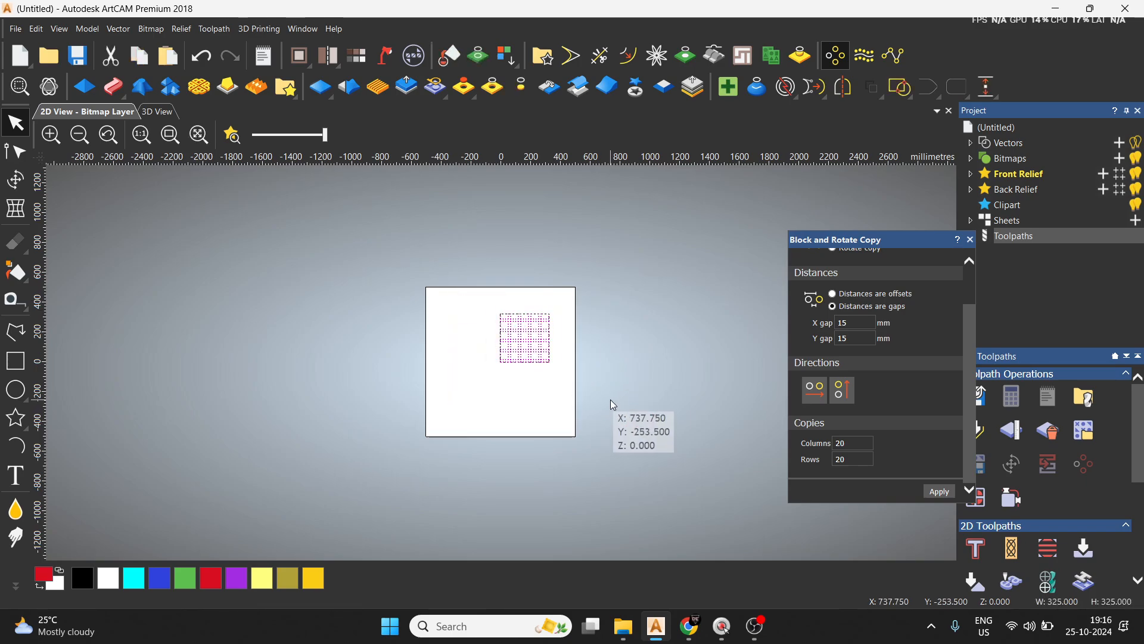
key("F9")
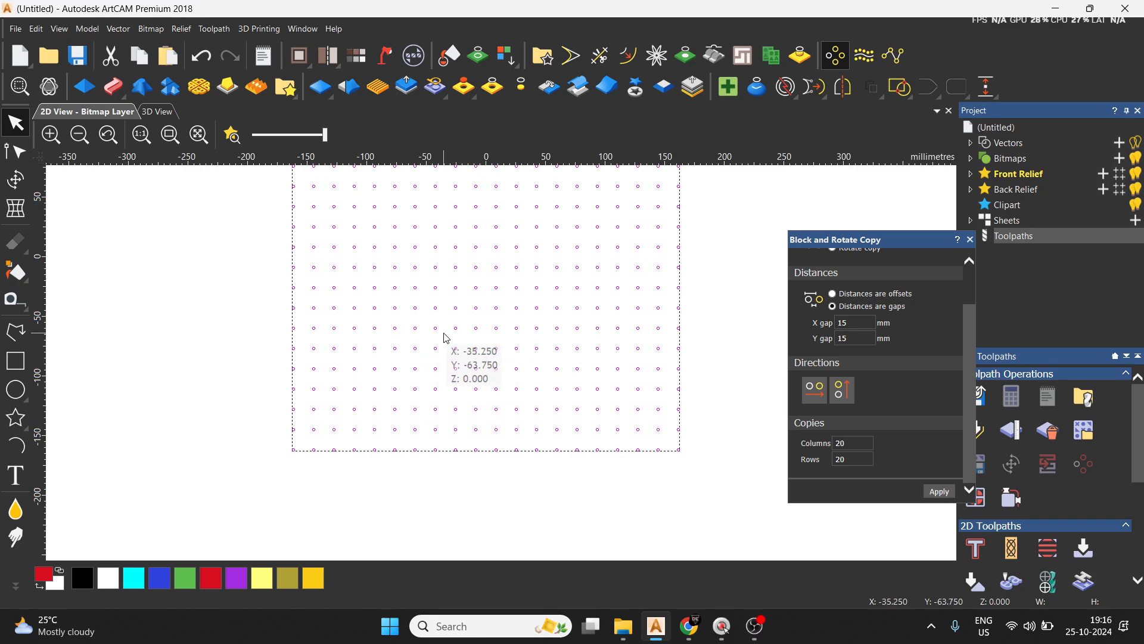
left_click(155, 116)
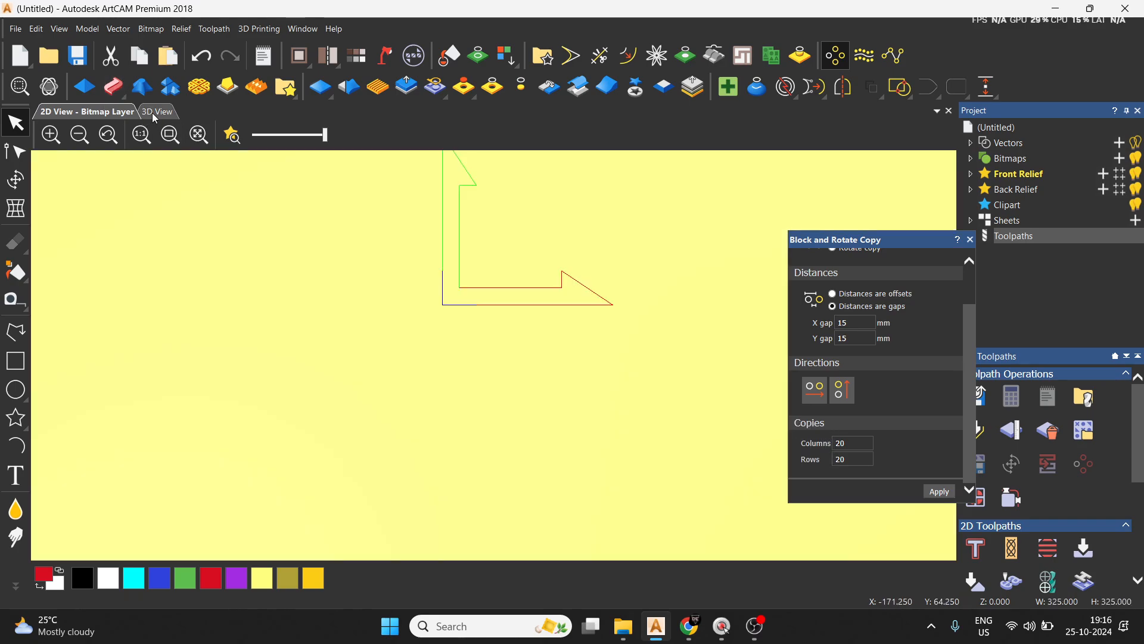
scroll(492, 348, "down", 3)
scroll(489, 350, "down", 2)
left_click(970, 240)
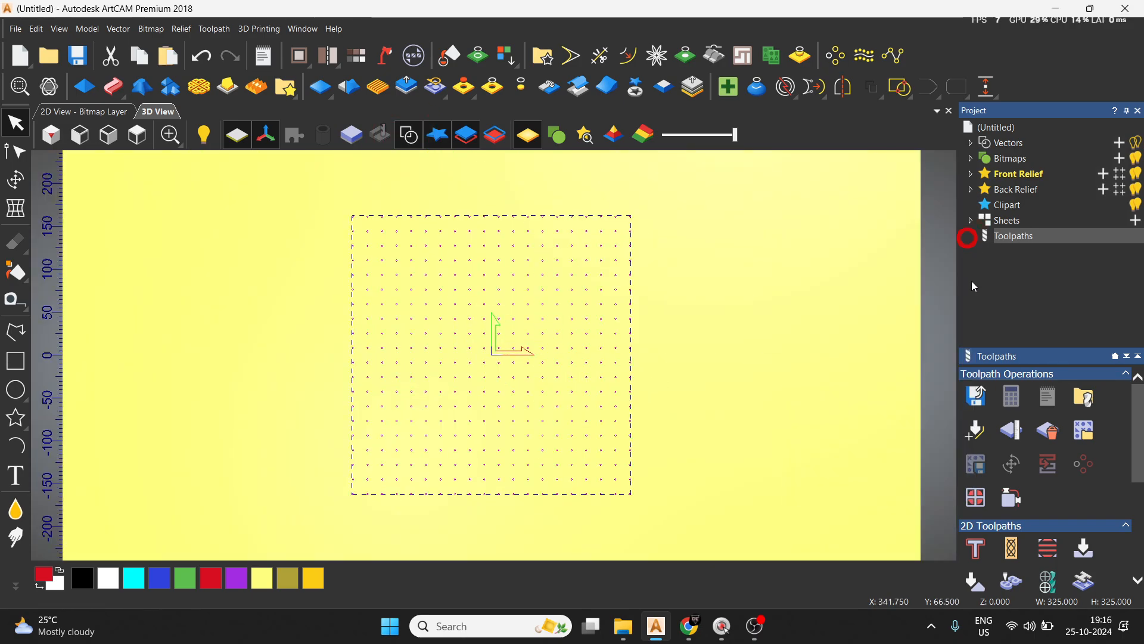
Start a drilling toolpath on the circle grid with finish depth 5 and plunge clearance 0.
scroll(1029, 483, "down", 3)
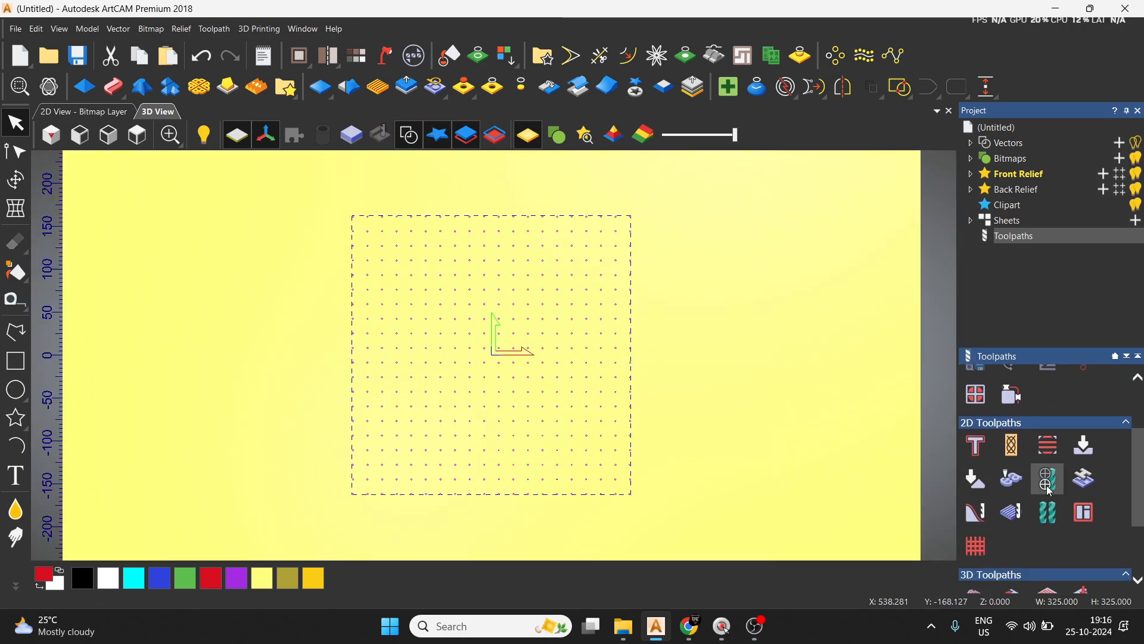
left_click(1050, 487)
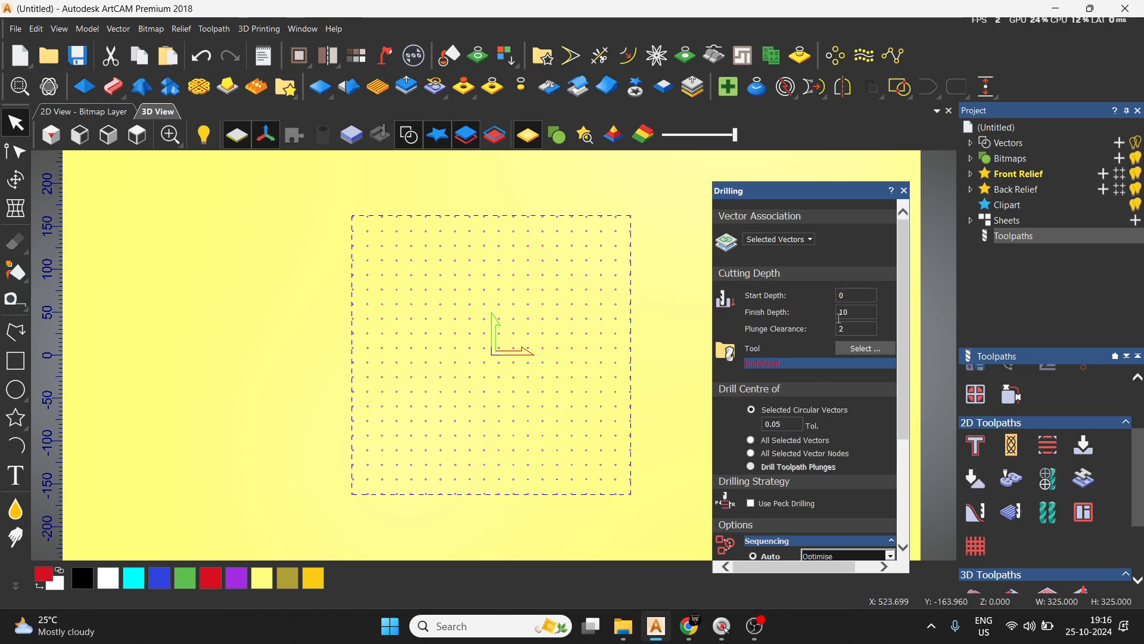
key("BackSpace")
key("BackSpace")
type("5")
key("BackSpace")
type("2")
key("BackSpace")
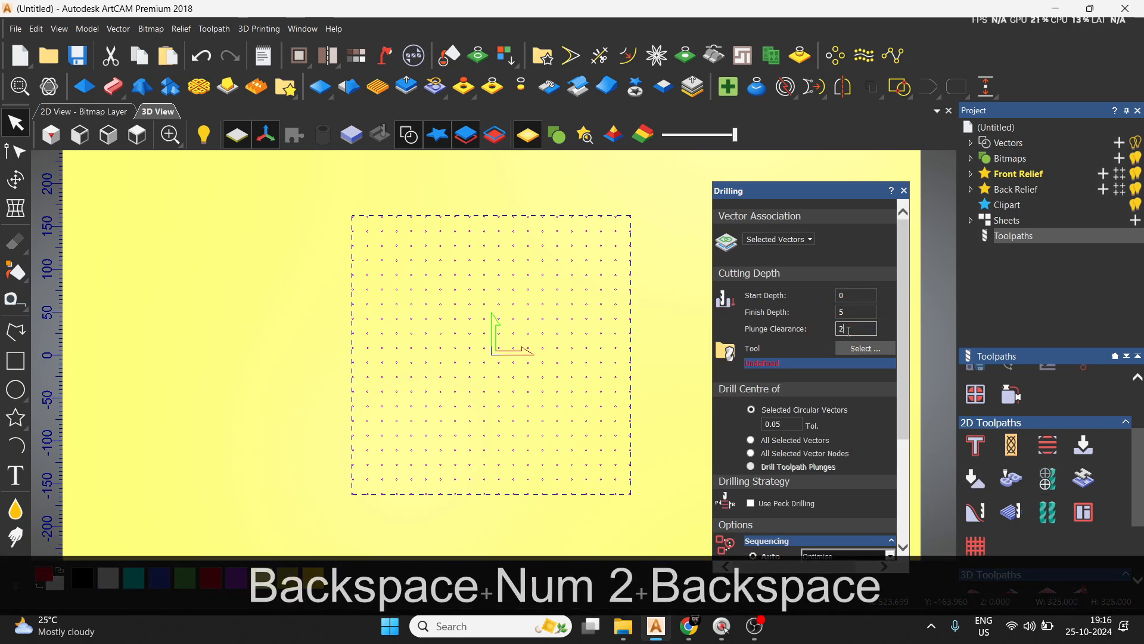
type("0")
Assign the 6 mm wood or plastic end mill to the drilling and calculate the toolpath.
left_click(865, 348)
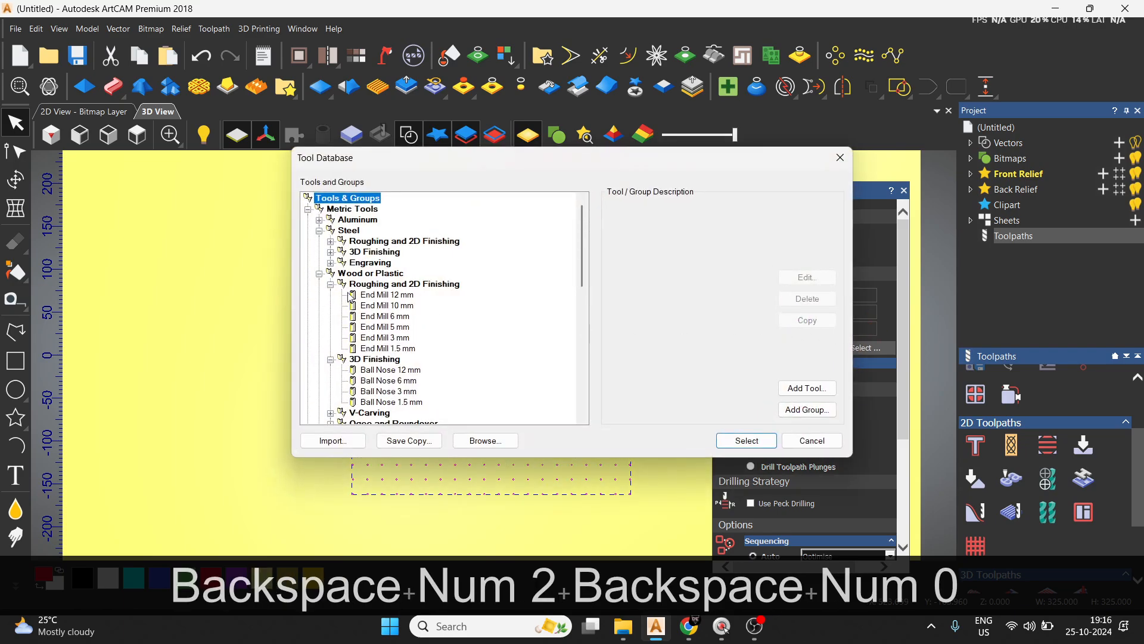
left_click(398, 317)
left_click(747, 441)
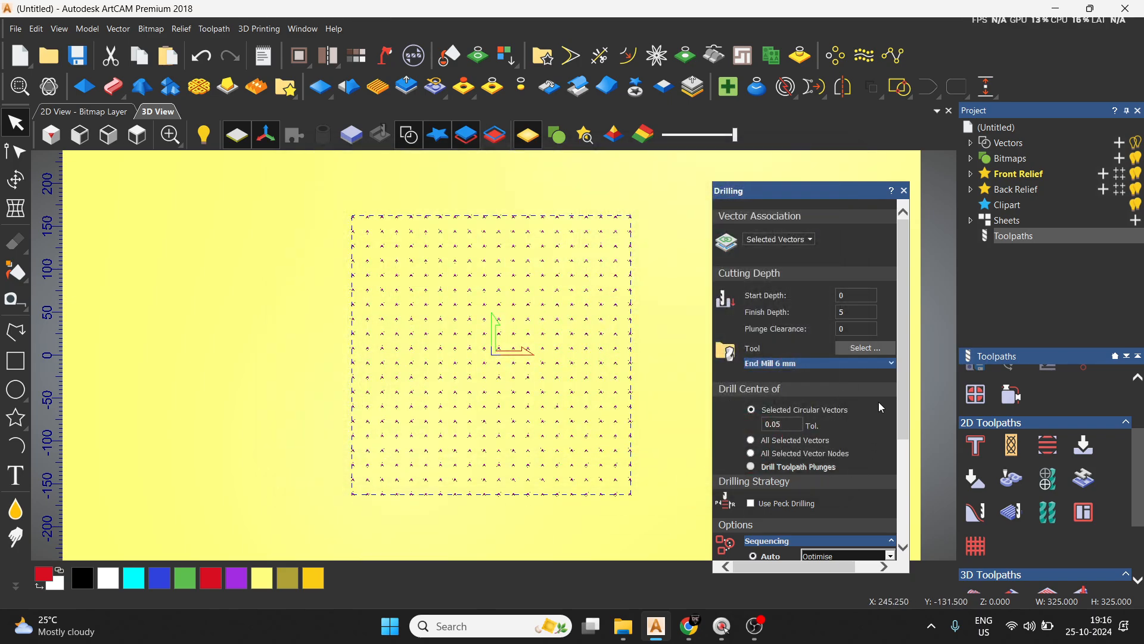
scroll(835, 370, "down", 5)
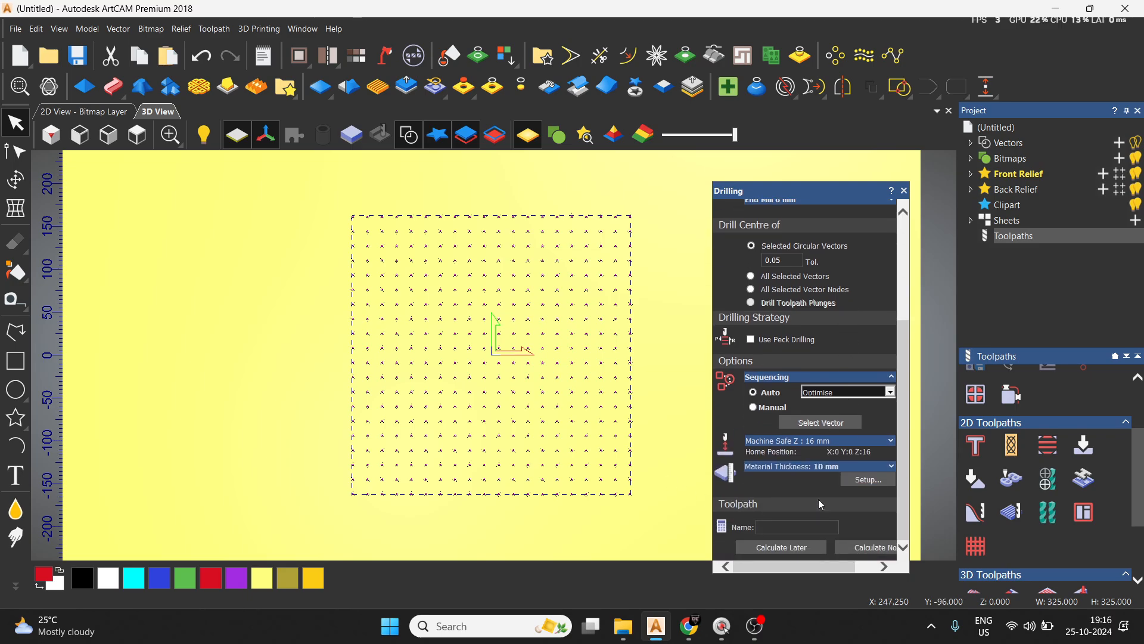
left_click(890, 547)
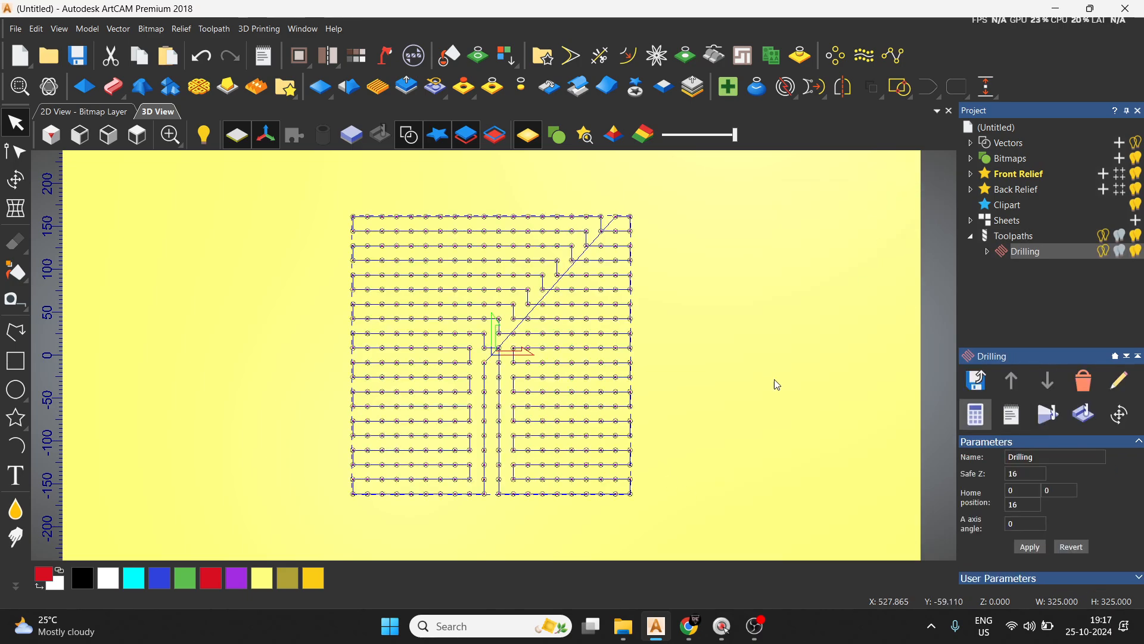
Run the drilling toolpath simulation at normal speed in an isometric view.
key("0")
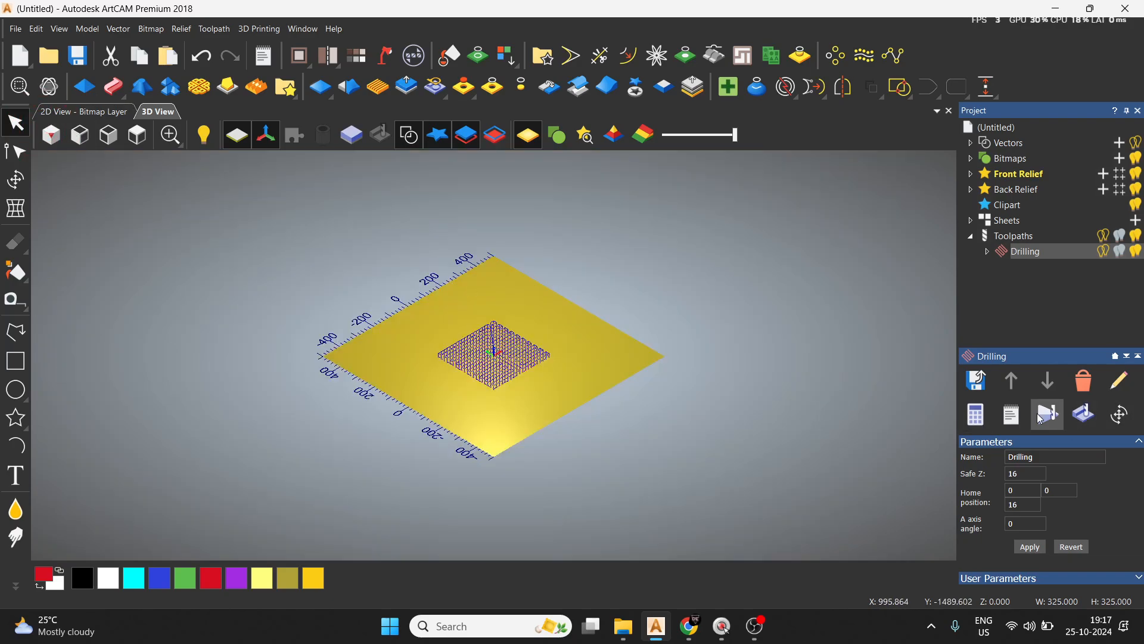
scroll(525, 400, "up", 4)
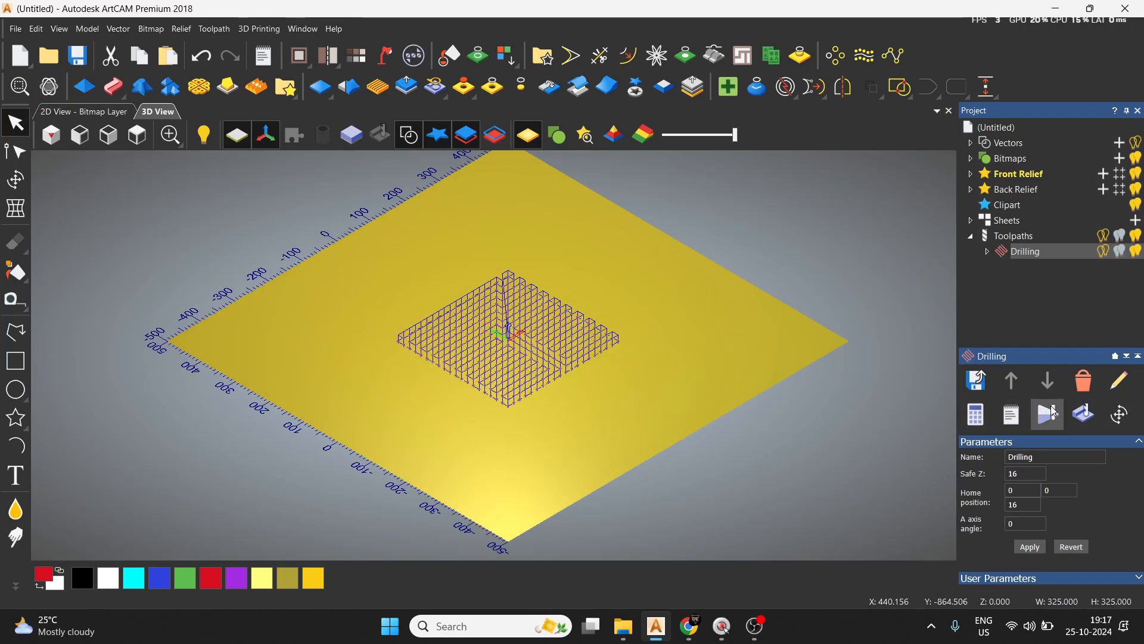
left_click(1054, 413)
left_click(637, 436)
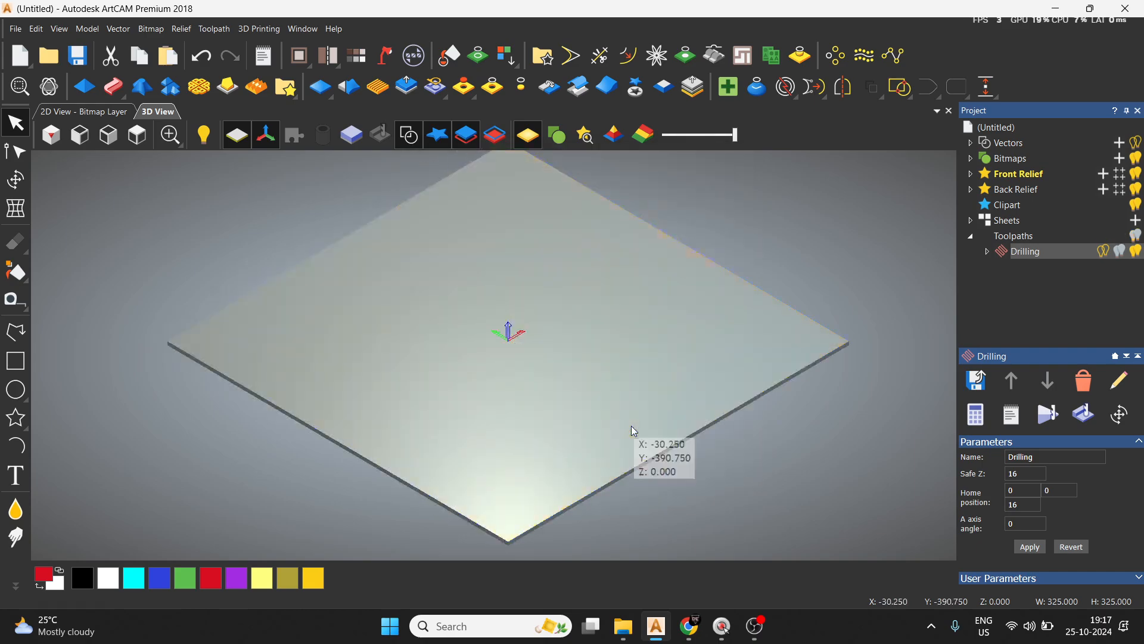
left_click(276, 450)
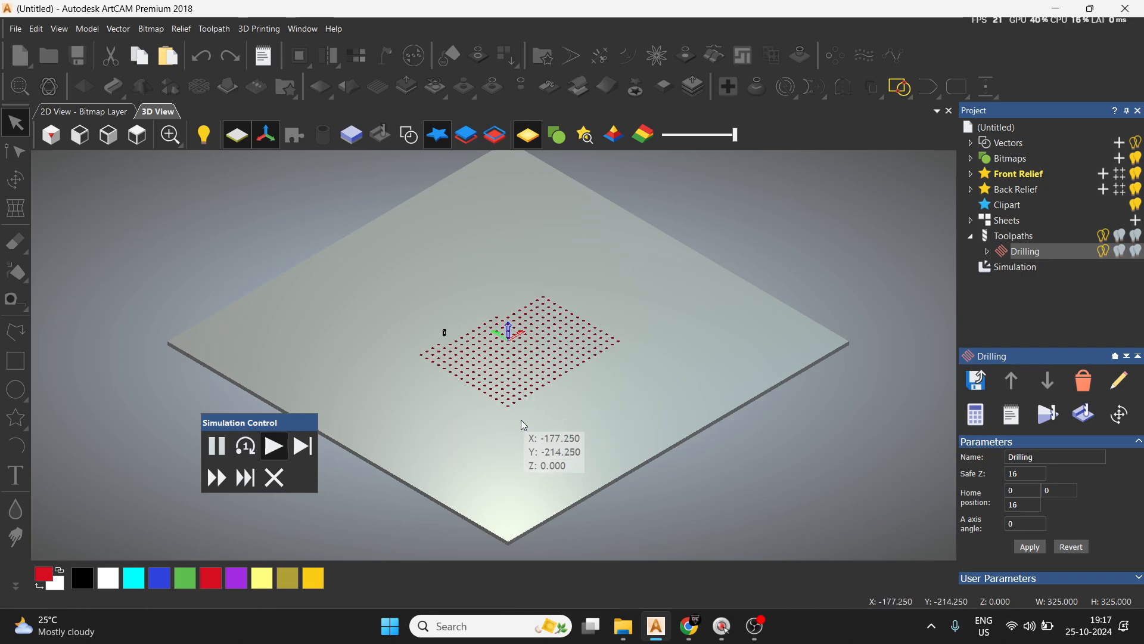
Measure the diameter of a simulated drilled hole at the lower-left corner of the grid in a top view.
scroll(521, 419, "up", 5)
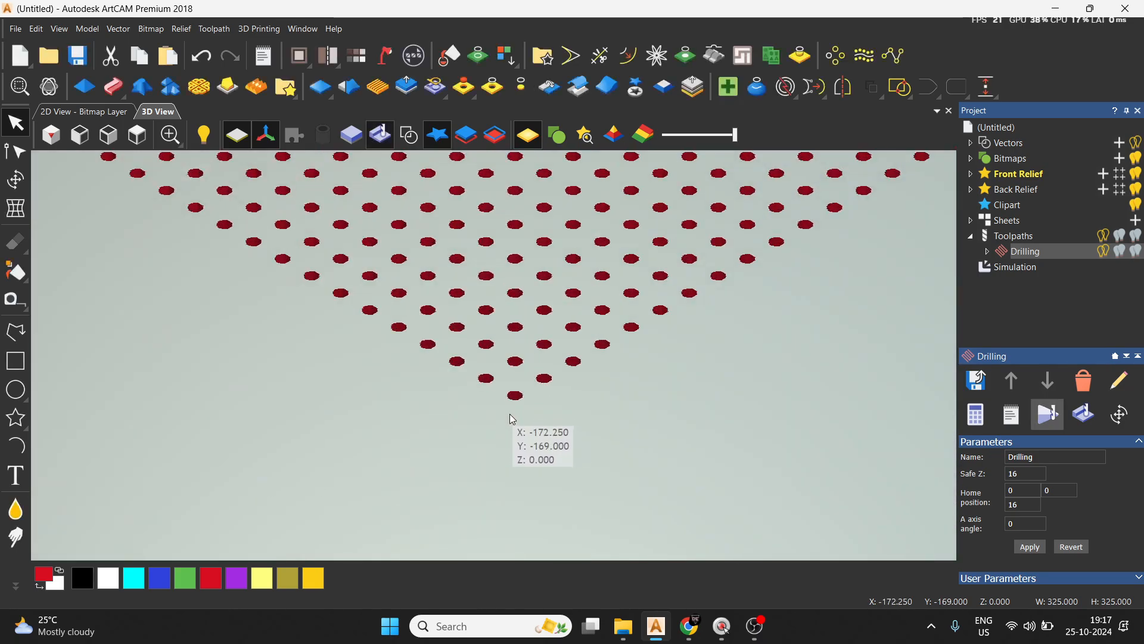
scroll(505, 313, "down", 5)
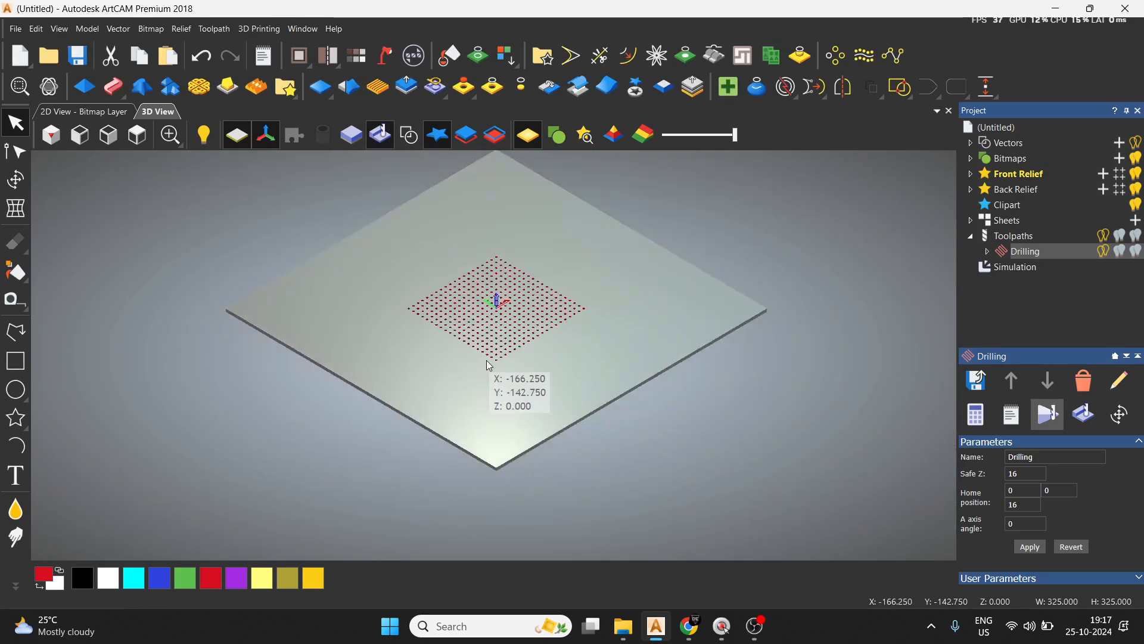
left_click(138, 135)
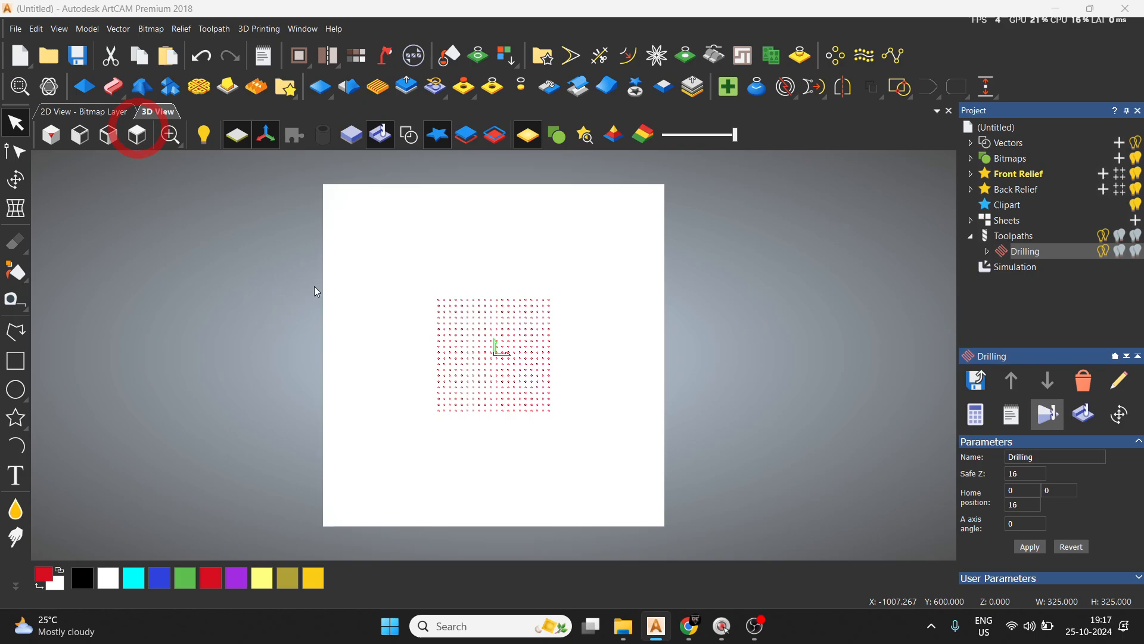
scroll(454, 424, "up", 6)
scroll(443, 398, "up", 1)
left_click(16, 299)
scroll(437, 360, "up", 4)
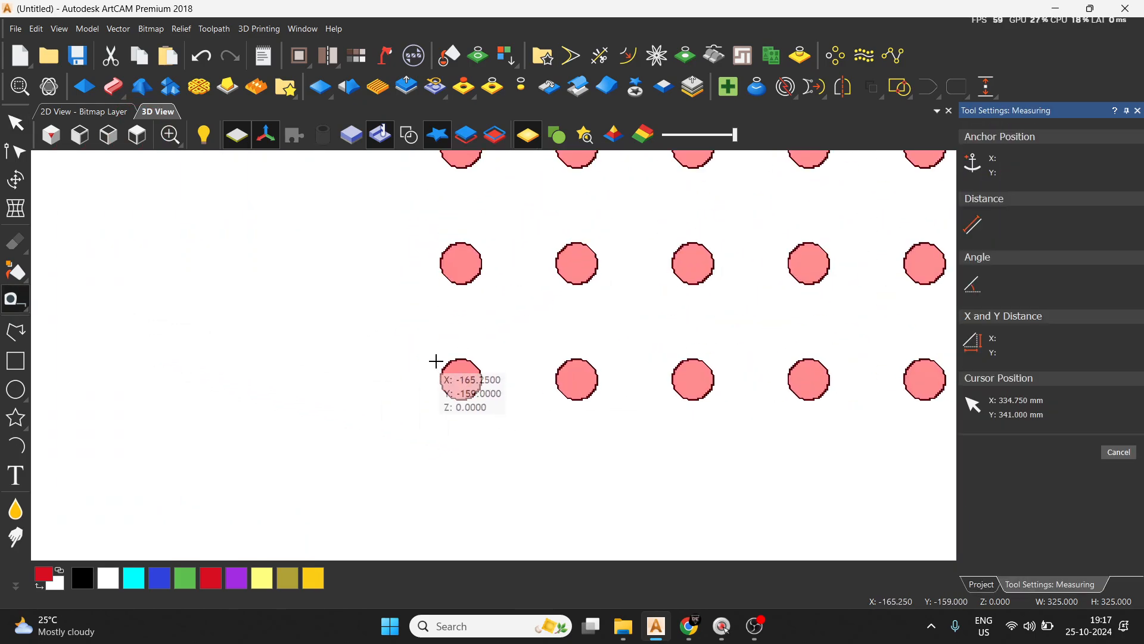
left_click(441, 379)
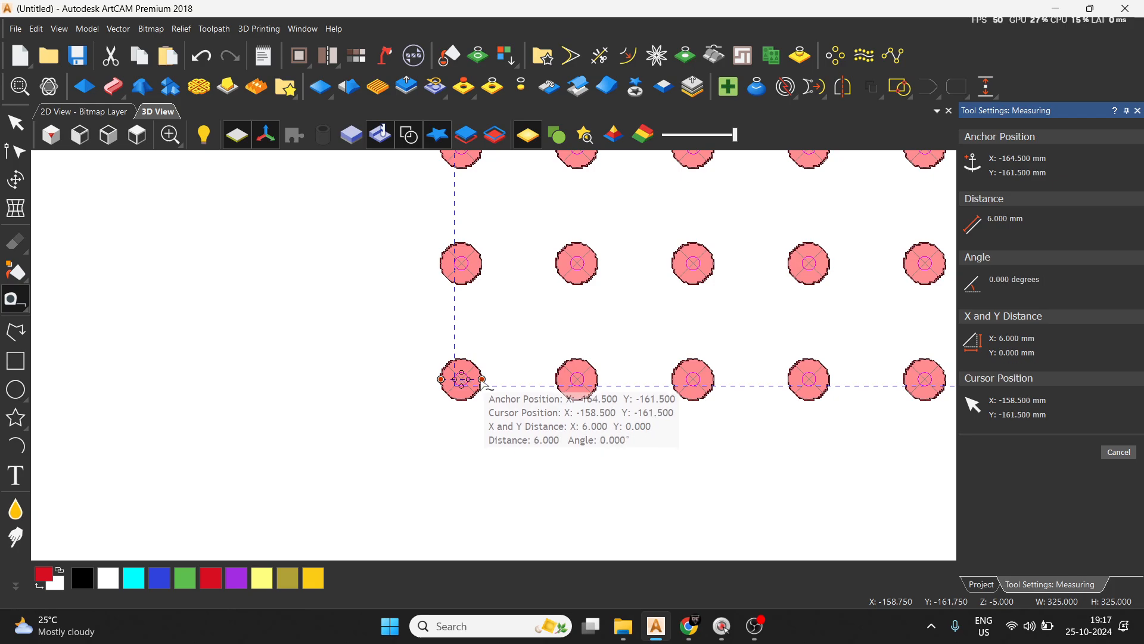
left_click(483, 379)
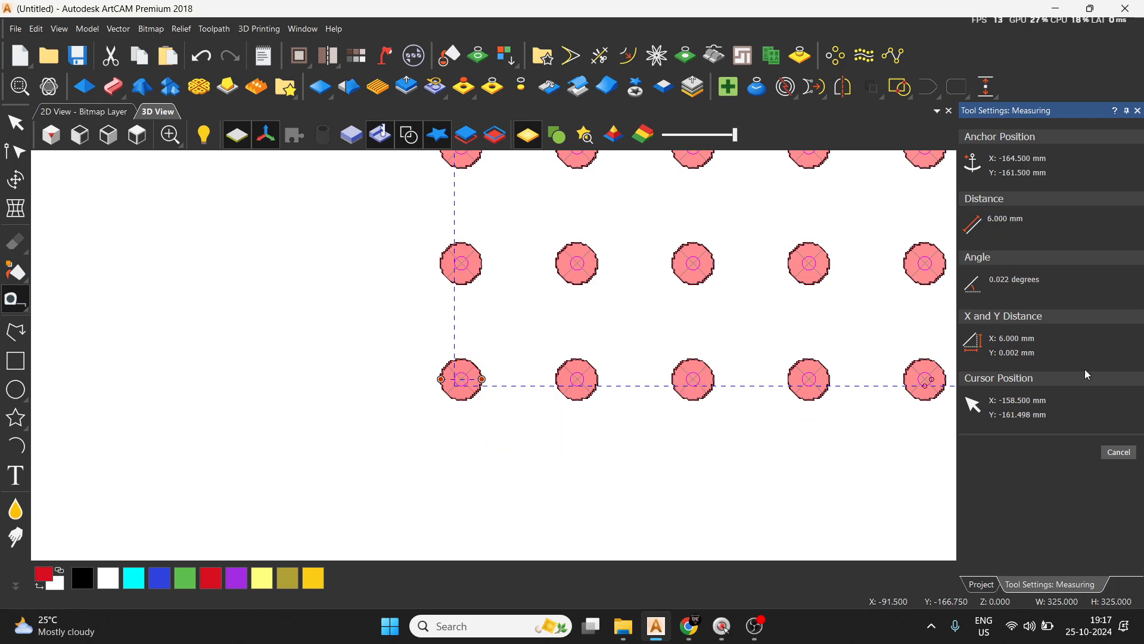
left_click(6, 121)
Hide the vectors in the 3D view and delete the drilling simulation together with its toolpath.
scroll(393, 381, "down", 2)
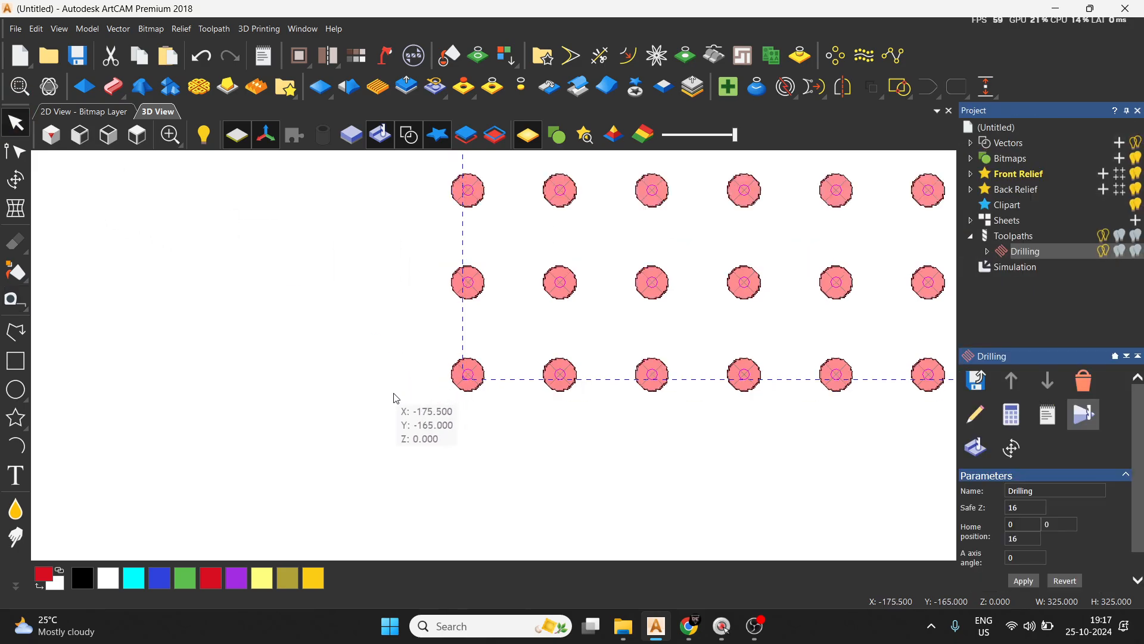
left_click(1028, 236)
scroll(656, 402, "down", 3)
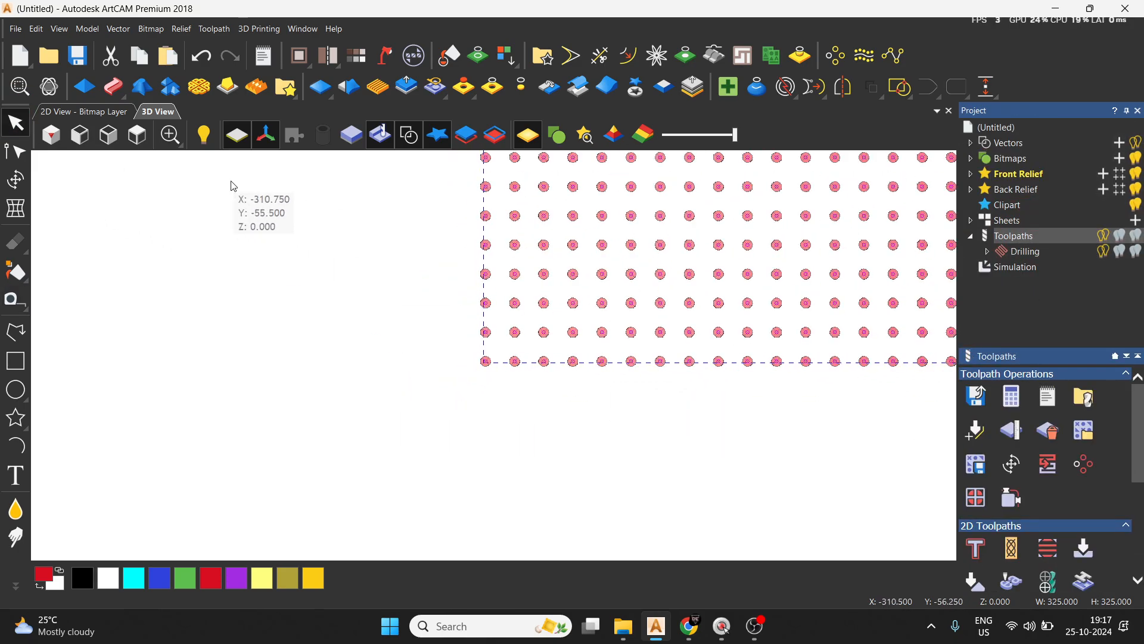
left_click(408, 135)
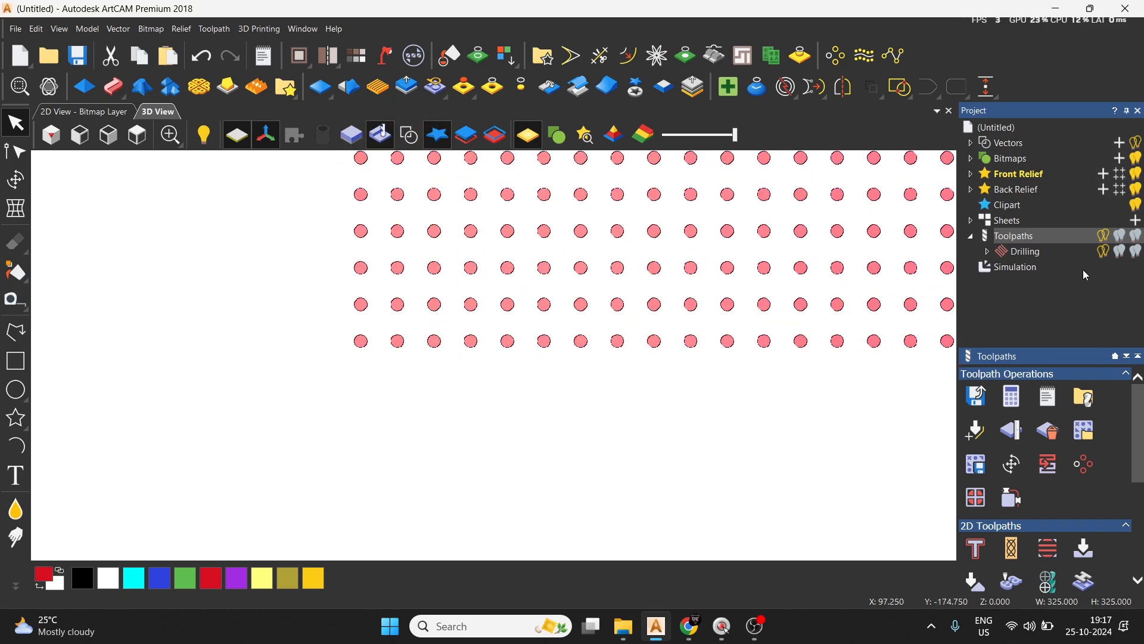
right_click(1013, 273)
left_click(1040, 407)
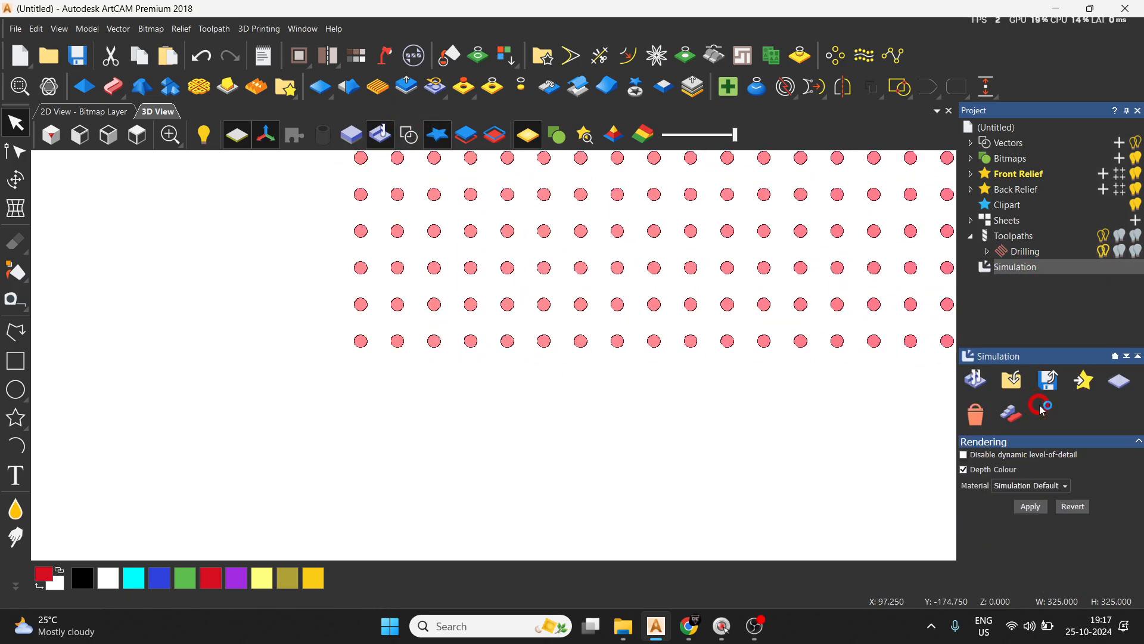
Start an outside profile toolpath on the selected circle grid with a finish depth of 5 mm.
left_click(977, 548)
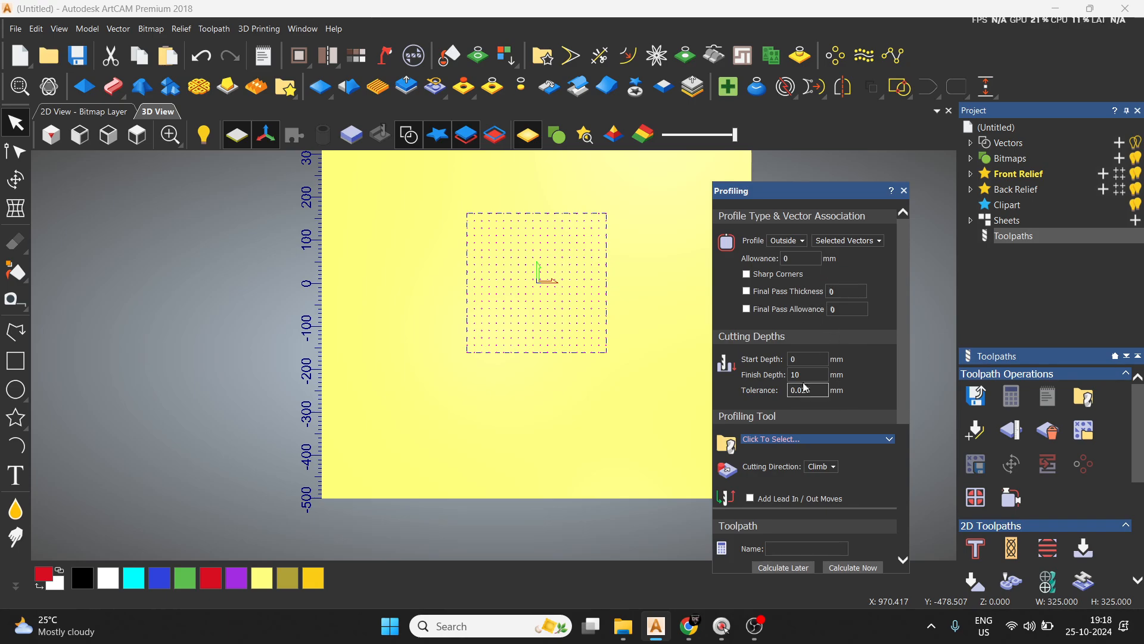
key("BackSpace")
key("BackSpace")
key("BackSpace")
type("5")
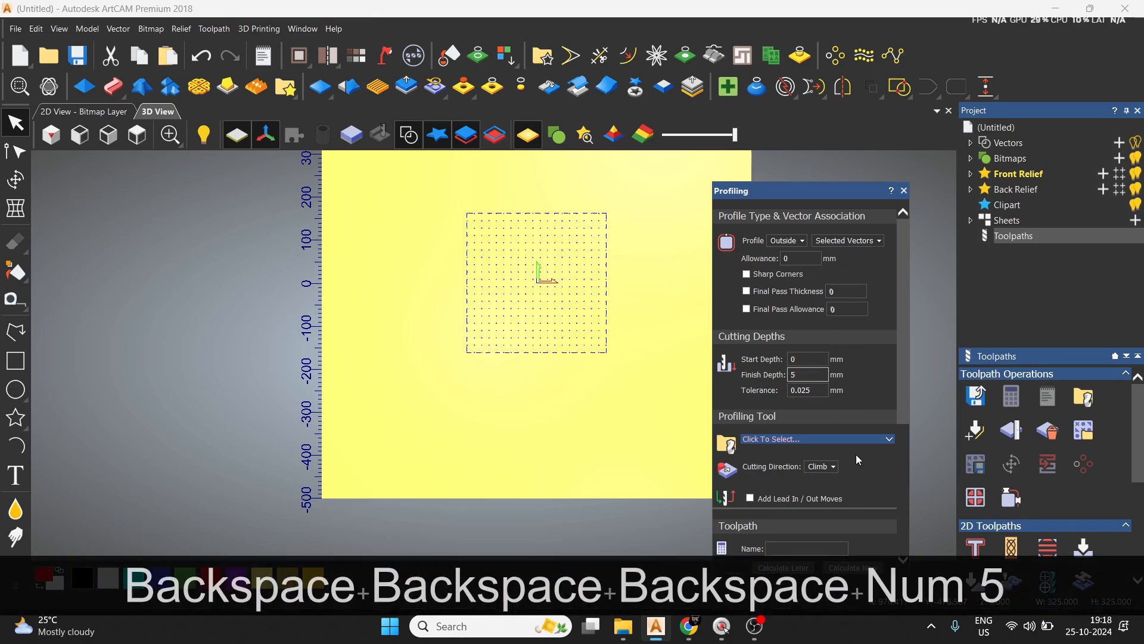
Assign the 6 mm wood or plastic end mill to the outside profile and calculate the toolpath.
left_click(862, 439)
left_click(385, 316)
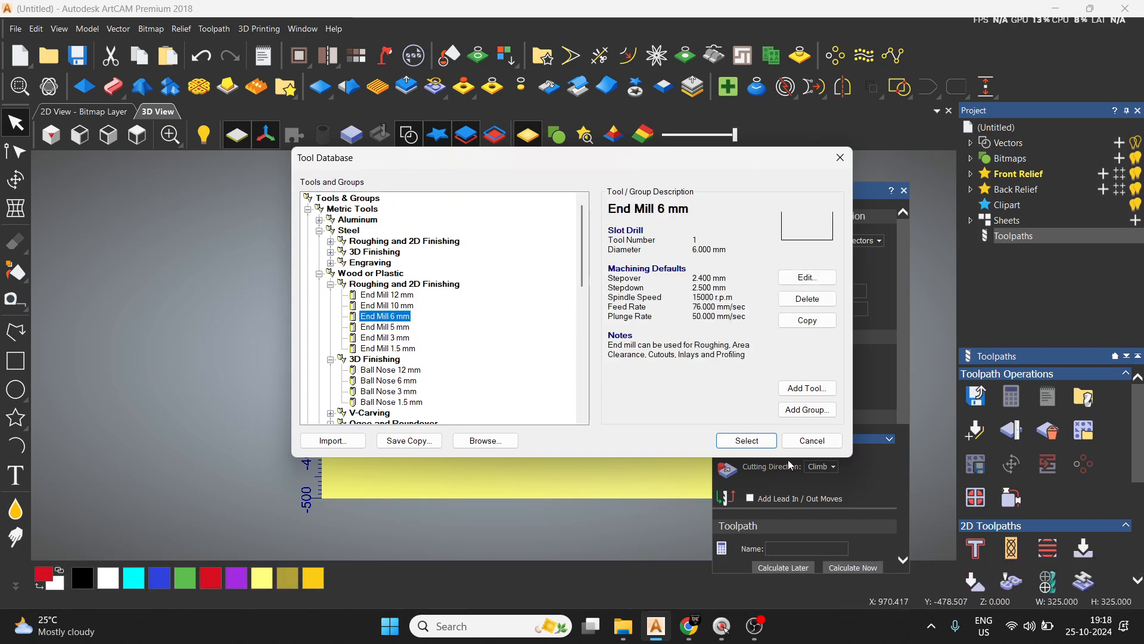
left_click(728, 440)
scroll(861, 473, "down", 5)
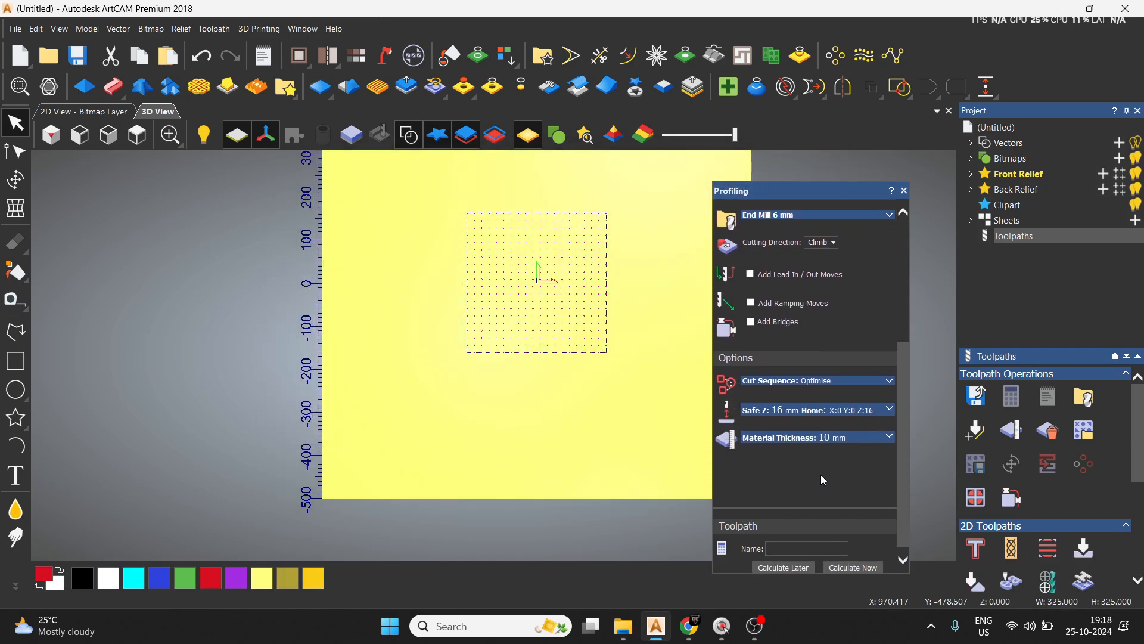
left_click(854, 568)
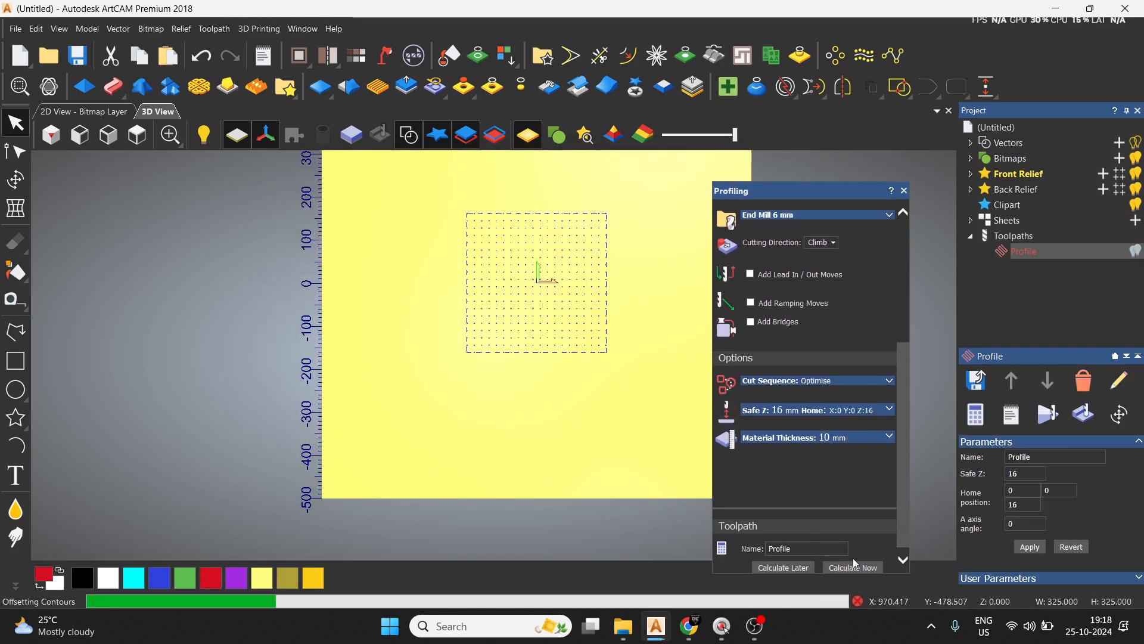
left_click(904, 190)
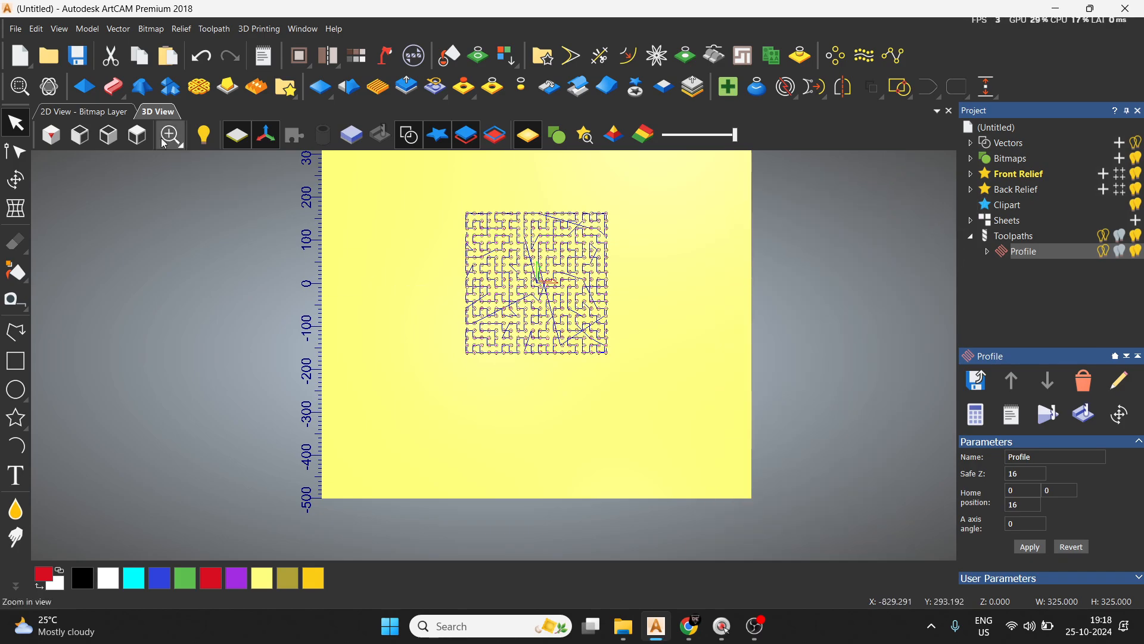
Simulate the outside profile toolpath on the whole model at normal speed in an isometric view and inspect the cut circles.
left_click(51, 135)
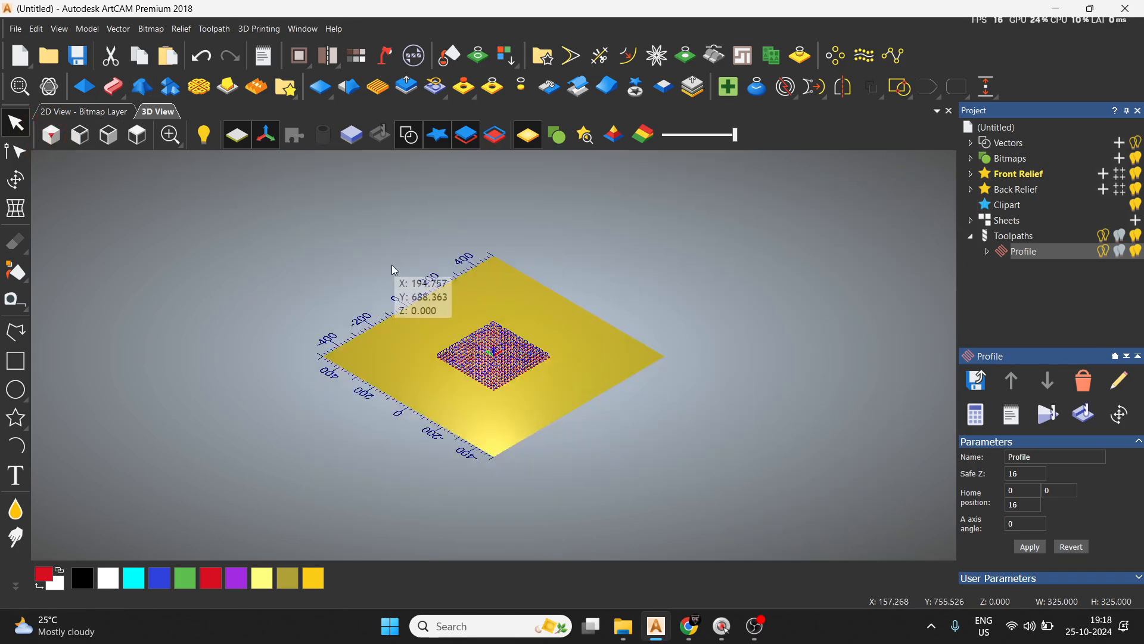
left_click(1047, 413)
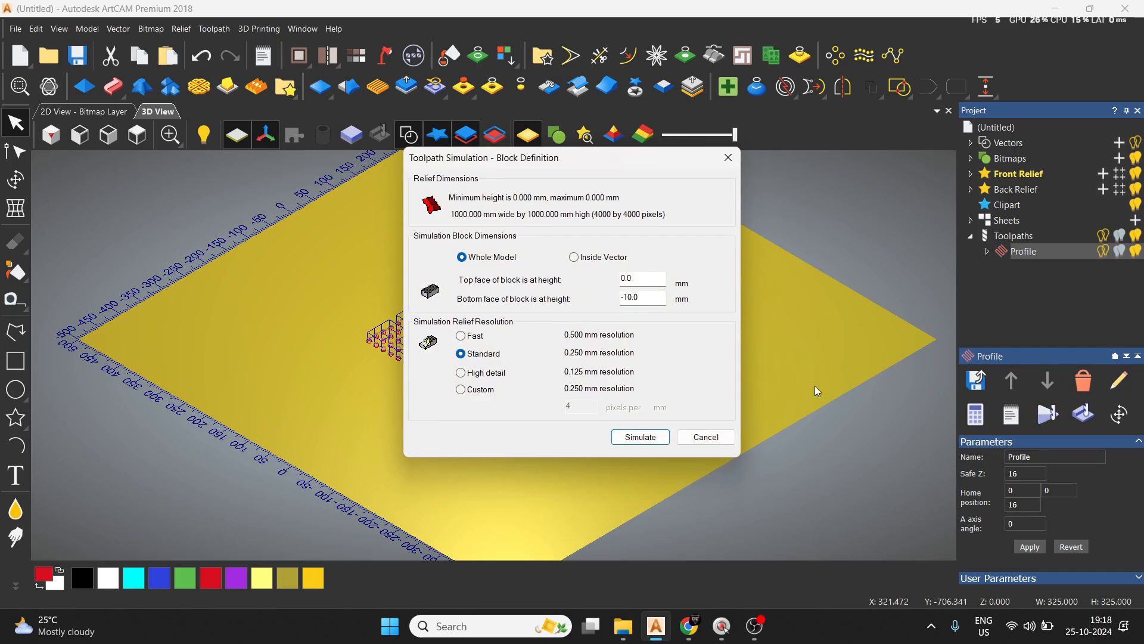
left_click(634, 436)
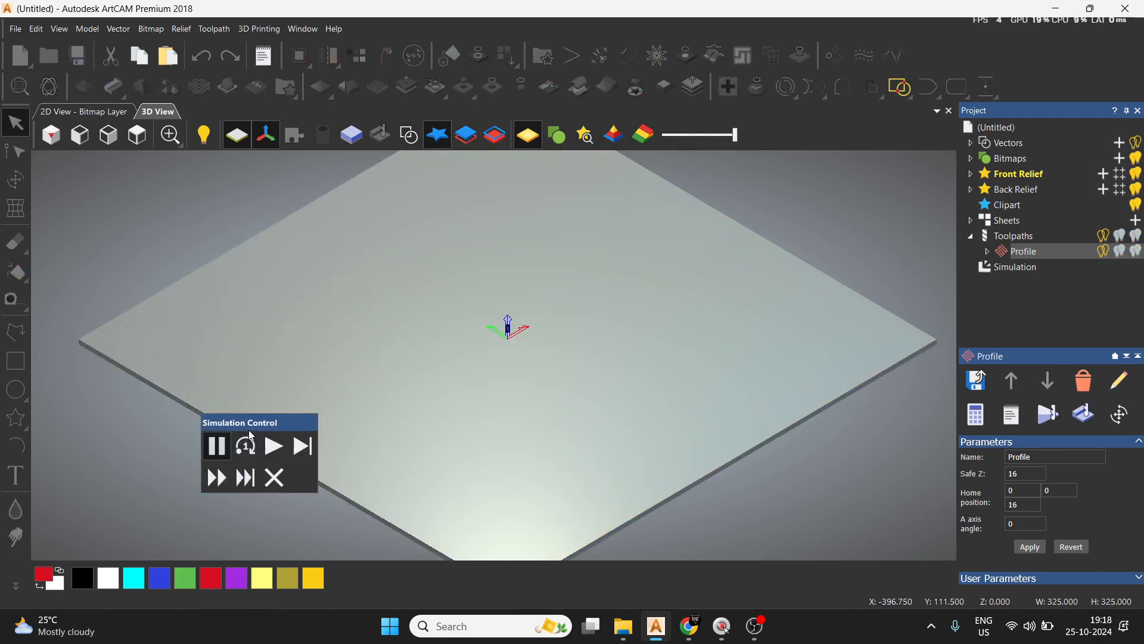
left_click(271, 445)
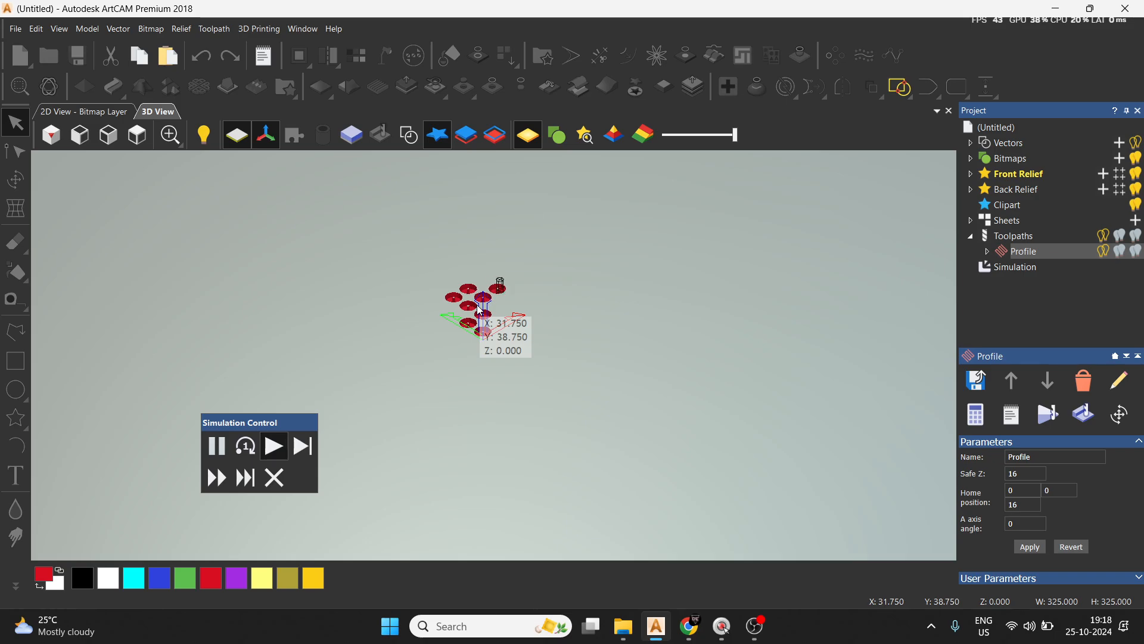
scroll(480, 311, "up", 5)
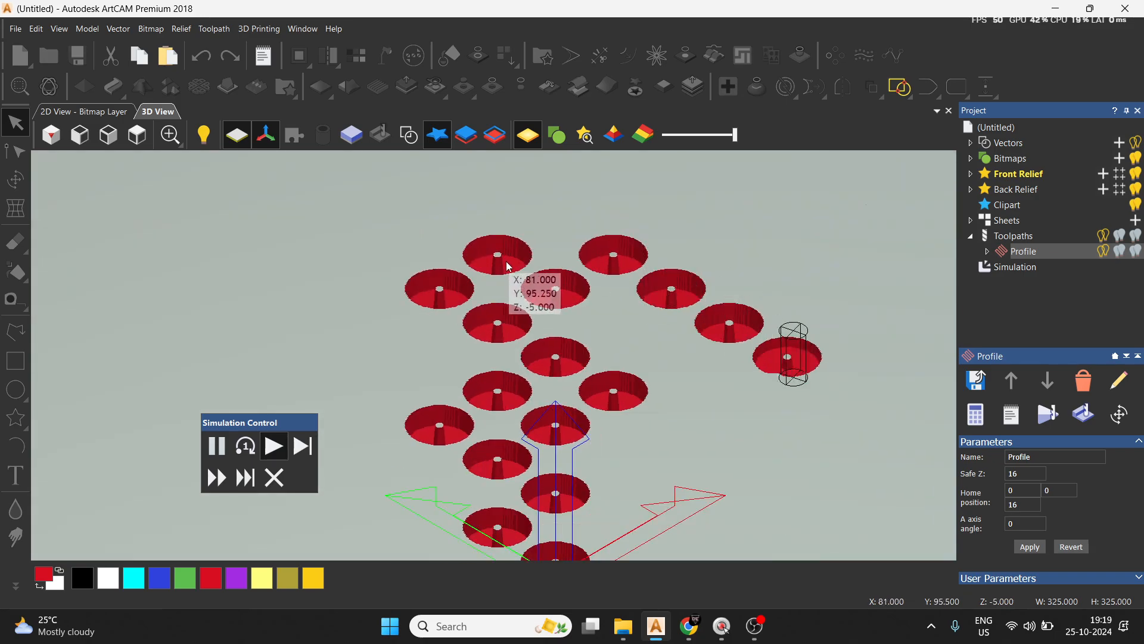
scroll(537, 286, "down", 5)
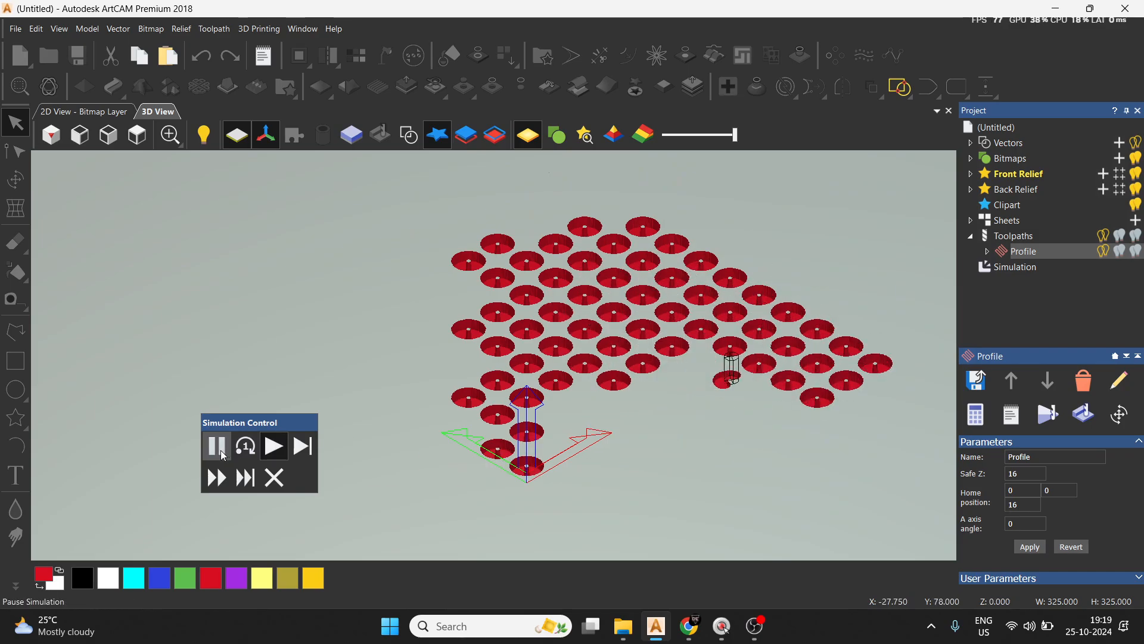
Abandon the running simulation and delete both the simulation and the outside profile toolpath.
left_click(275, 477)
left_click(1028, 268)
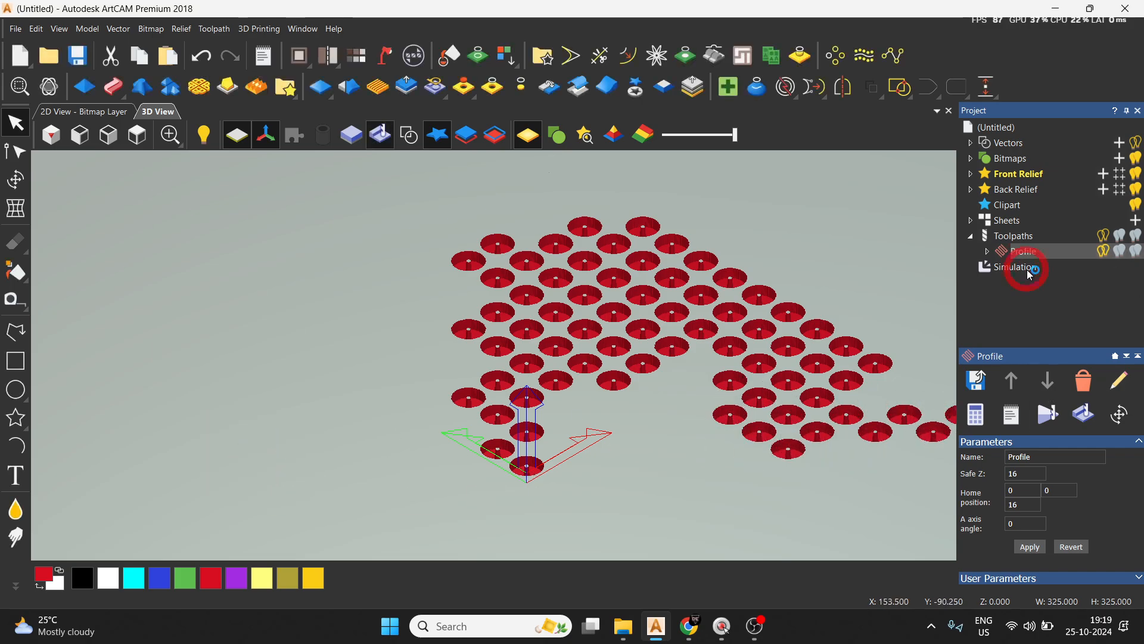
right_click(1031, 273)
left_click(1020, 404)
right_click(1037, 253)
left_click(1021, 479)
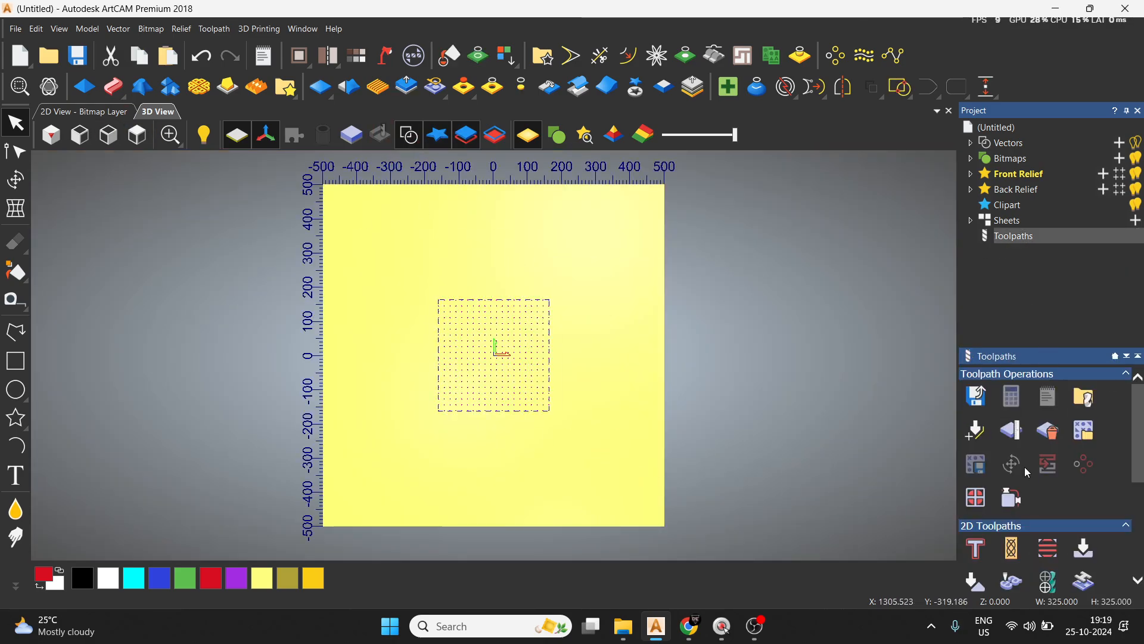
Start an inside profile toolpath on the selected circle grid with a finish depth of 5 mm.
left_click(804, 240)
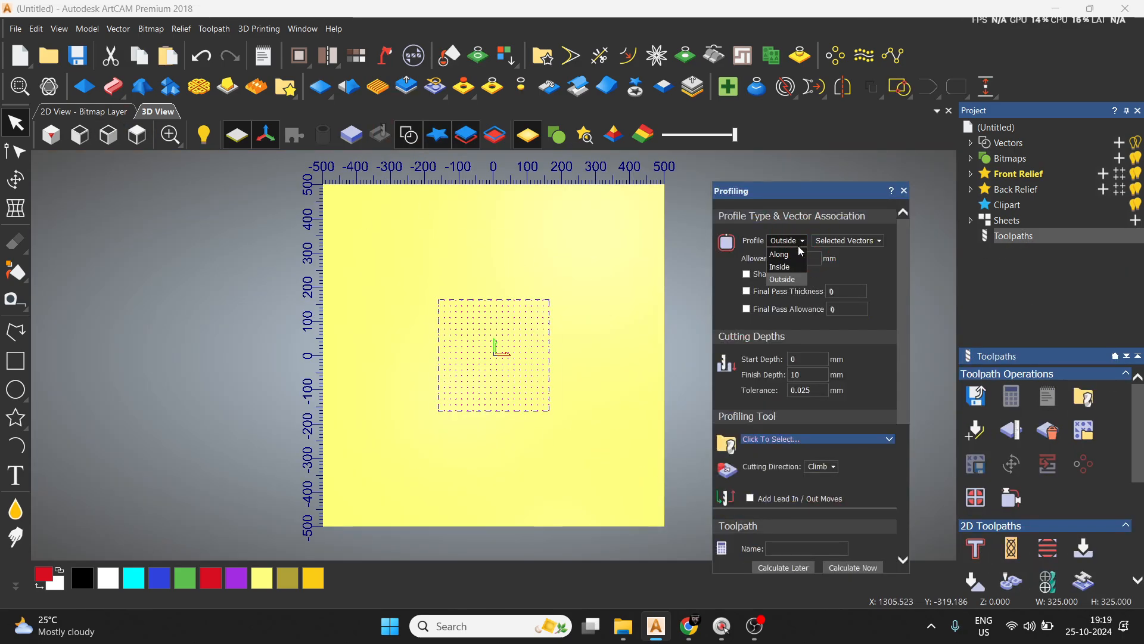
left_click(796, 240)
left_click(788, 267)
scroll(834, 298, "down", 1)
key("BackSpace")
key("BackSpace")
key("BackSpace")
type("5")
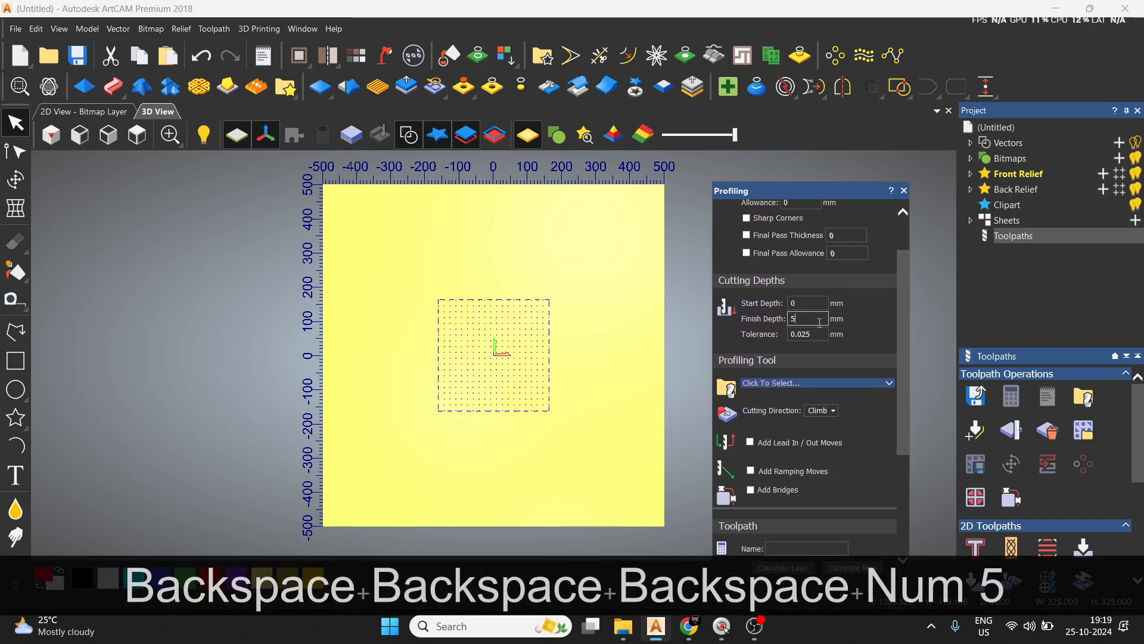
Assign the 6 mm wood or plastic end mill to the inside profile and try to calculate the toolpath.
left_click(811, 383)
left_click(385, 315)
left_click(726, 444)
left_click(860, 570)
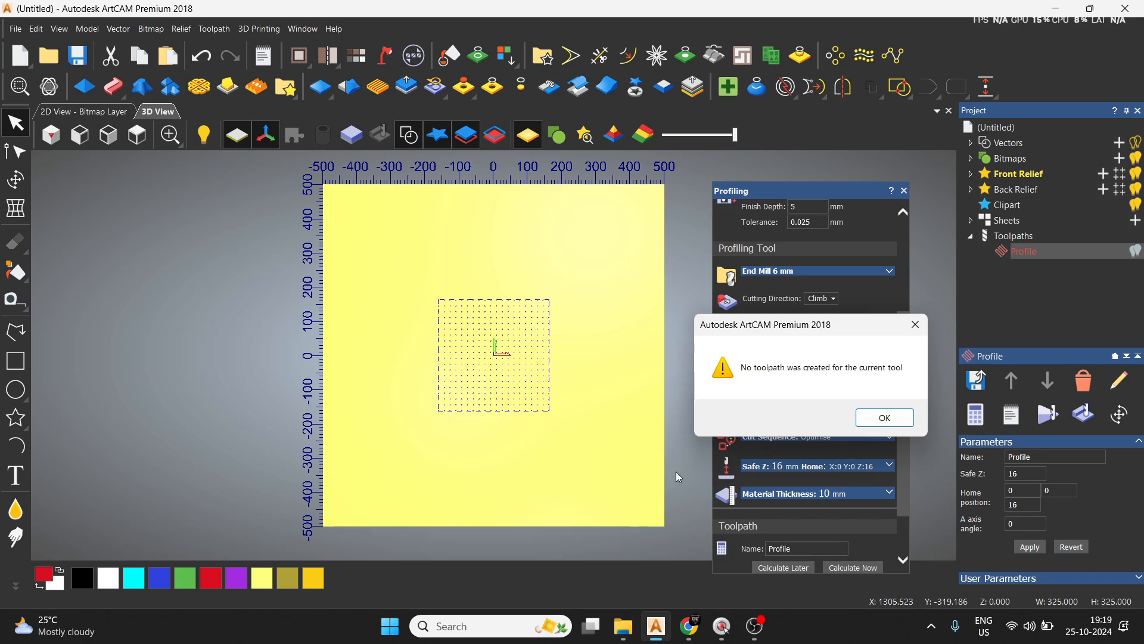
left_click(885, 417)
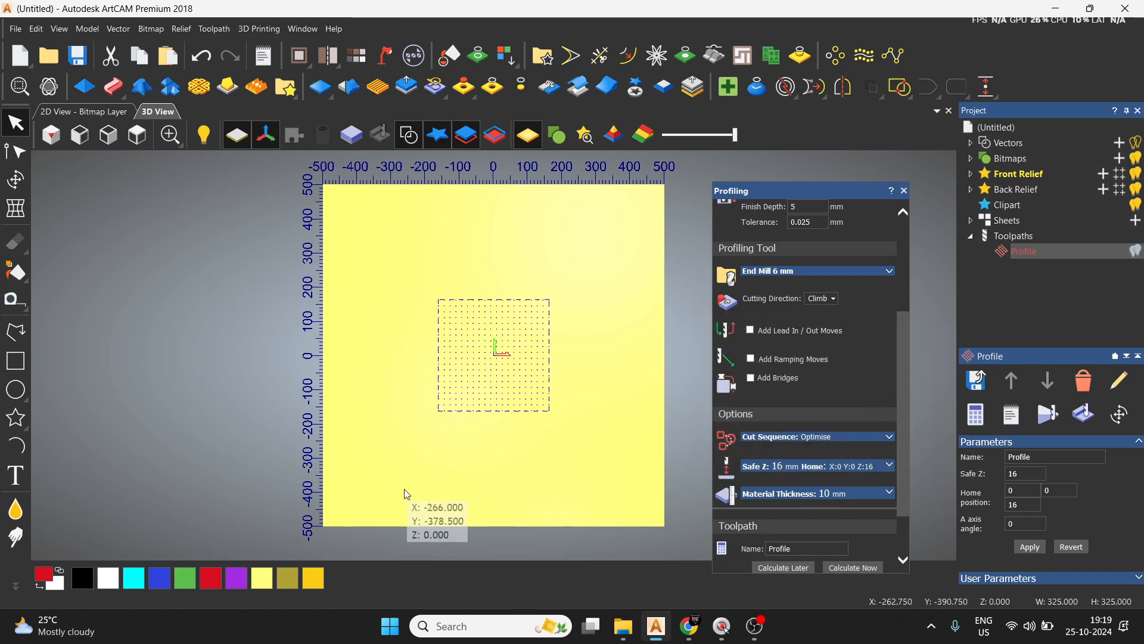
Inspect the small circles up close, close the profiling settings and delete the uncalculated inside profile toolpath.
scroll(409, 499, "up", 5)
scroll(396, 358, "up", 5)
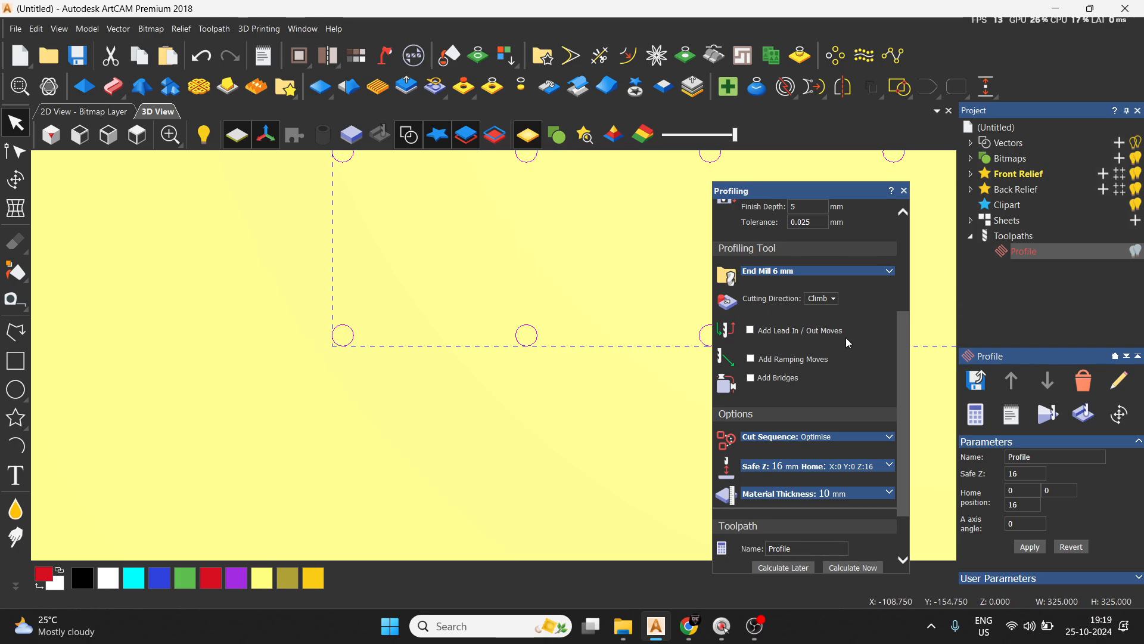
left_click(903, 190)
right_click(1050, 248)
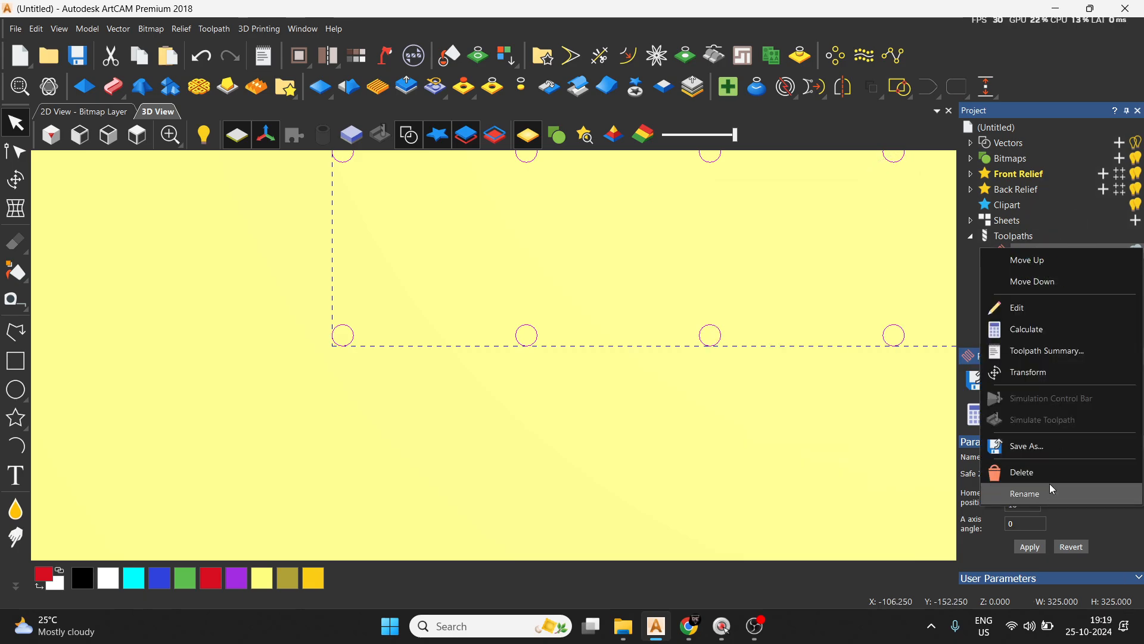
left_click(1050, 469)
Start a new drilling toolpath on the selected circles with finish depth 5 and plunge clearance 0.
scroll(1066, 547, "down", 1)
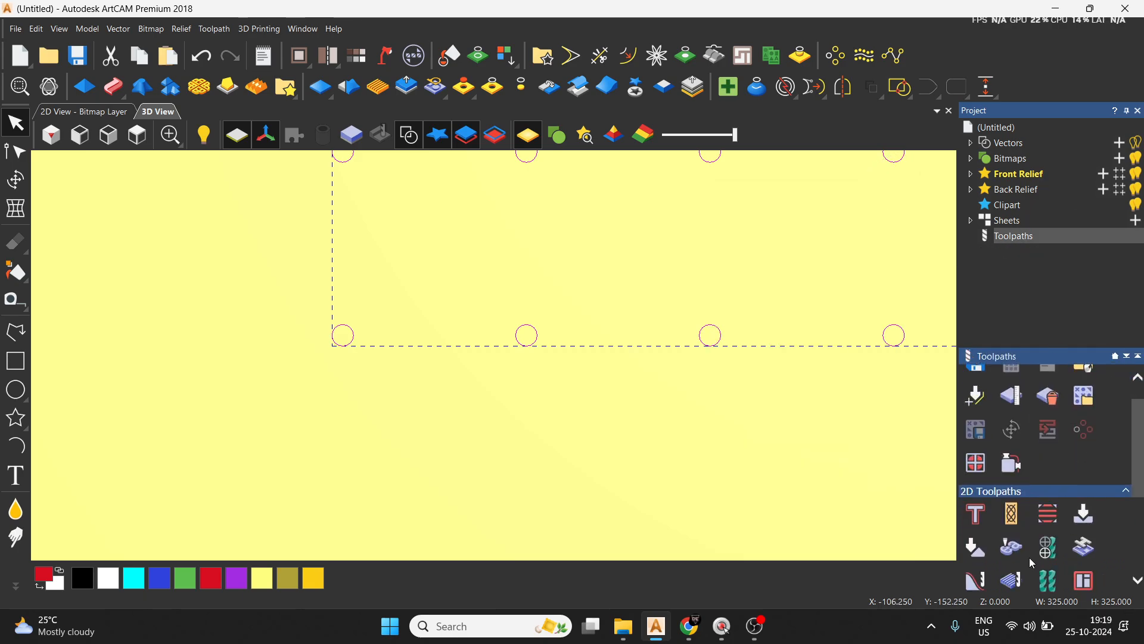
left_click(1047, 547)
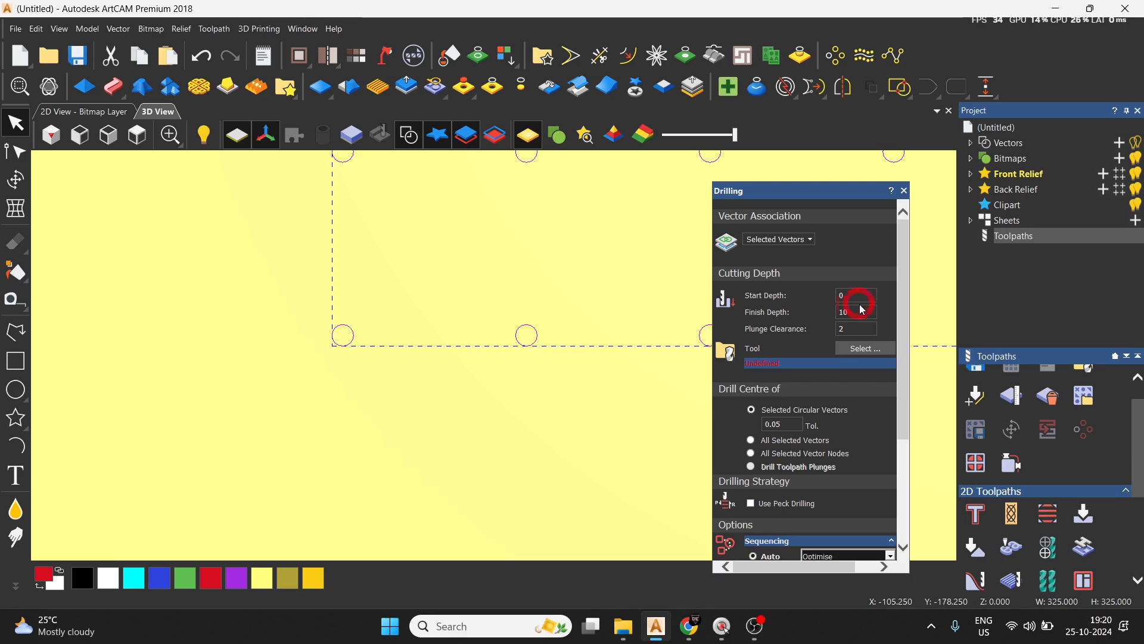
key("BackSpace")
key("BackSpace")
key("BackSpace")
type("5")
key("BackSpace")
type("0")
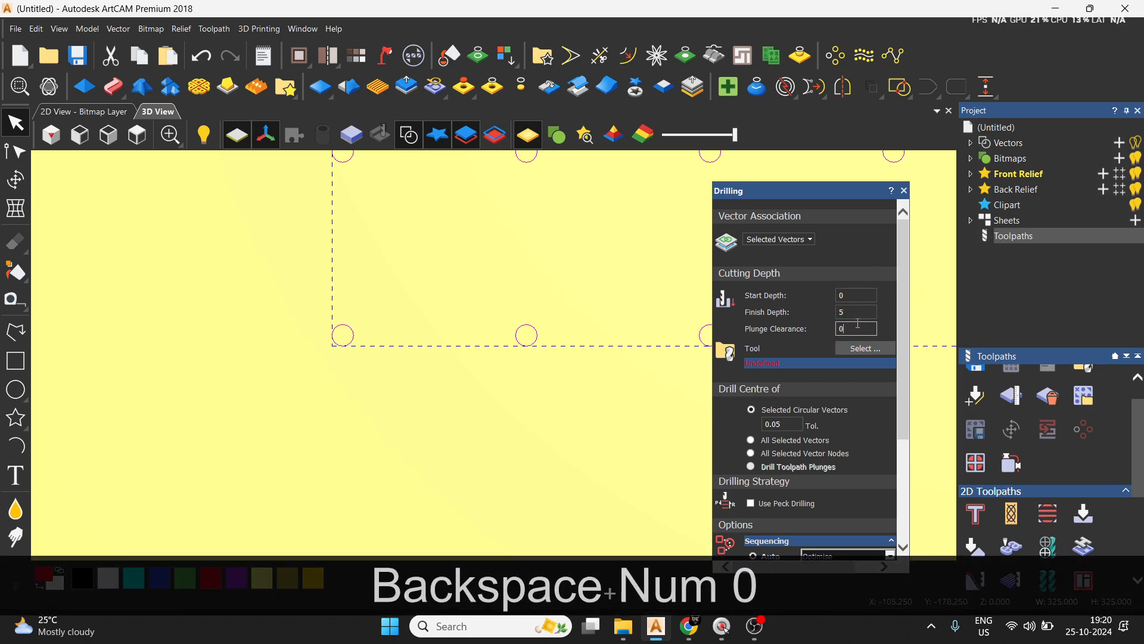
Assign the 6 mm wood or plastic end mill to the drilling toolpath, calculate it and close the drilling settings.
left_click(867, 348)
left_click(385, 316)
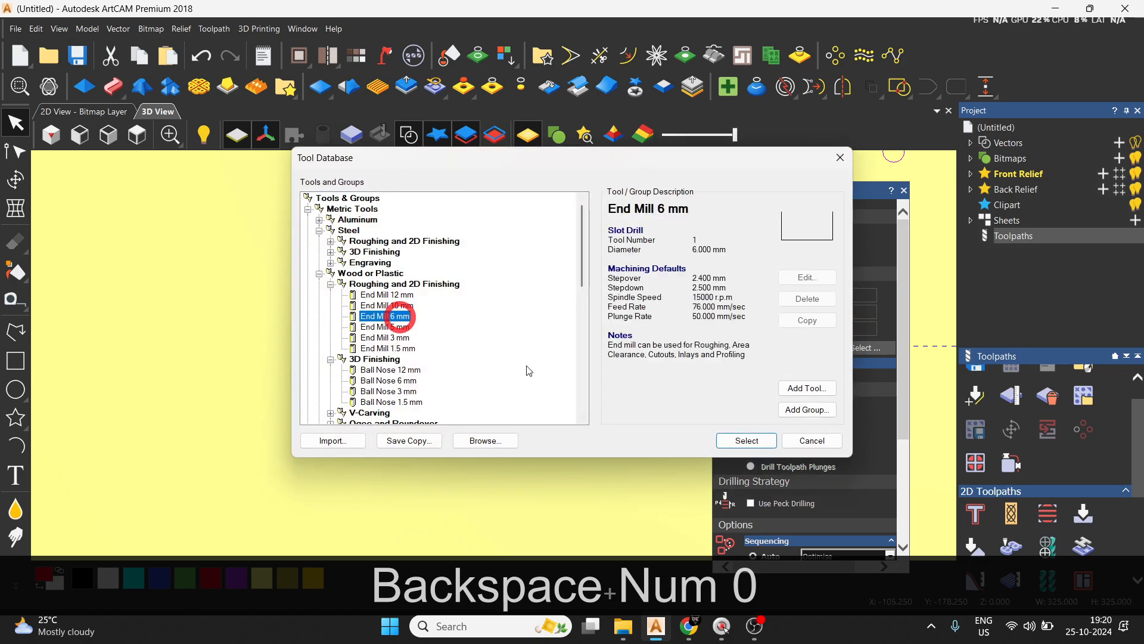
left_click(758, 440)
scroll(850, 502, "down", 5)
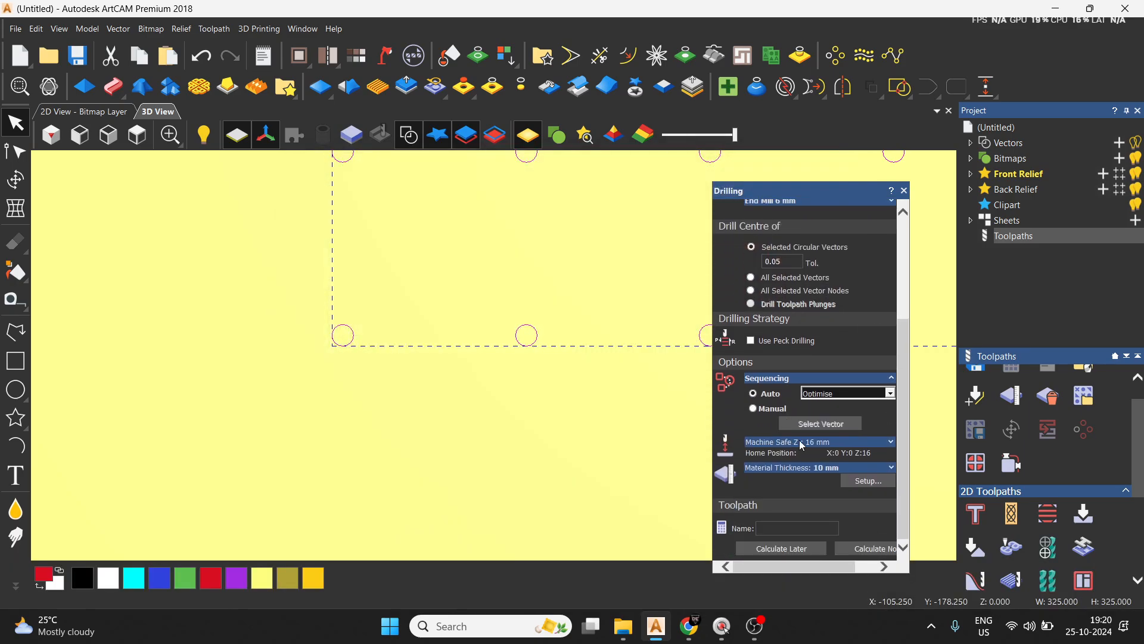
left_click(864, 547)
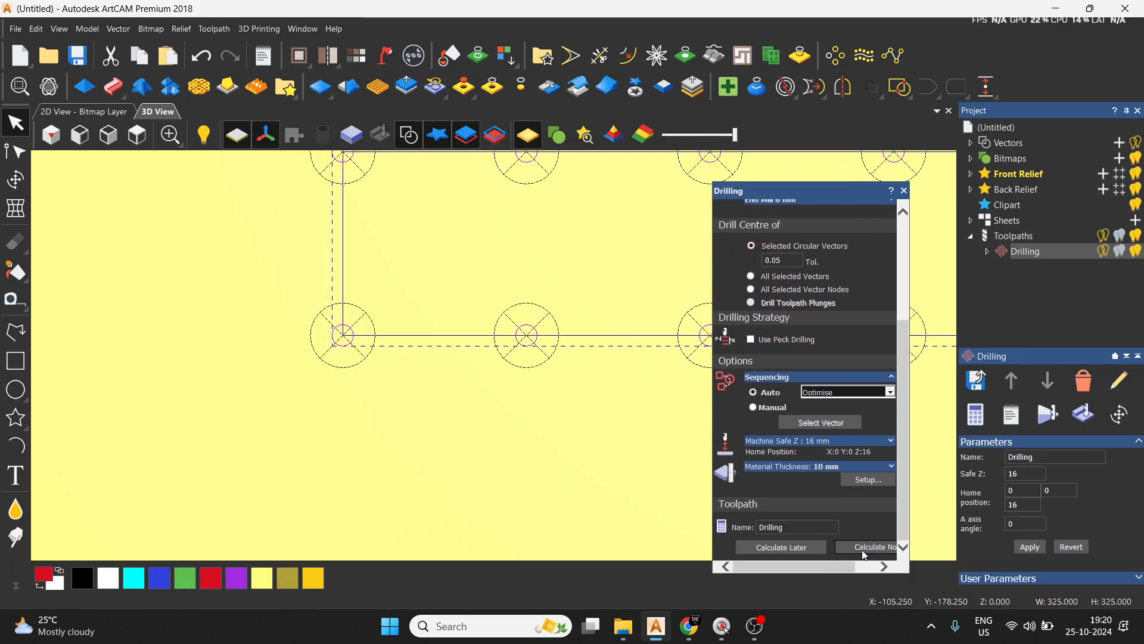
left_click(904, 191)
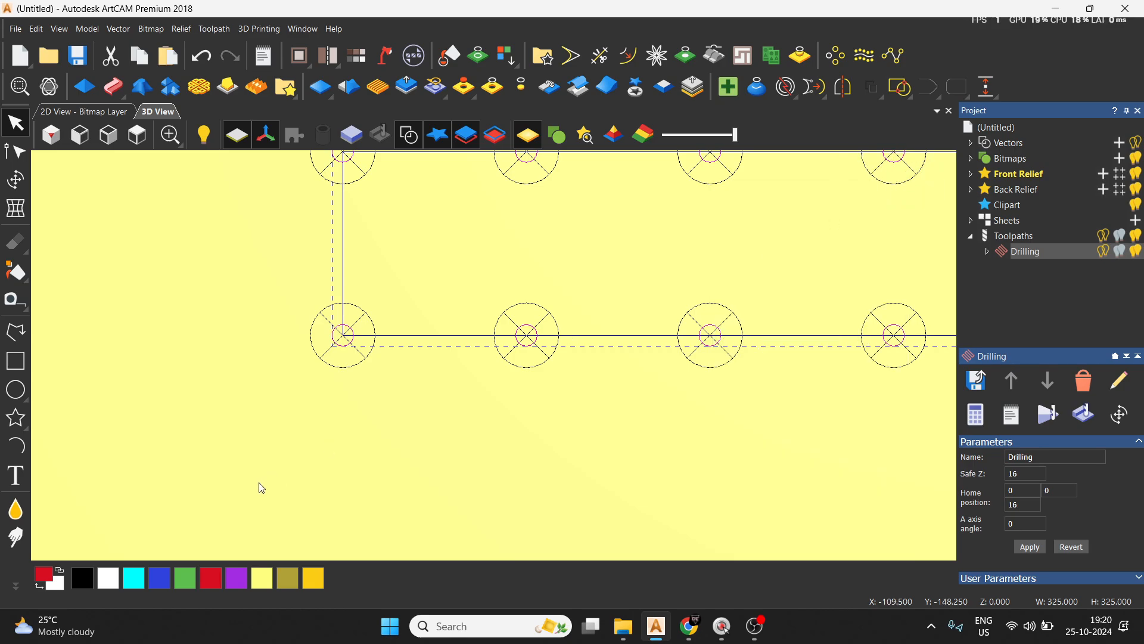
Simulate the end mill drilling toolpath on the whole model at standard resolution and view the result from above.
left_click(1048, 415)
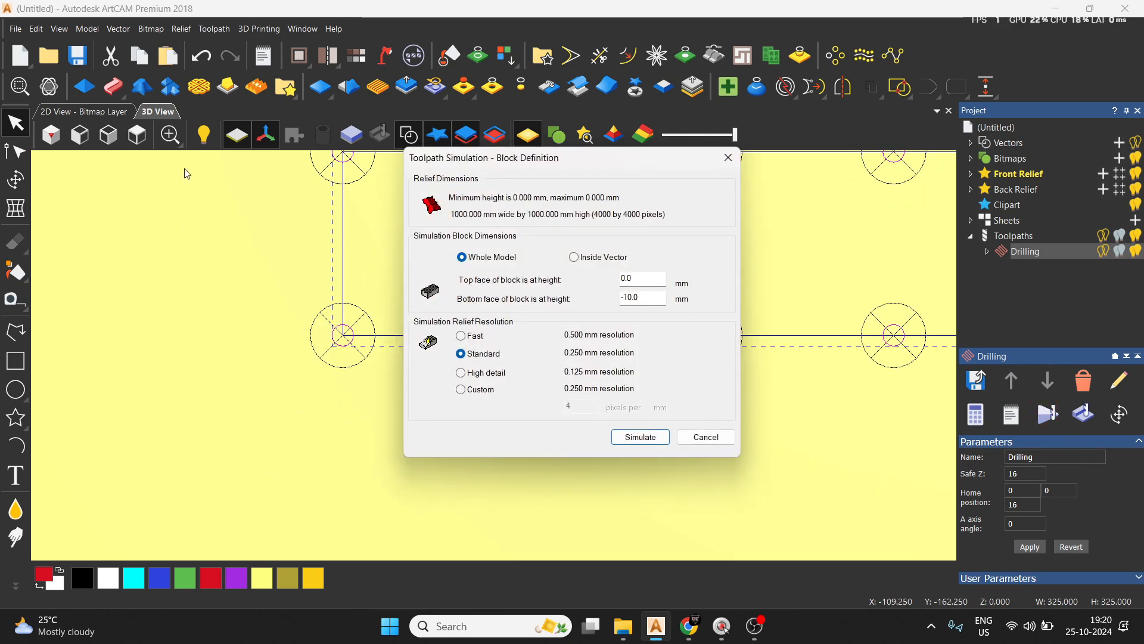
left_click(639, 437)
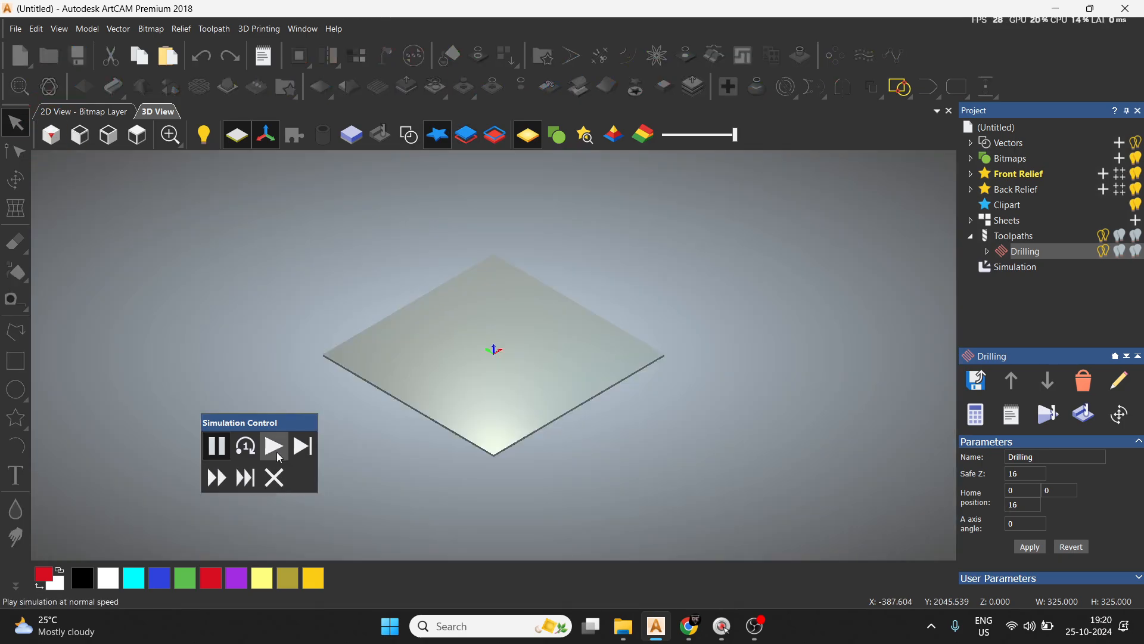
left_click(274, 447)
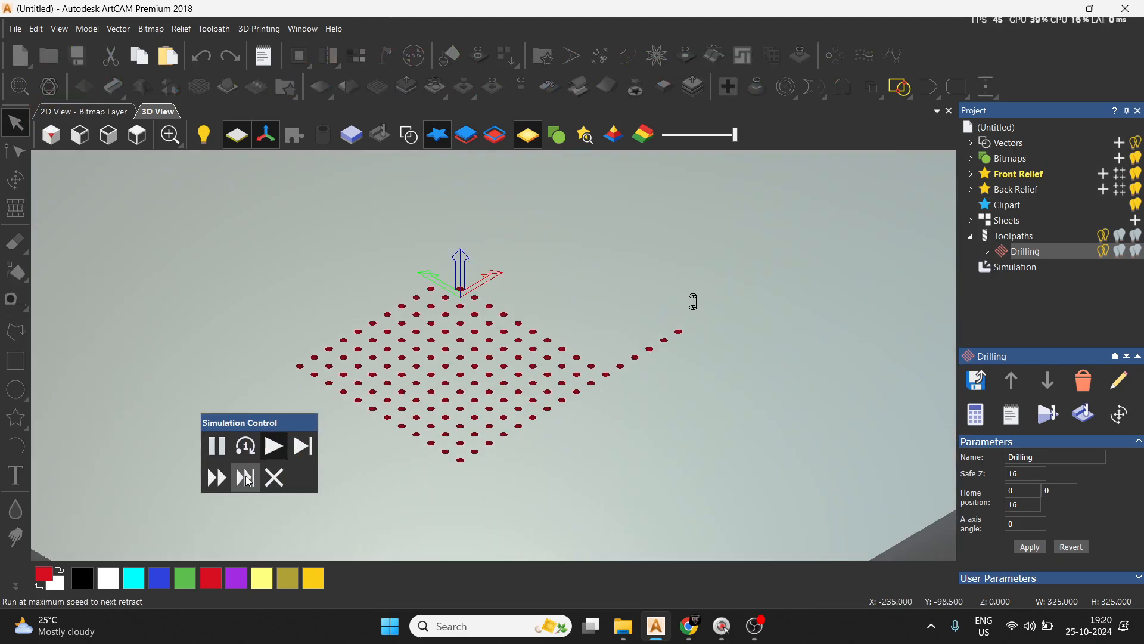
left_click(221, 480)
scroll(834, 316, "down", 1)
left_click(137, 135)
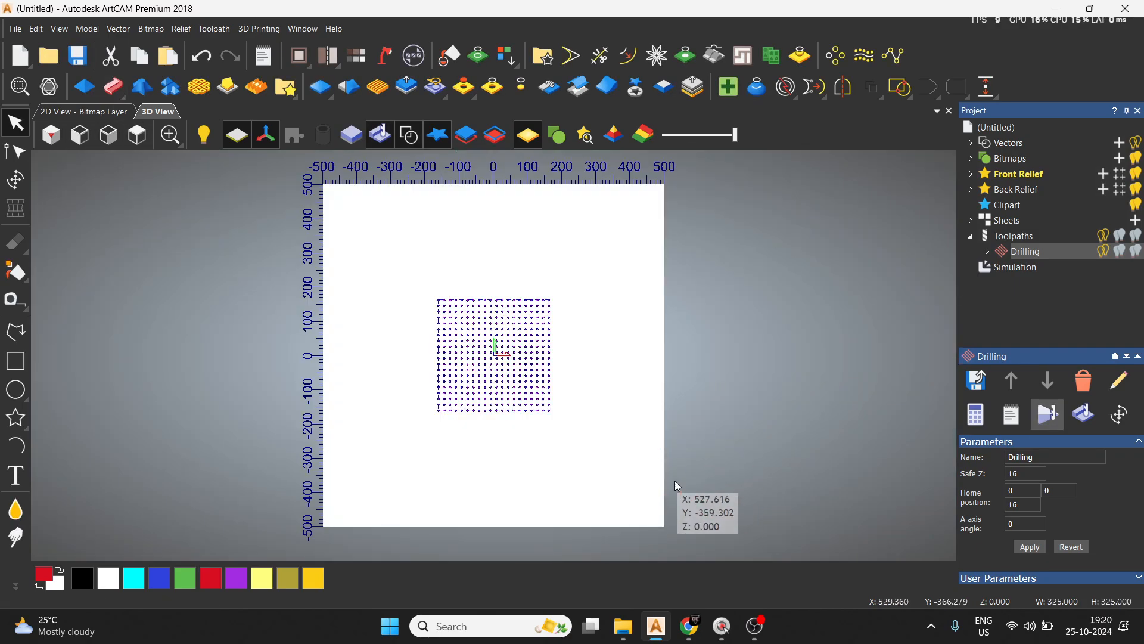
Delete the simulation and the drilling toolpath made with the 6 mm end mill.
right_click(1034, 275)
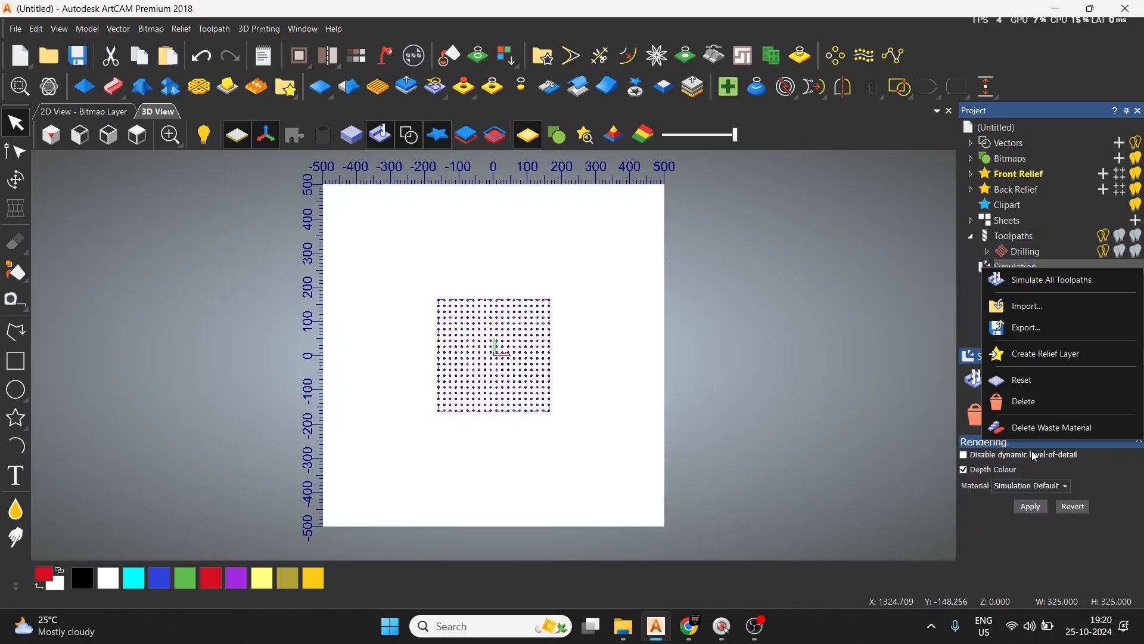
left_click(1035, 402)
right_click(1037, 250)
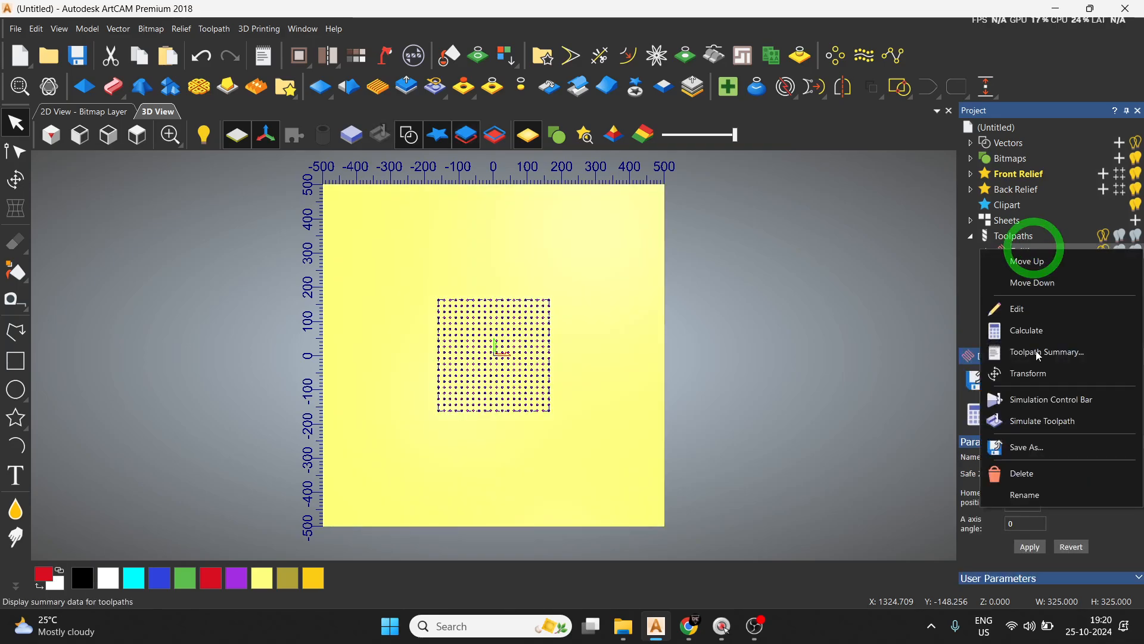
left_click(1034, 478)
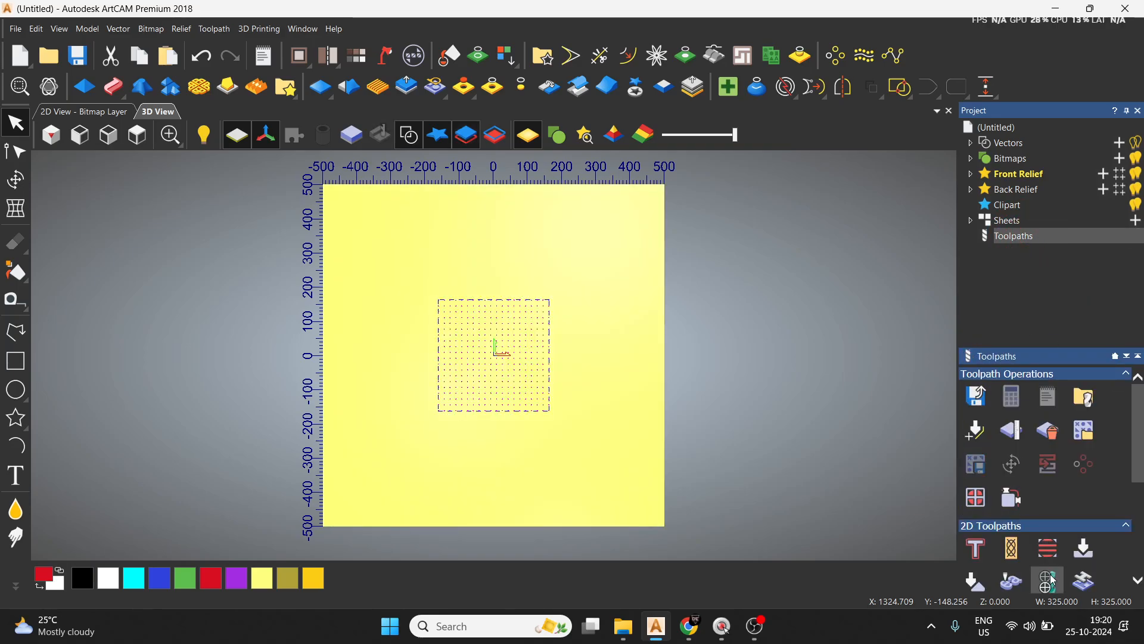
Start another drilling toolpath on the selected circle grid with finish depth 5 and plunge clearance 0.
left_click(1050, 581)
key("BackSpace")
key("BackSpace")
key("BackSpace")
type("5")
left_click(866, 329)
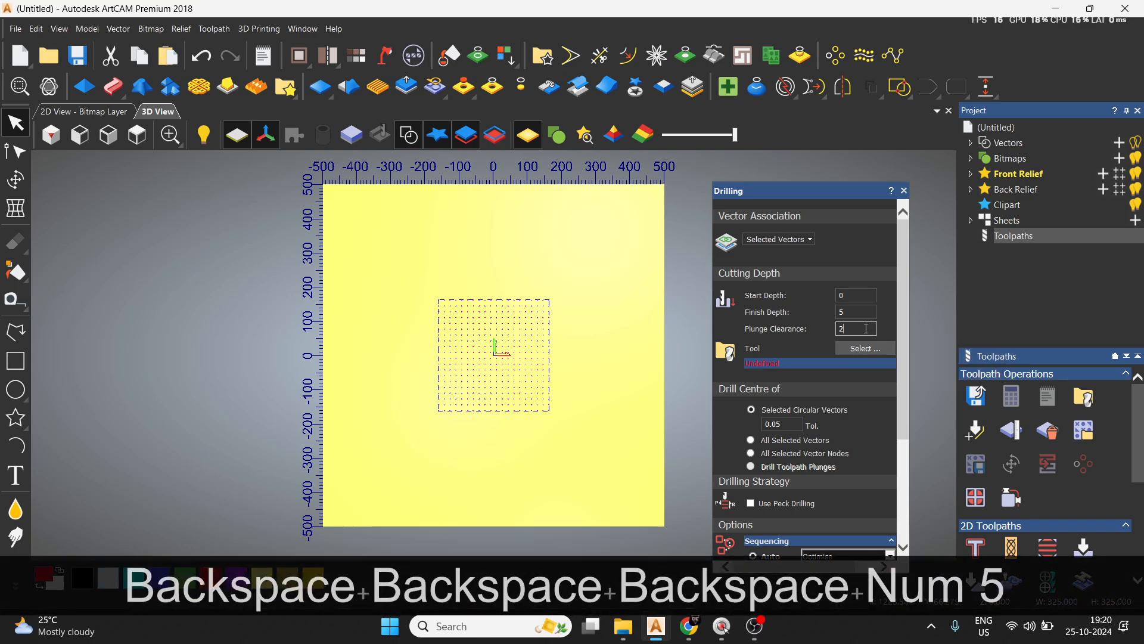
key("BackSpace")
type("0")
Assign the 12 mm wood or plastic ball nose tool to the drilling toolpath, calculate it and close the settings.
left_click(865, 349)
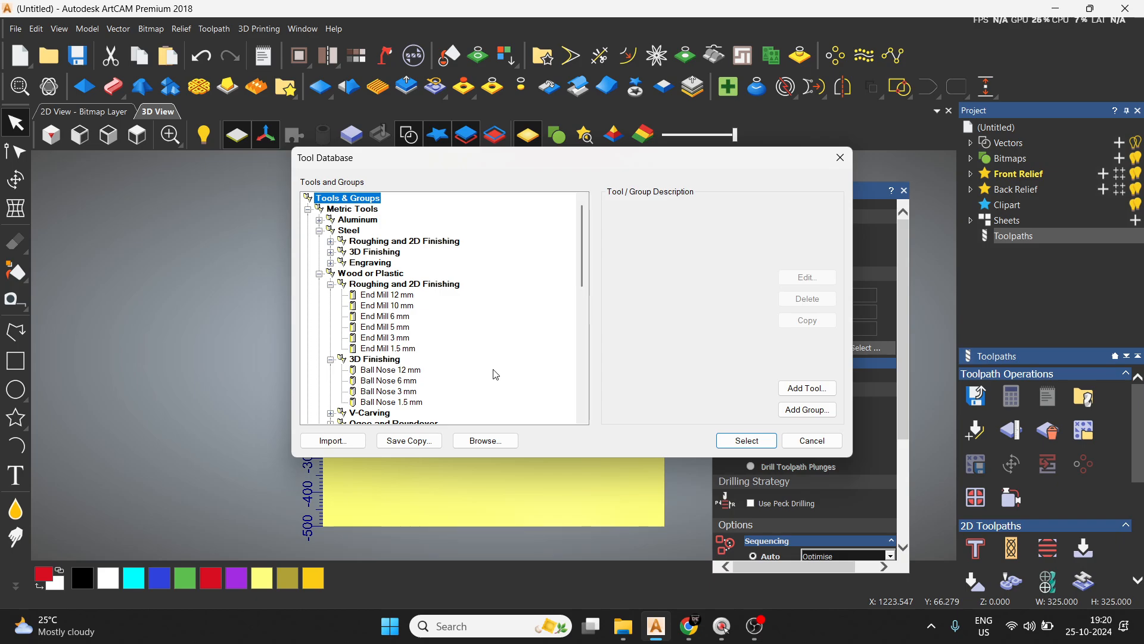
left_click(411, 371)
left_click(745, 441)
scroll(828, 442, "down", 5)
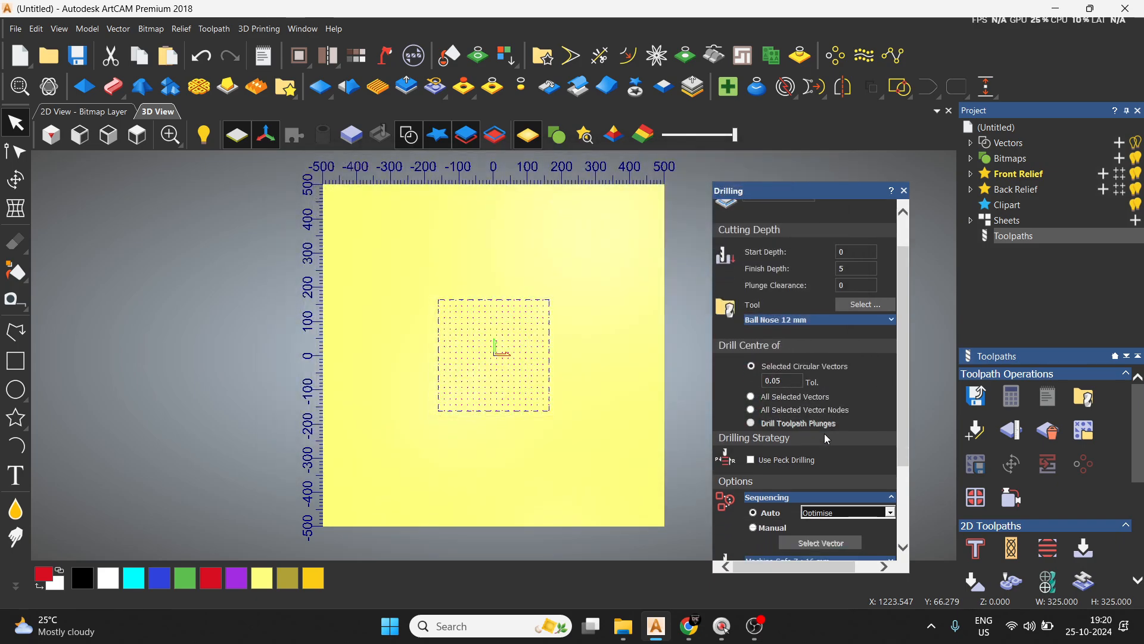
left_click(867, 547)
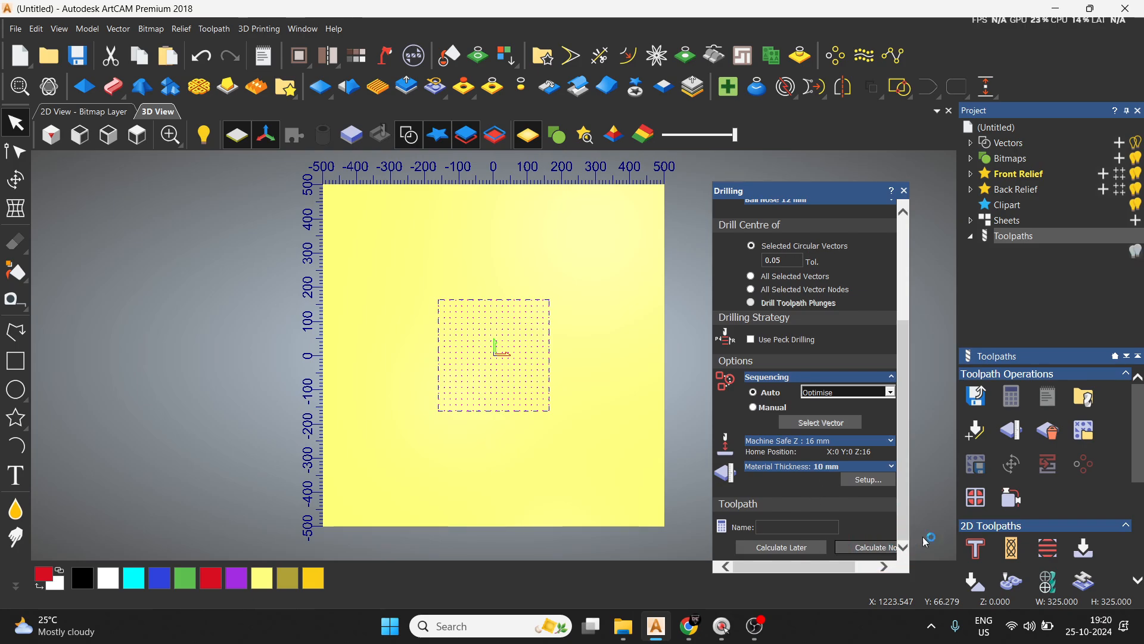
left_click(906, 191)
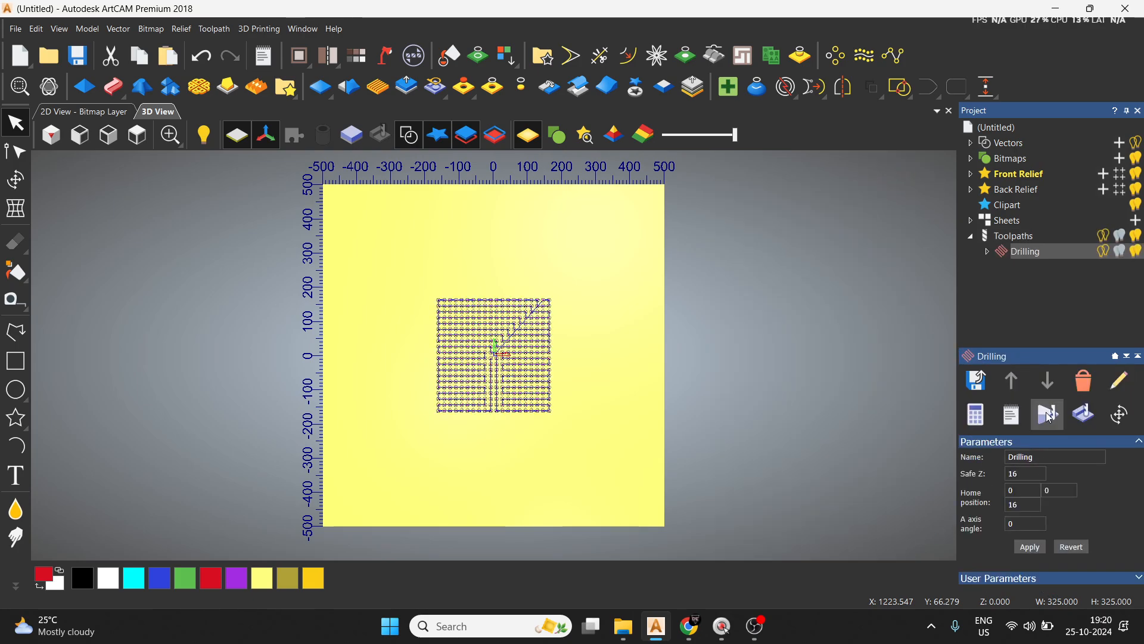
Simulate the ball nose drilling toolpath on the whole model block.
left_click(1048, 415)
left_click(634, 436)
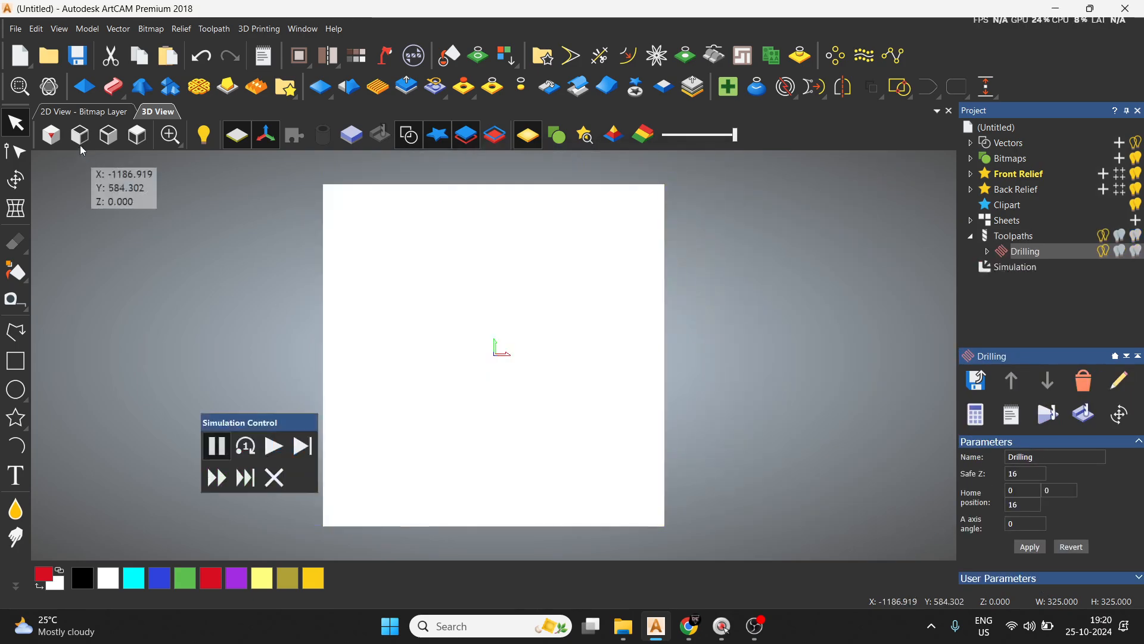
left_click(274, 447)
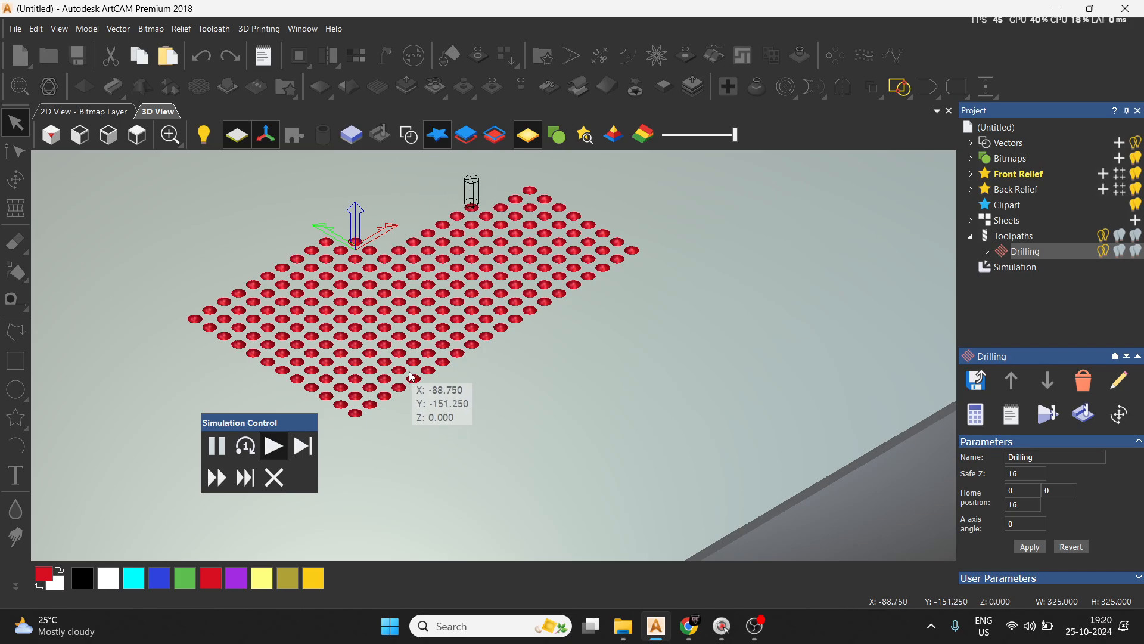
Examine the shape of the simulated ball nose holes up close and from above, and look over the available 2D toolpath types.
scroll(405, 417, "up", 6)
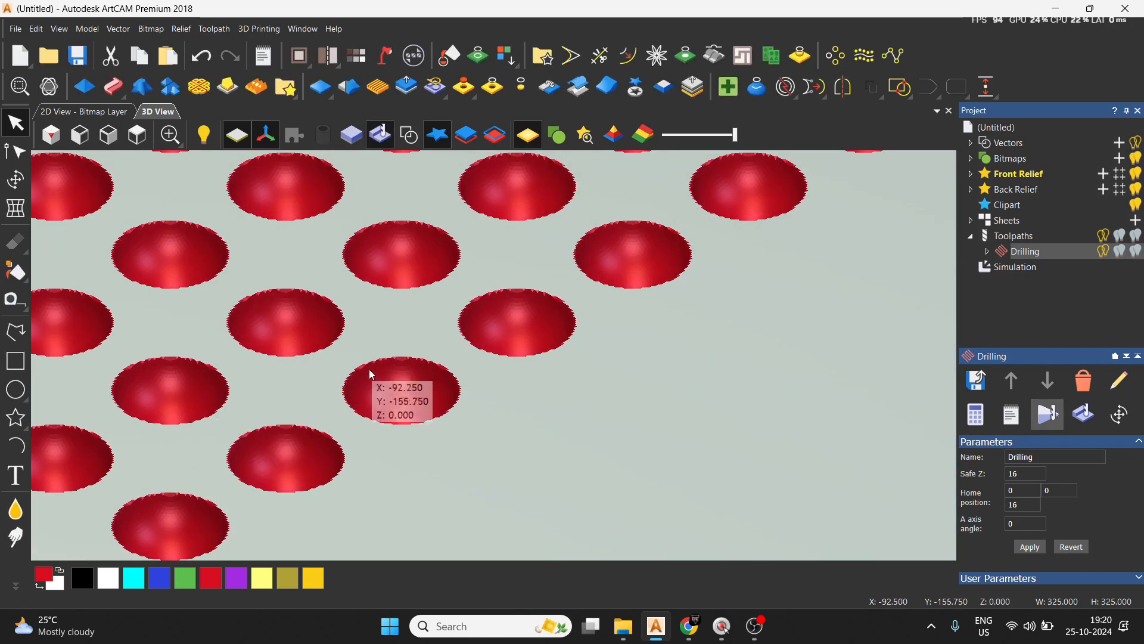
scroll(368, 375, "down", 10)
scroll(441, 340, "down", 3)
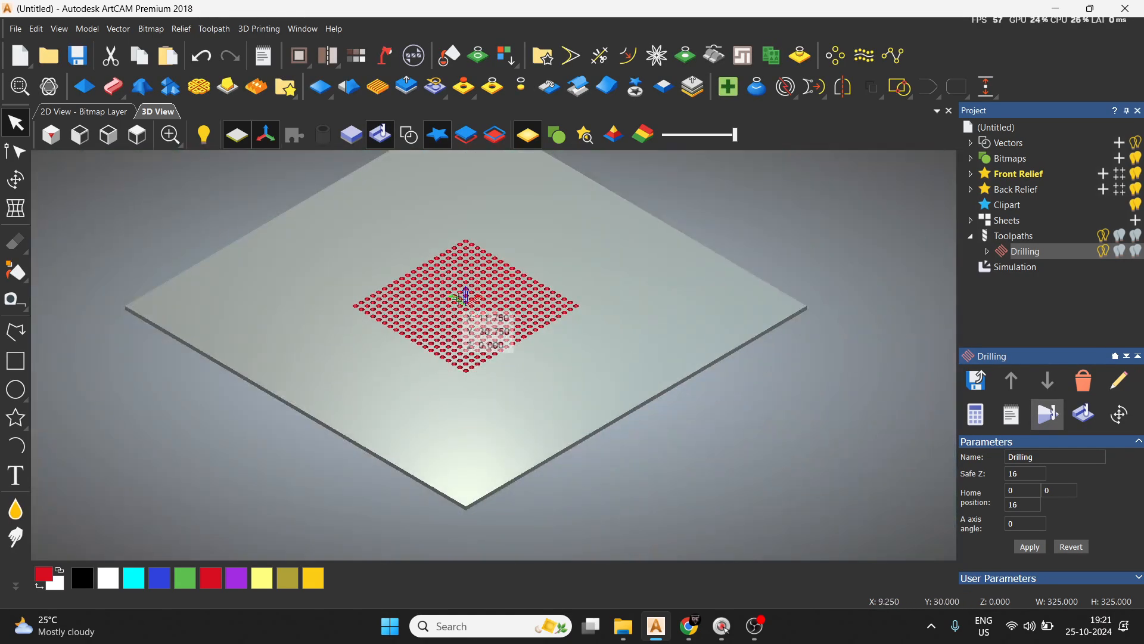
scroll(477, 369, "up", 6)
scroll(476, 373, "down", 5)
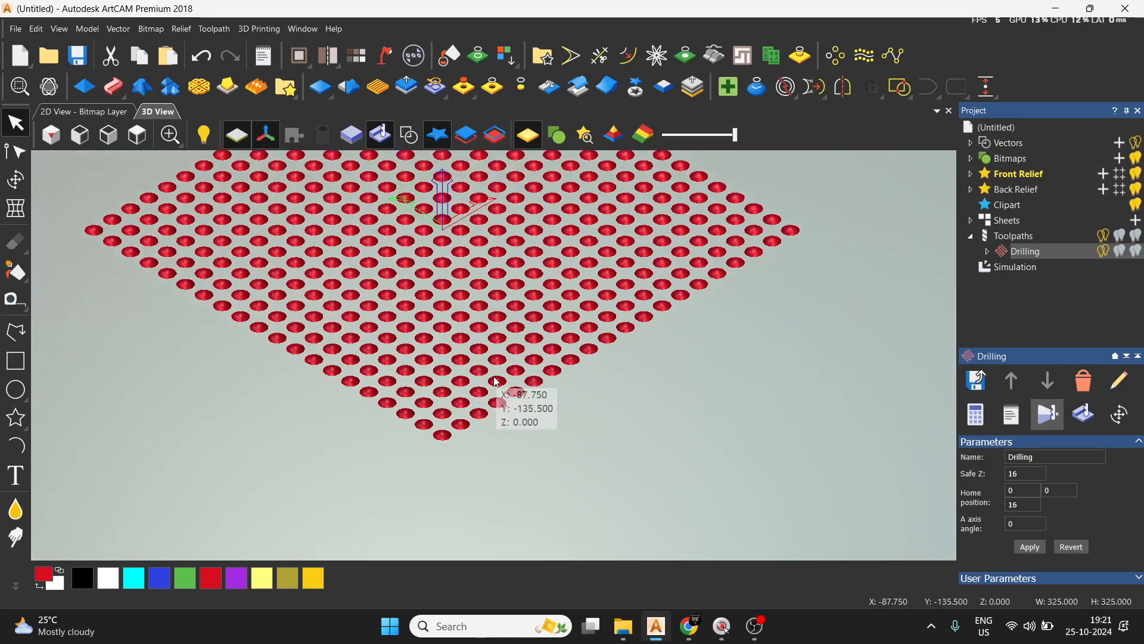
left_click(137, 135)
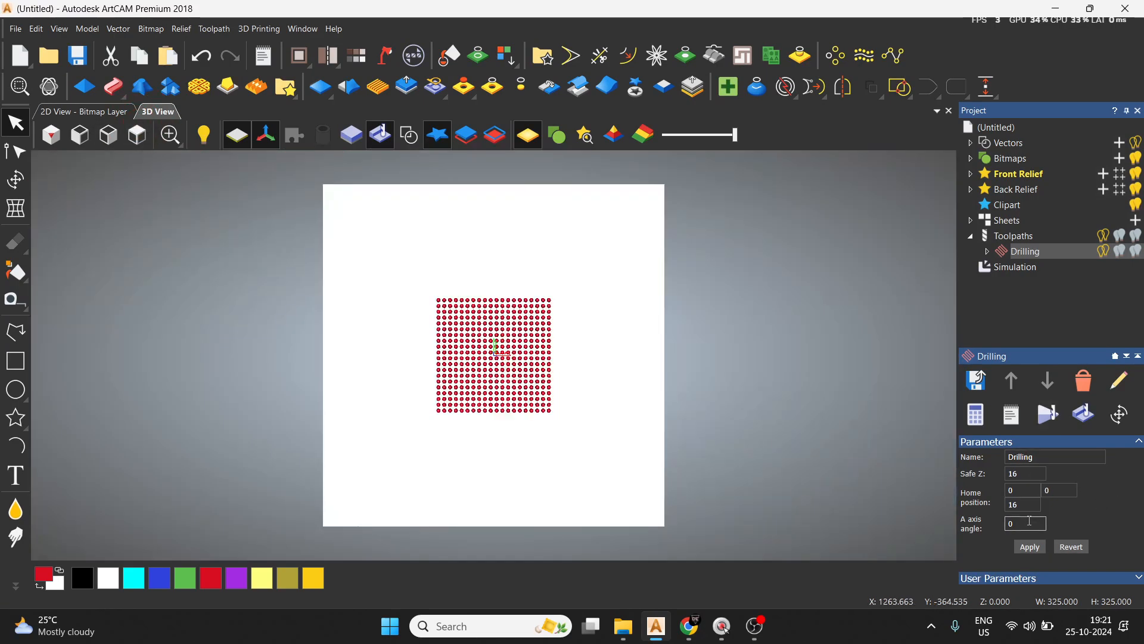
left_click(1002, 238)
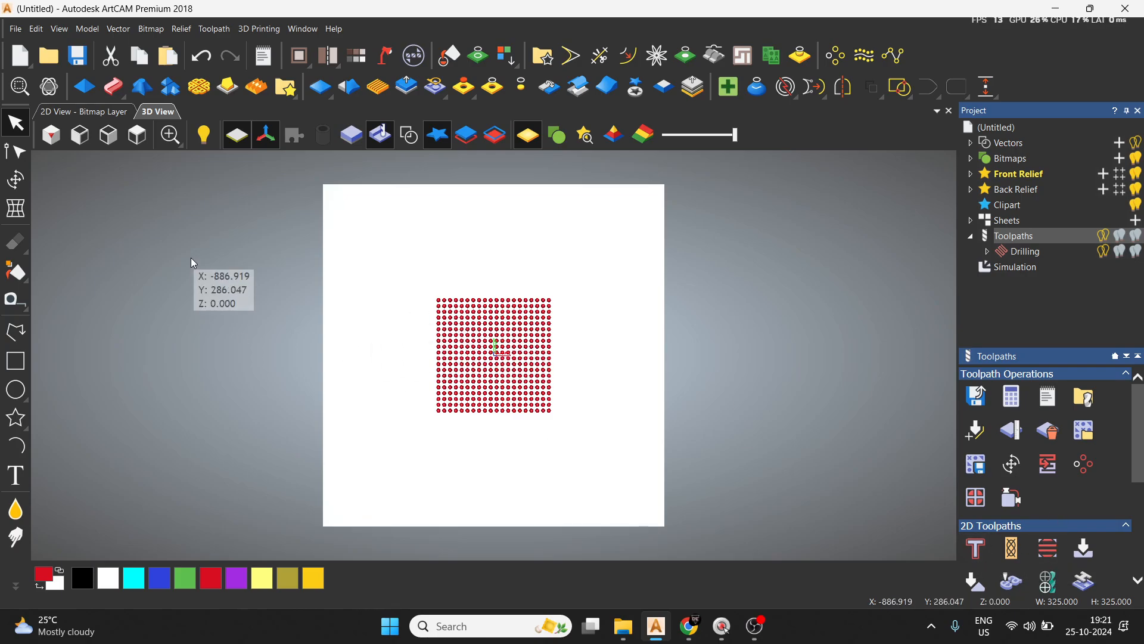
scroll(1046, 560, "down", 1)
scroll(1048, 554, "down", 2)
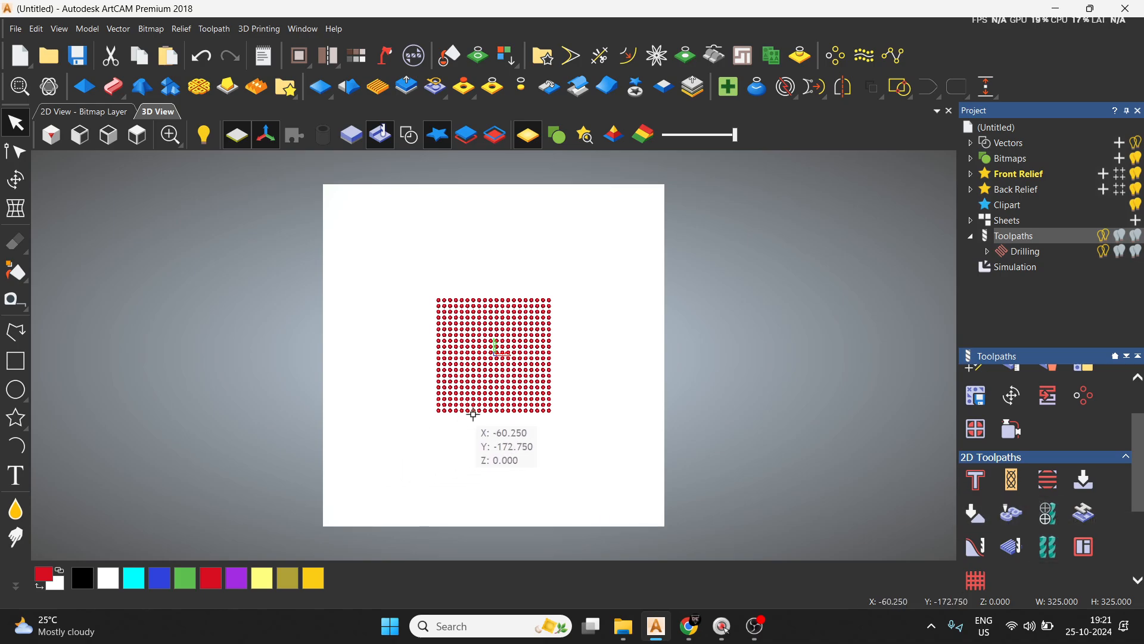
scroll(473, 436, "up", 5)
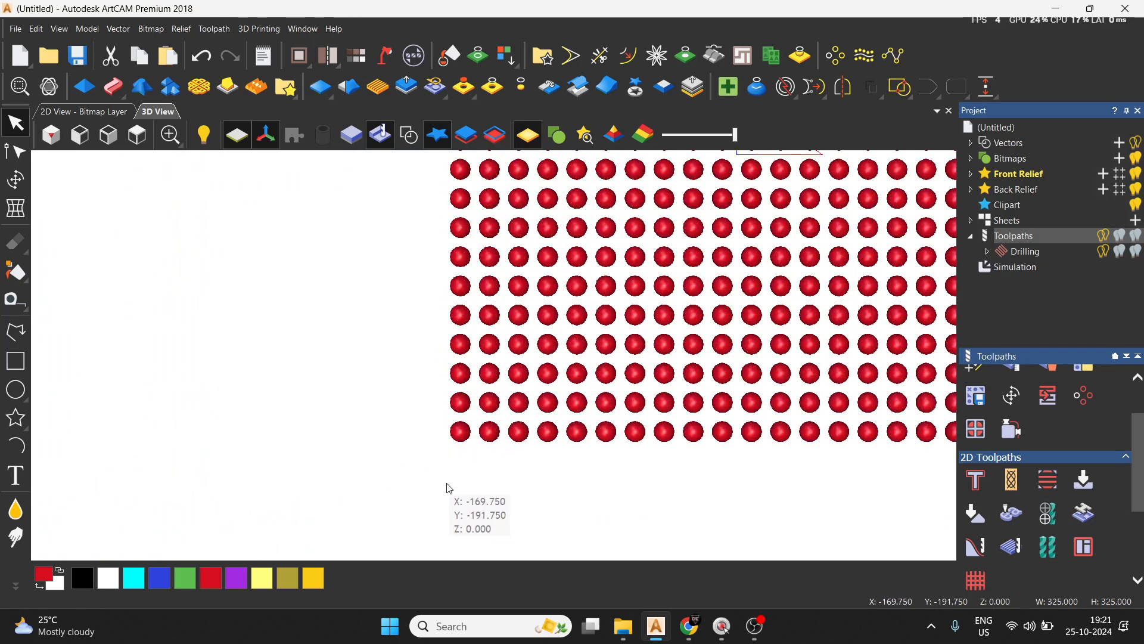